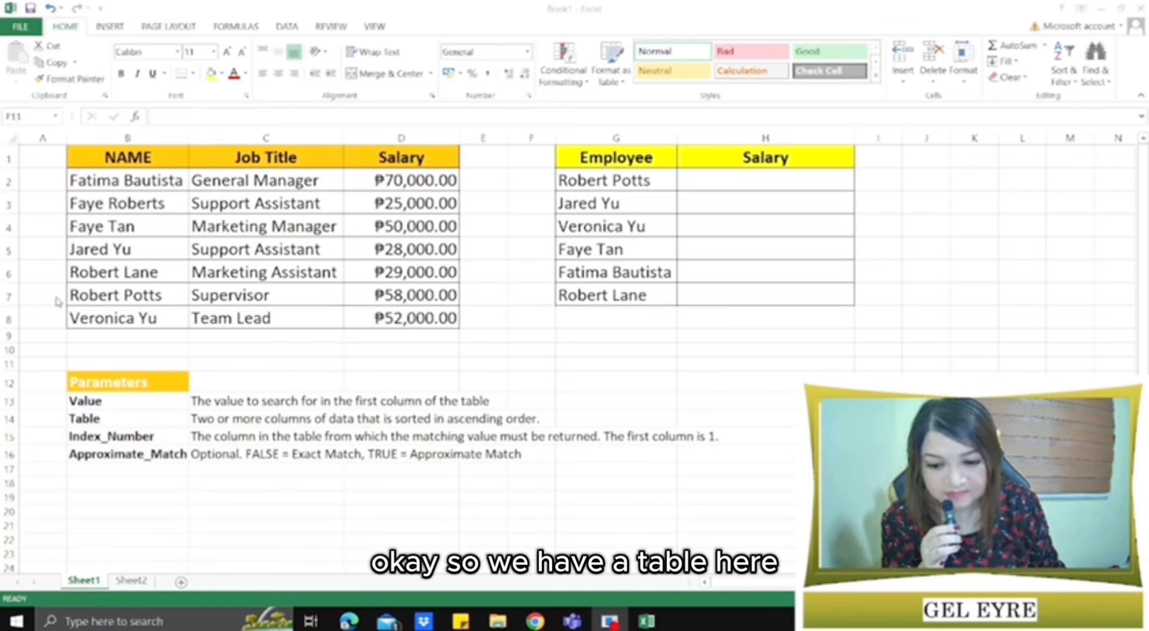
Step: Examine the name, job title and salary reference table and the employee table with its empty Salary column
{"action": "left_click", "coordinate": [159, 274]}
{"action": "left_click_drag", "start_coordinate": [155, 153], "coordinate": [400, 322]}
{"action": "left_click", "coordinate": [404, 351]}
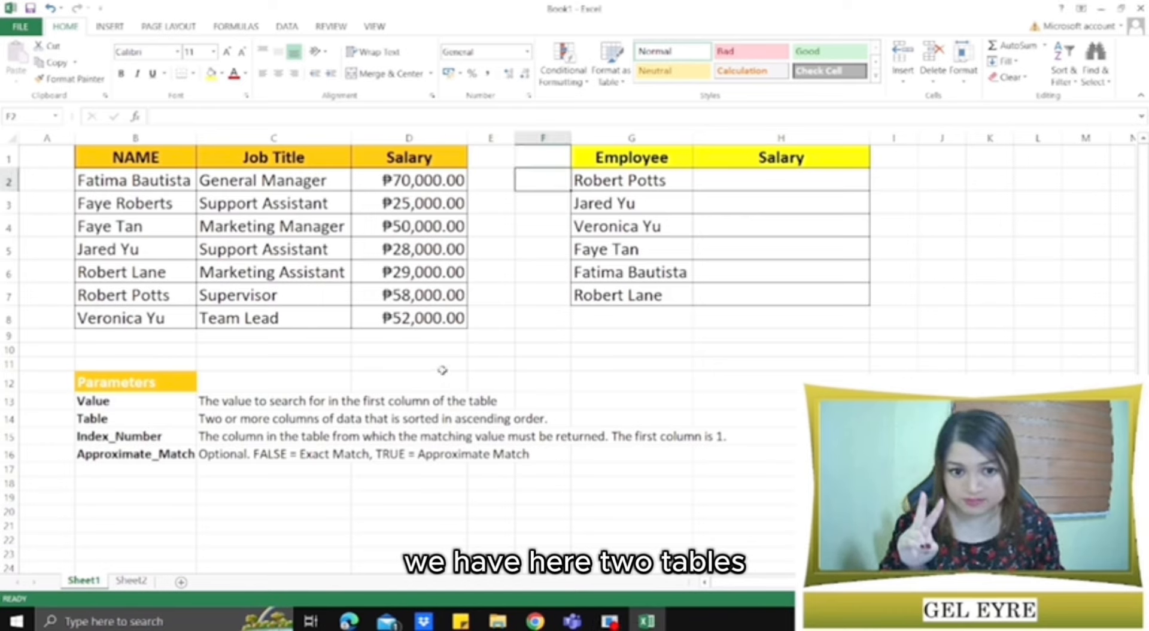
{"action": "left_click", "coordinate": [293, 362]}
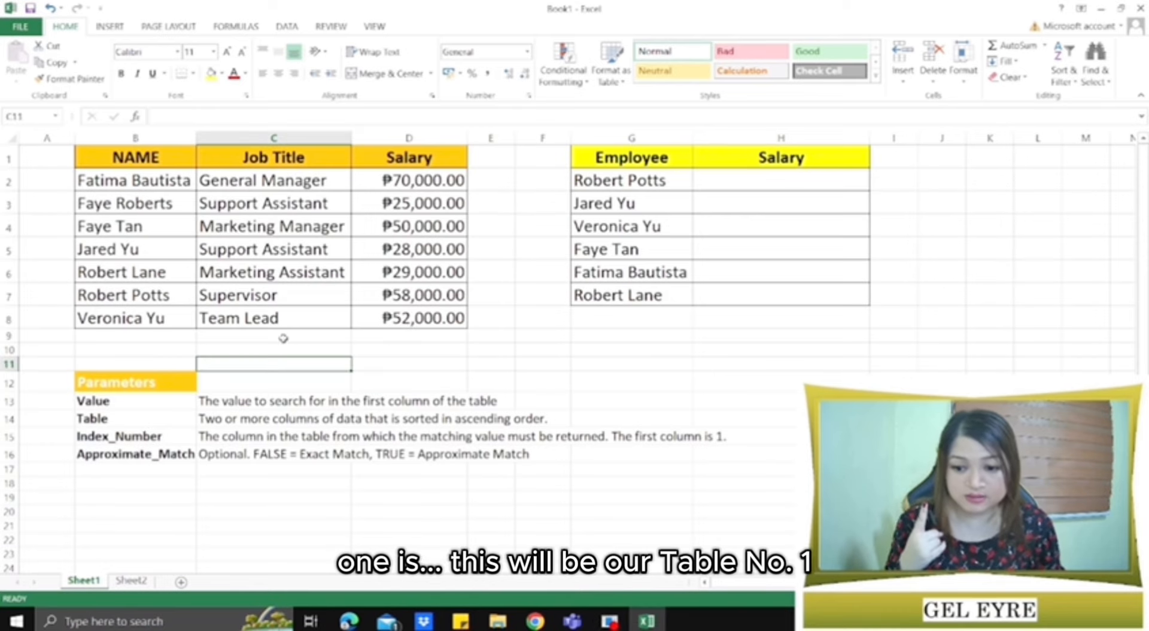
{"action": "left_click_drag", "start_coordinate": [170, 160], "coordinate": [389, 316]}
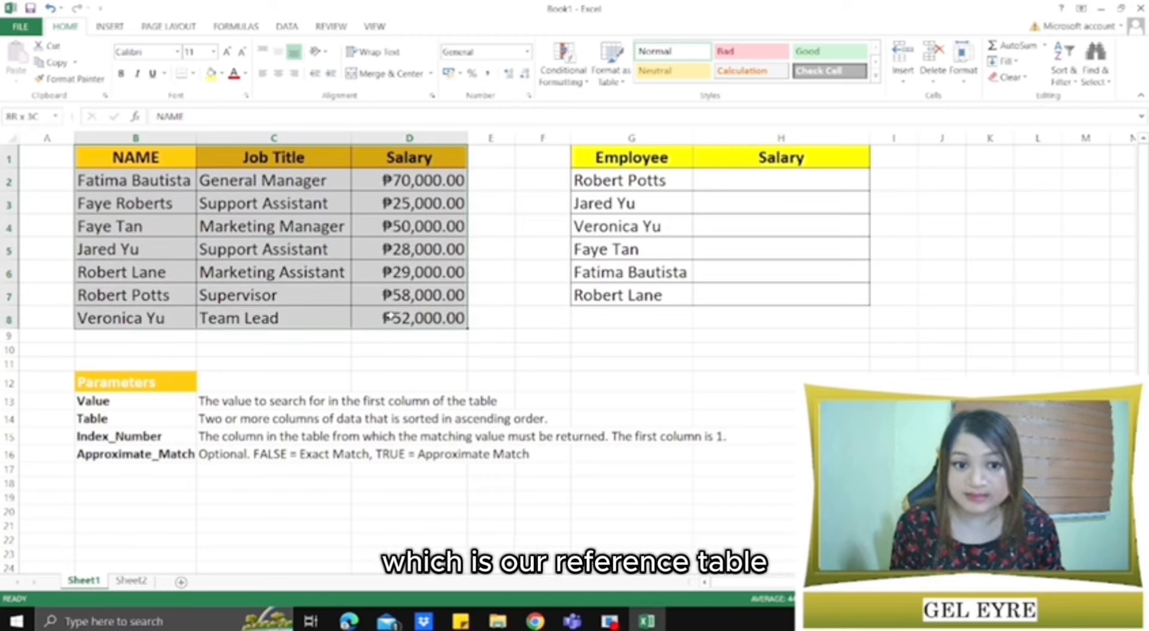
{"action": "left_click", "coordinate": [543, 270]}
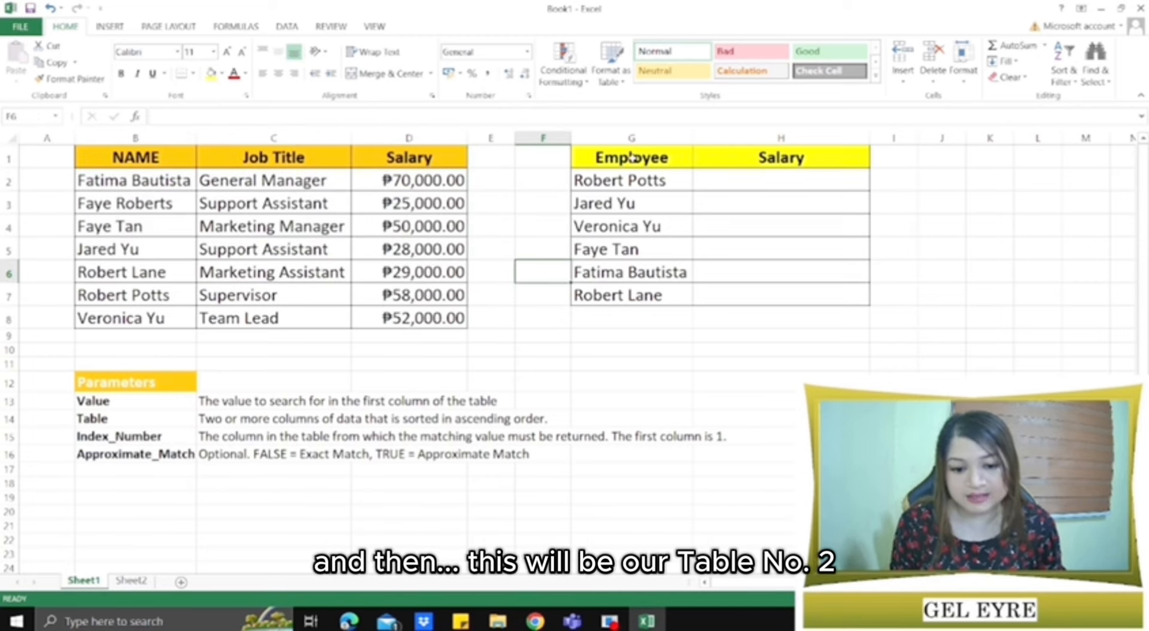
{"action": "left_click_drag", "start_coordinate": [632, 158], "coordinate": [810, 294]}
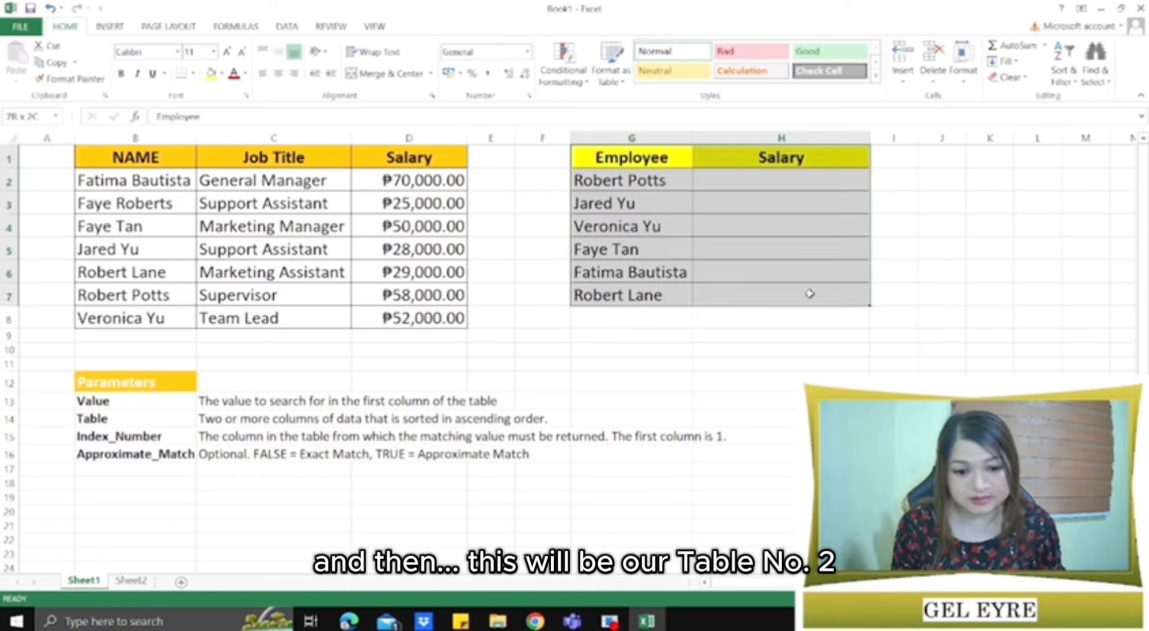
{"action": "left_click", "coordinate": [780, 243]}
{"action": "left_click", "coordinate": [751, 186]}
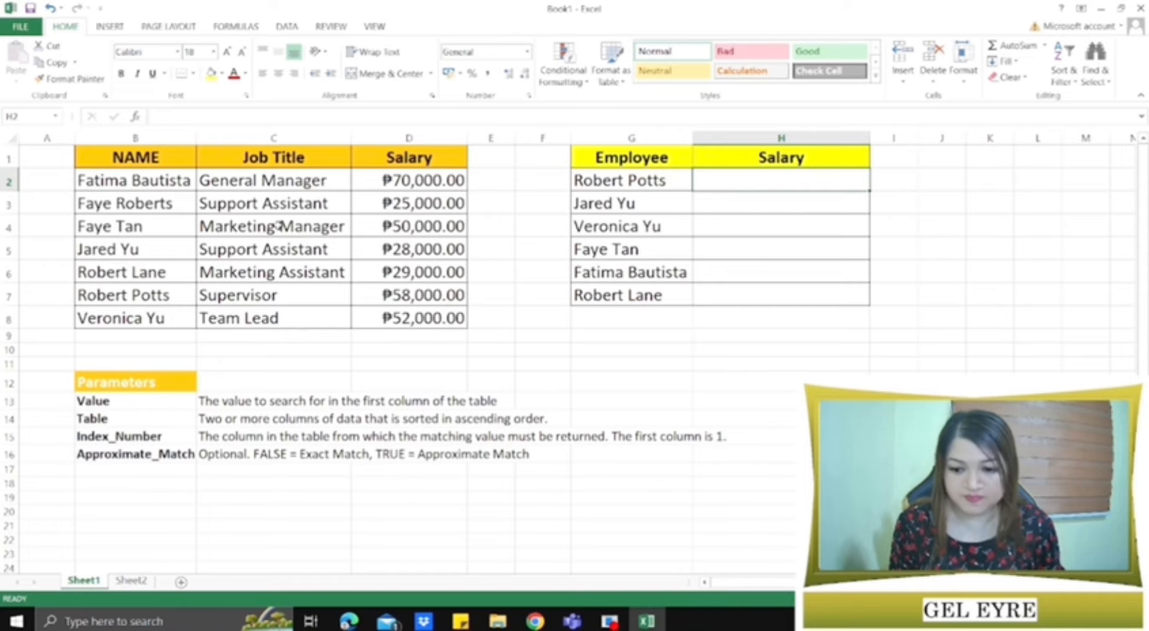
Step: Label the reference table "Table No. 1" in A2 and the employee table "Table No. 2" in F2
{"action": "left_click", "coordinate": [58, 186]}
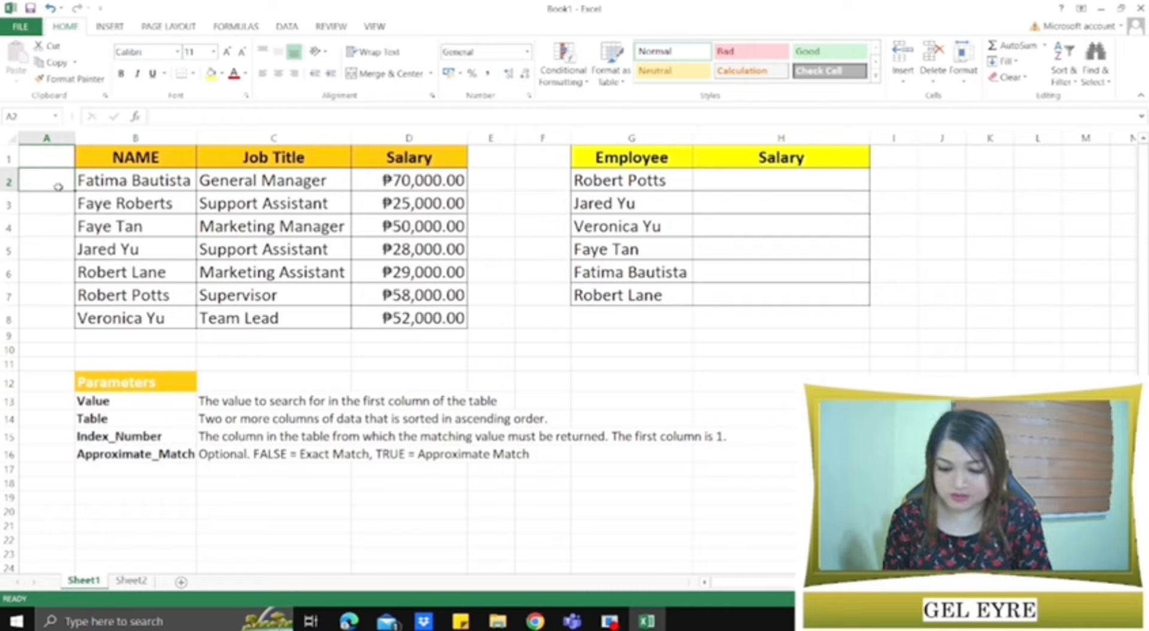
{"action": "type", "text": "Table No."}
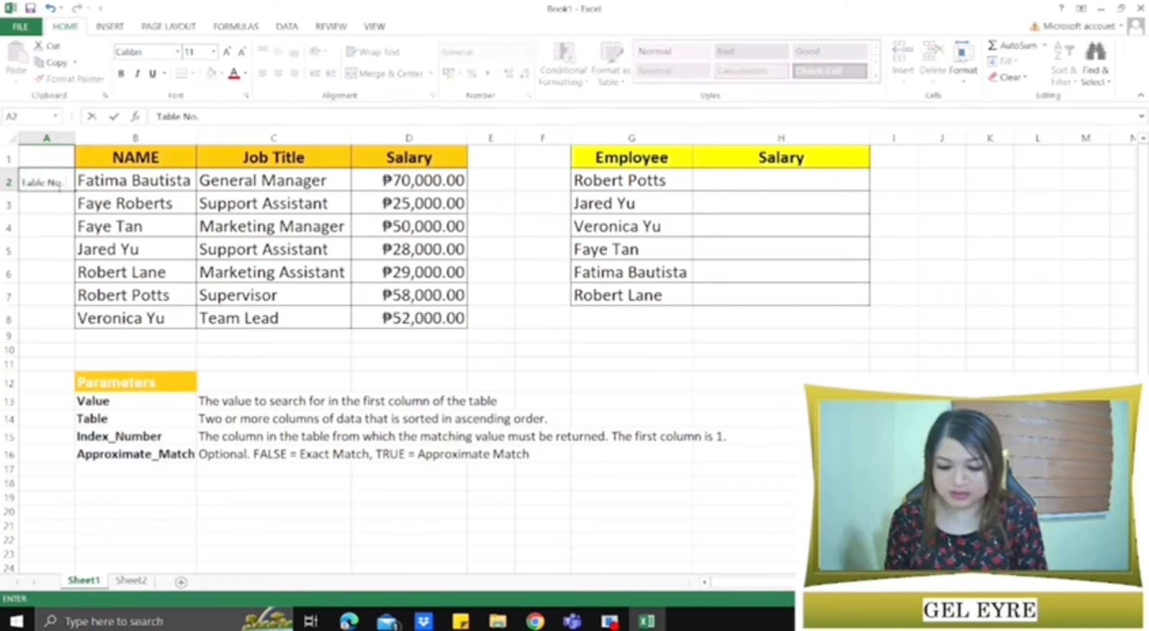
{"action": "type", "text": " 1"}
{"action": "left_click", "coordinate": [541, 185]}
{"action": "type", "text": "Table NO"}
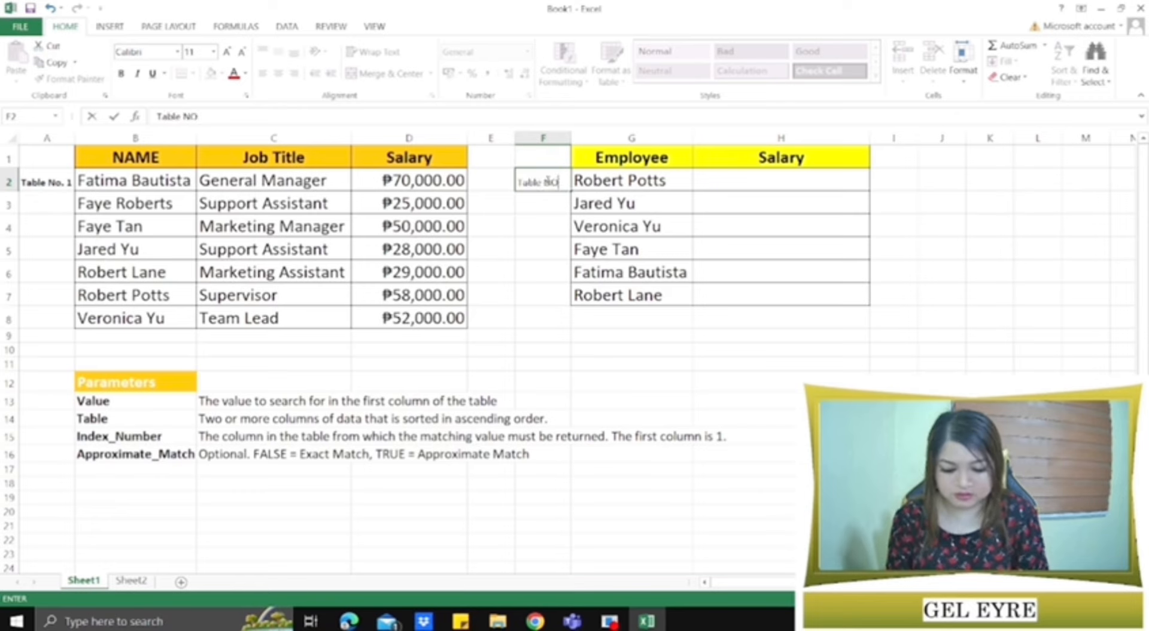
{"action": "key", "text": "BackSpace"}
{"action": "type", "text": "o. 2"}
{"action": "key", "text": "ctrl+Return"}
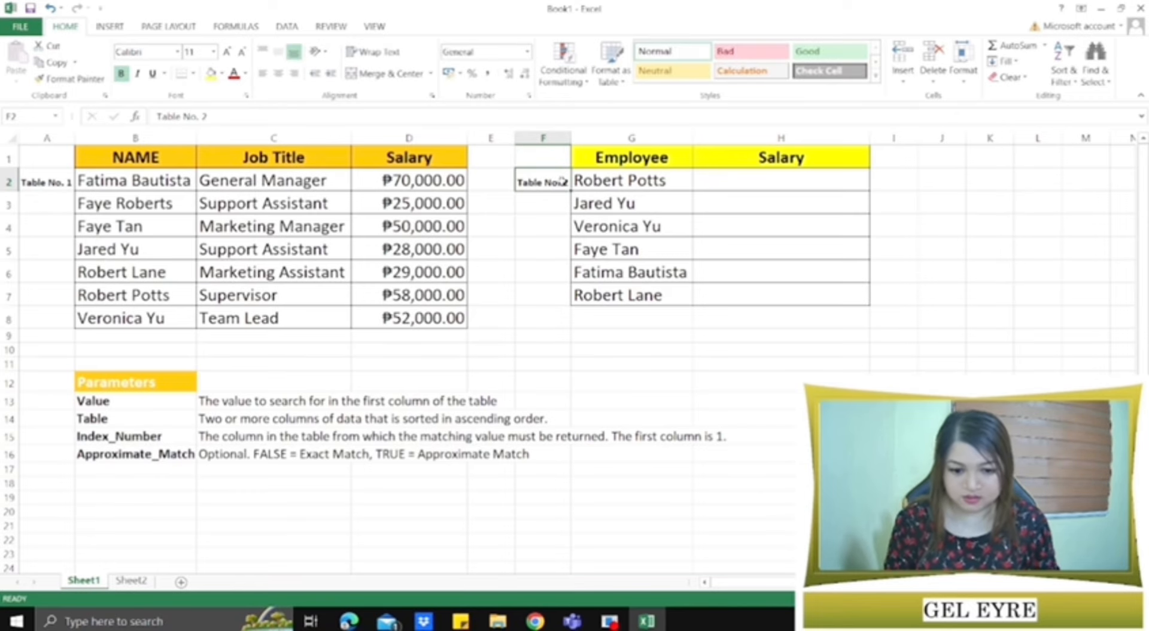
{"action": "left_click", "coordinate": [559, 211]}
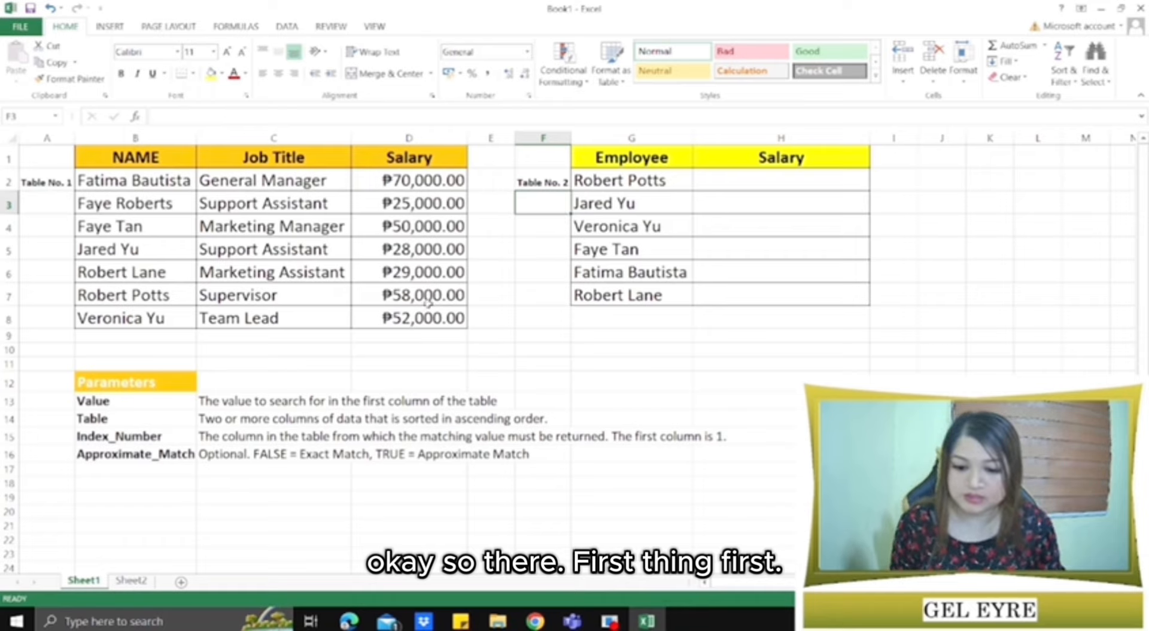
{"action": "left_click", "coordinate": [290, 364]}
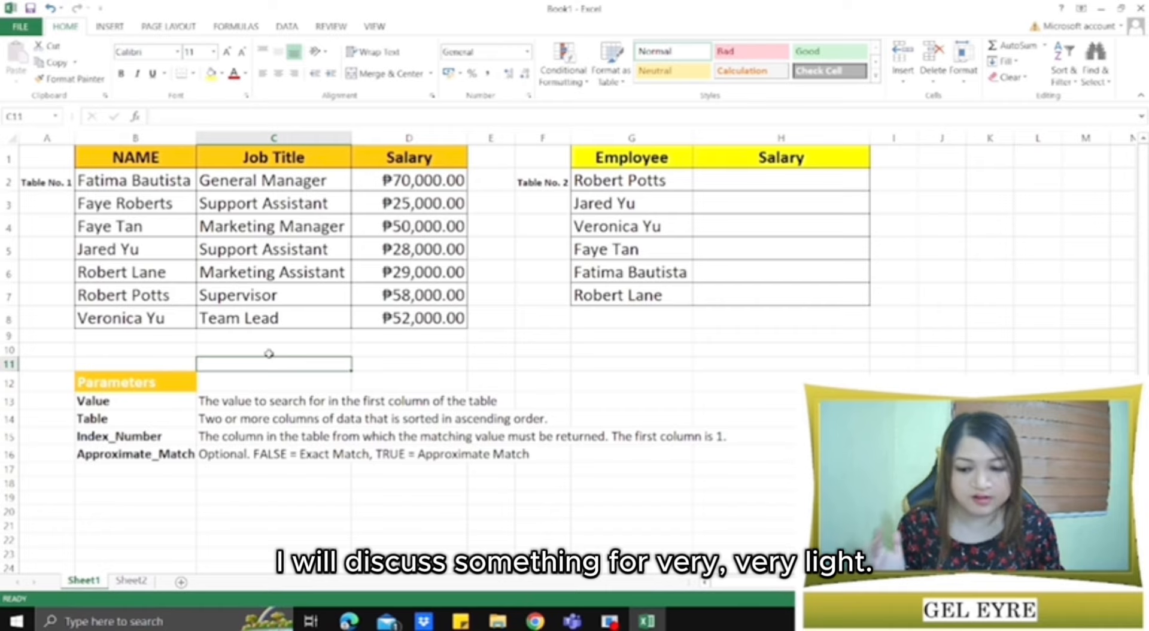
{"action": "left_click", "coordinate": [270, 353]}
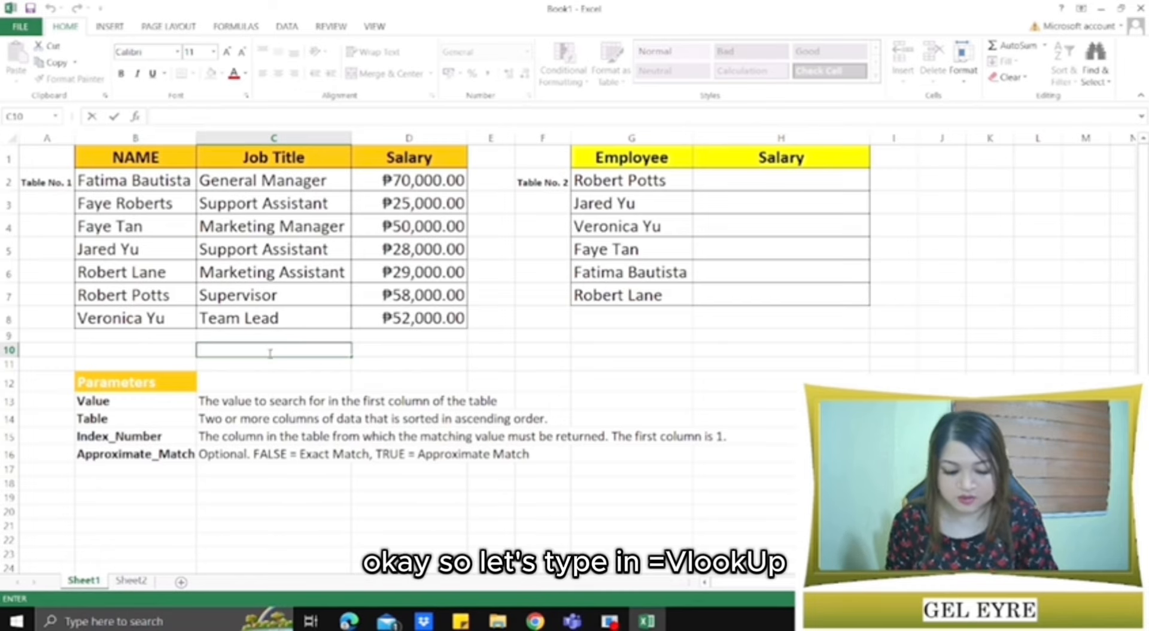
{"action": "type", "text": "=v"}
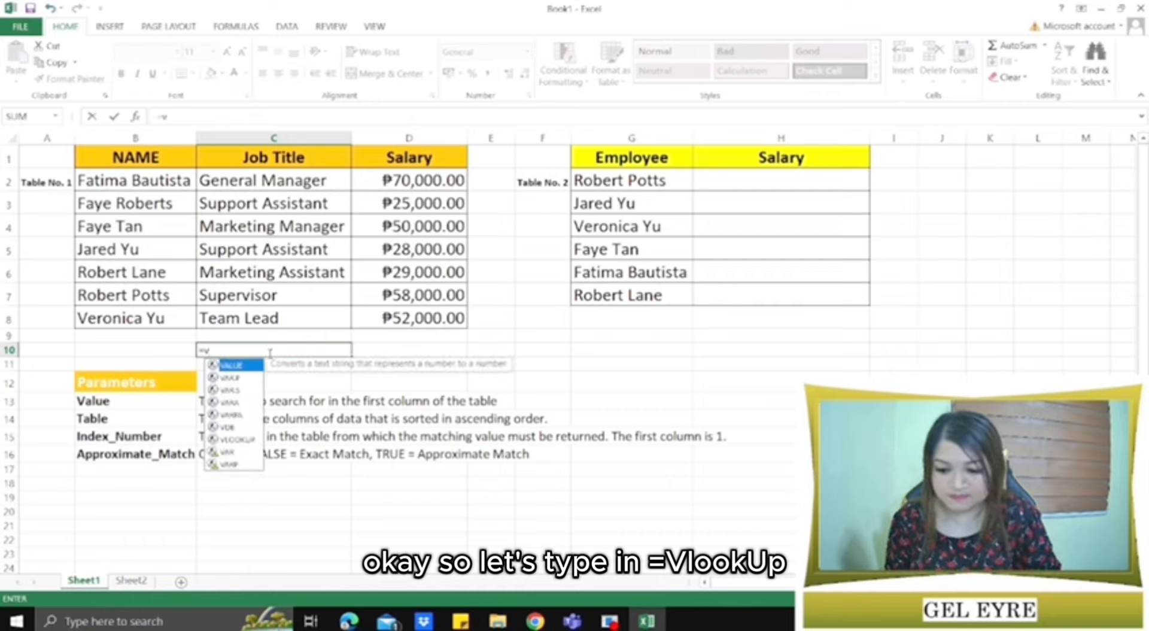
{"action": "type", "text": "loo"}
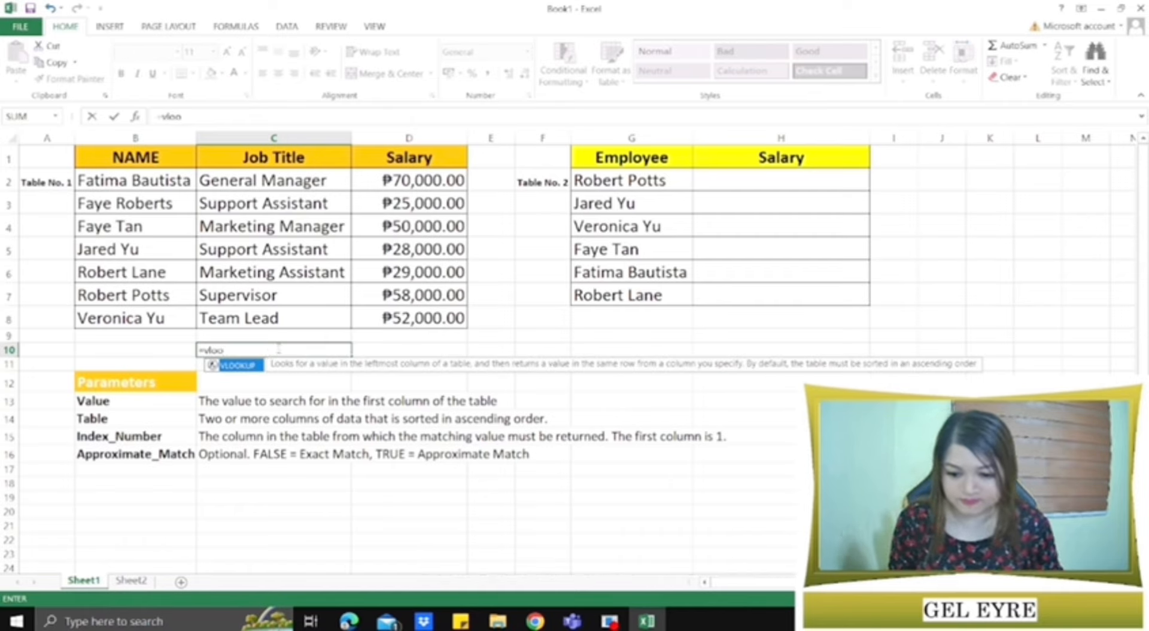
{"action": "double_click", "coordinate": [252, 366]}
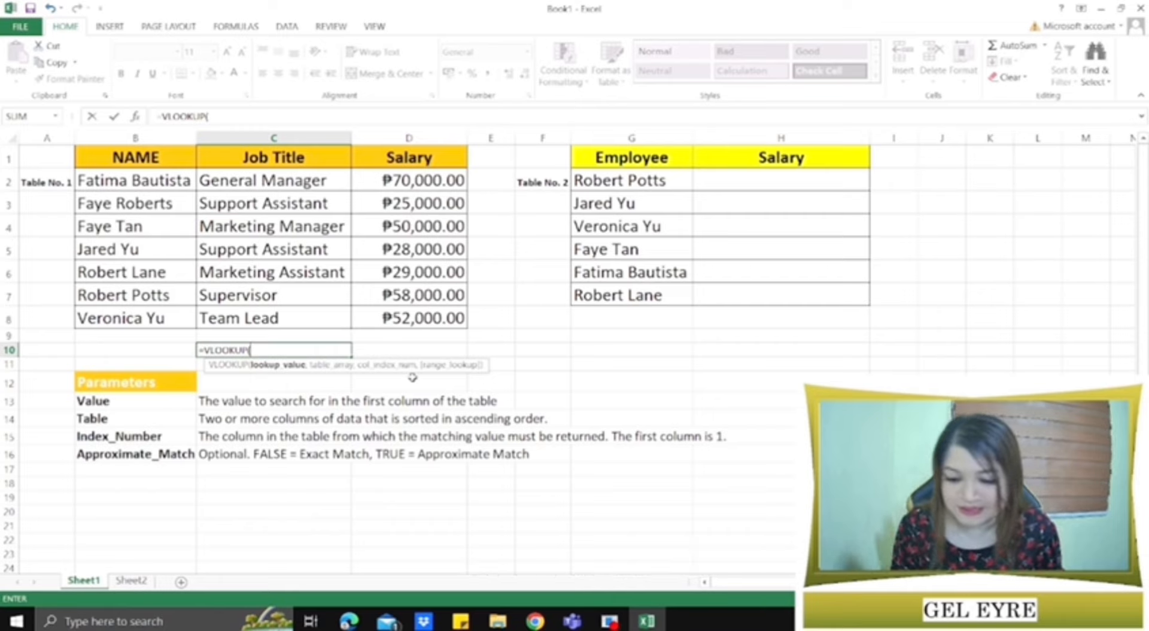
{"action": "key", "text": "BackSpace"}
{"action": "key", "text": "BackSpace"}
{"action": "key", "text": "BackSpace"}
{"action": "key", "text": "BackSpace"}
{"action": "key", "text": "BackSpace"}
{"action": "key", "text": "Escape"}
{"action": "left_click", "coordinate": [721, 270]}
{"action": "left_click", "coordinate": [750, 172]}
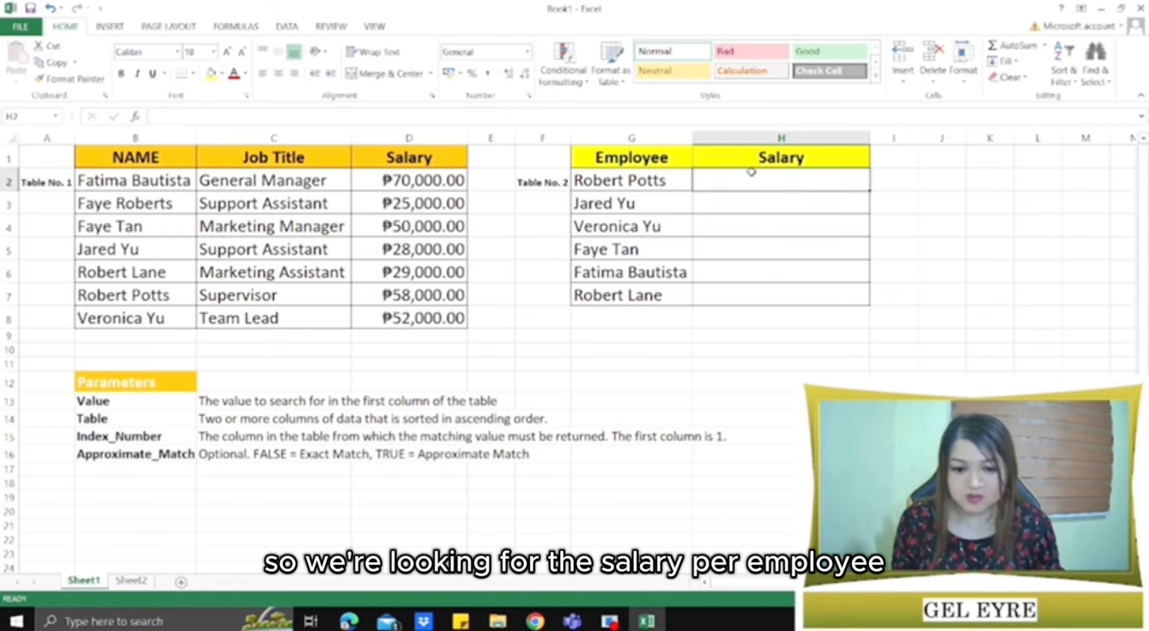
{"action": "left_click", "coordinate": [751, 200]}
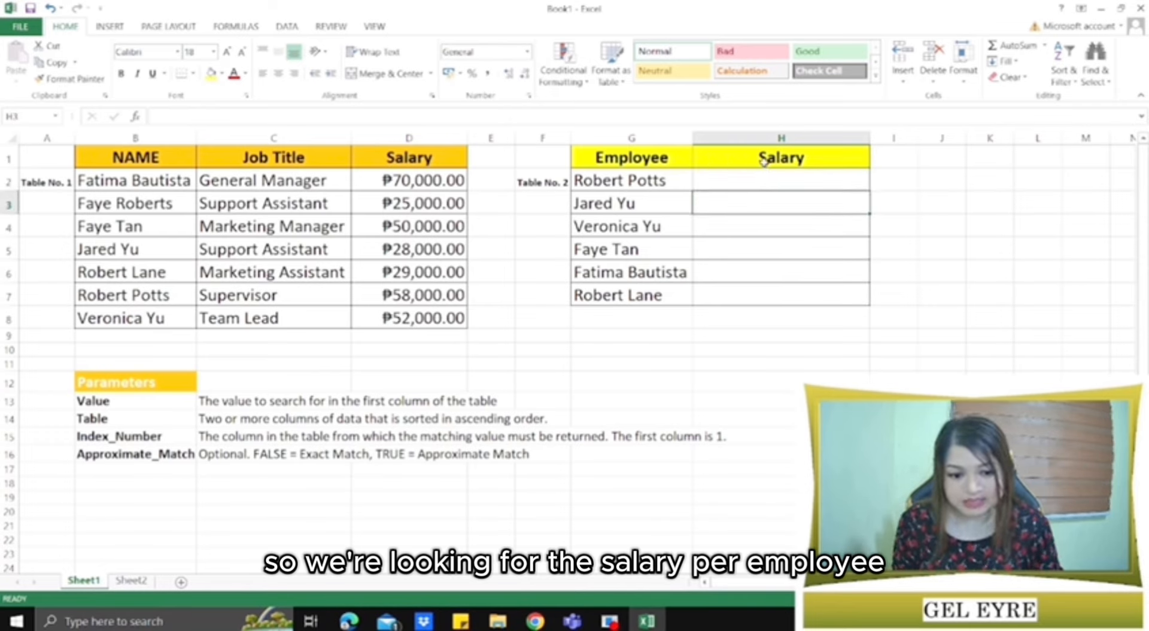
{"action": "left_click", "coordinate": [633, 180]}
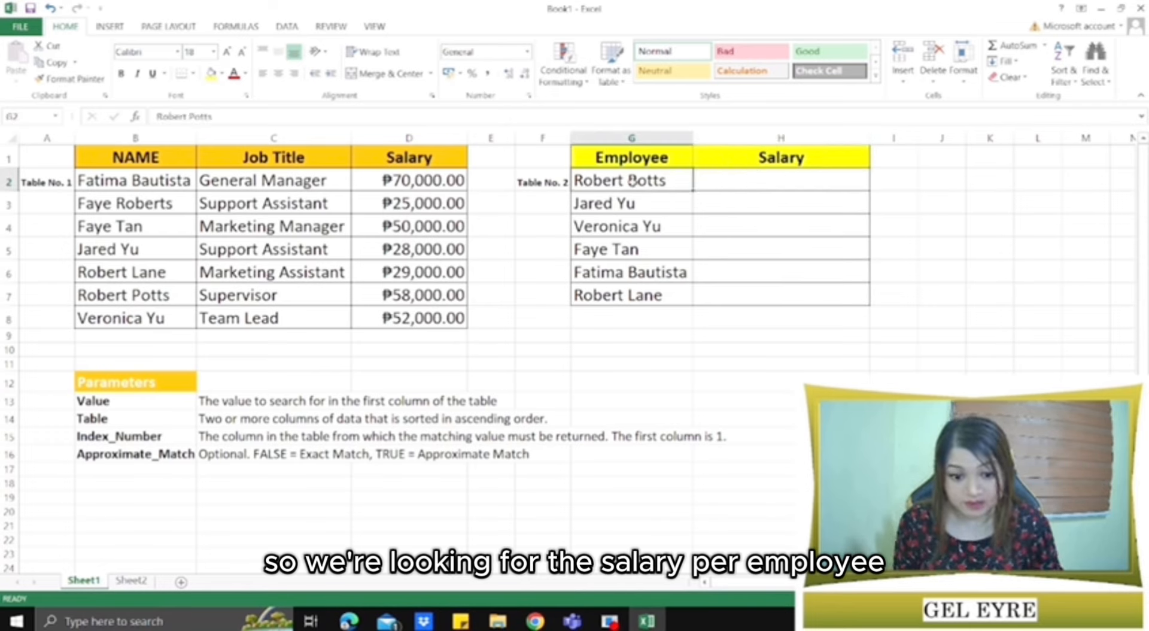
{"action": "left_click", "coordinate": [620, 205]}
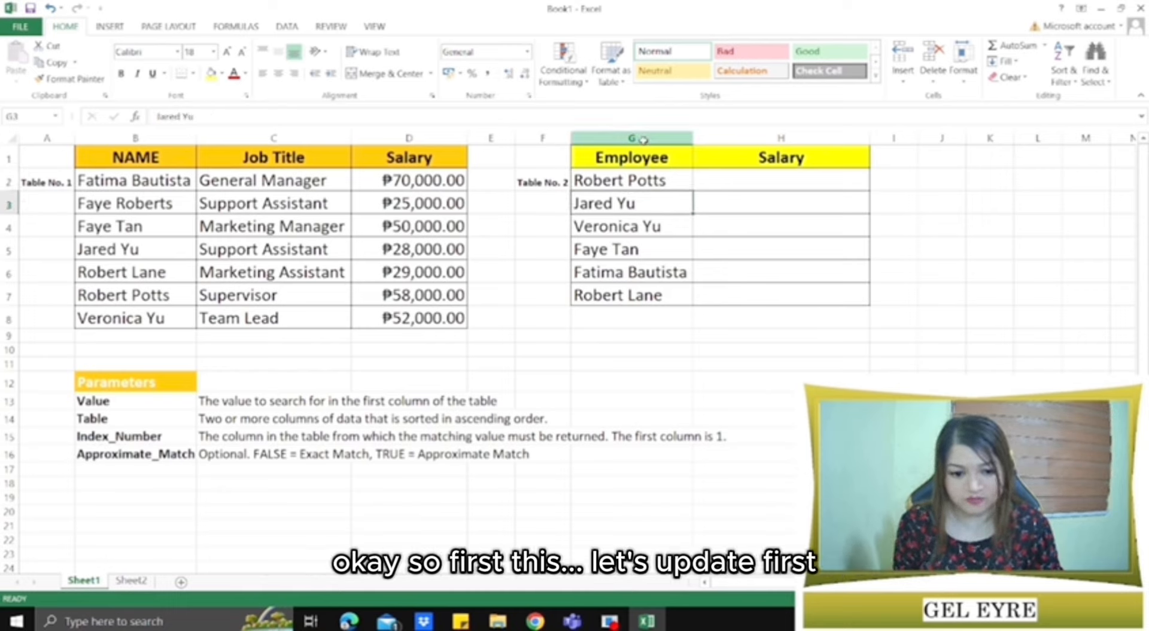
Step: Sort the employee names in column G from A to Z together with the adjacent cells
{"action": "left_click", "coordinate": [643, 139]}
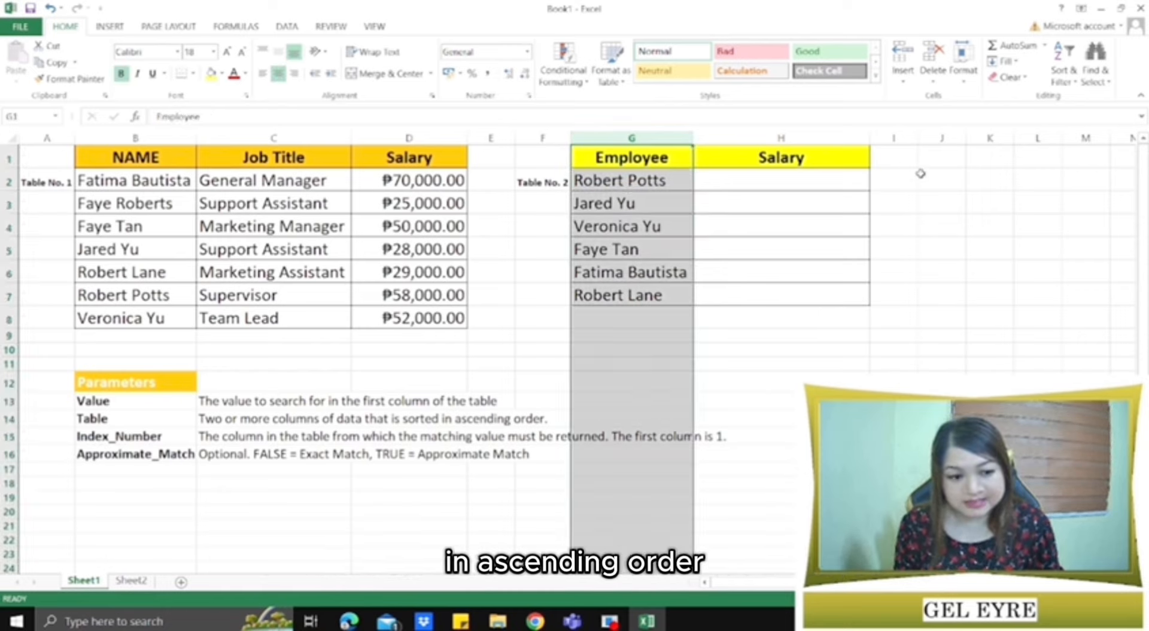
{"action": "left_click", "coordinate": [1063, 81]}
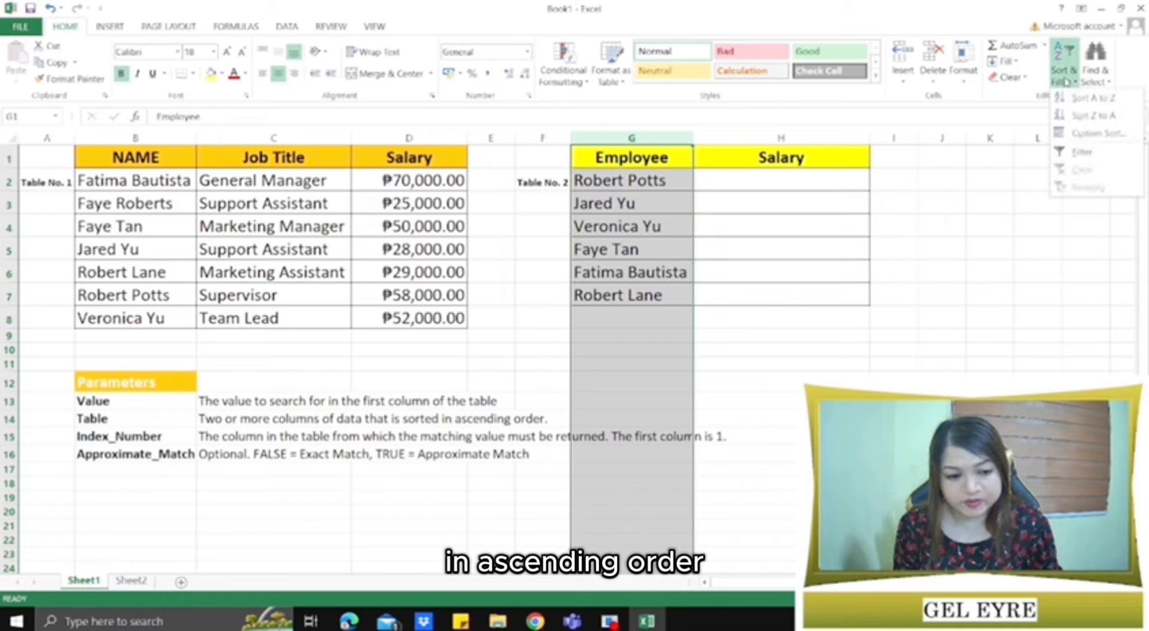
{"action": "left_click", "coordinate": [1077, 95]}
{"action": "left_click", "coordinate": [484, 260]}
{"action": "left_click", "coordinate": [523, 223]}
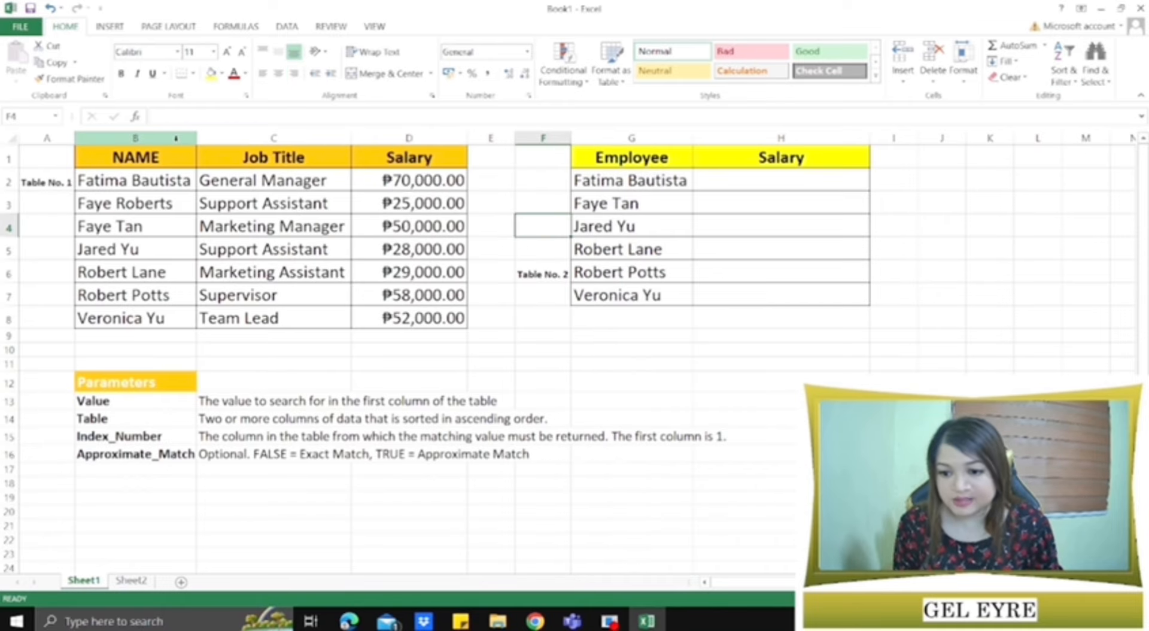
Step: Sort the reference table by its NAME column, B1:B8, from A to Z
{"action": "left_click_drag", "start_coordinate": [147, 154], "coordinate": [147, 318]}
{"action": "key", "text": "ctrl+c"}
{"action": "left_click", "coordinate": [1063, 80]}
{"action": "left_click", "coordinate": [1077, 95]}
{"action": "left_click", "coordinate": [492, 258]}
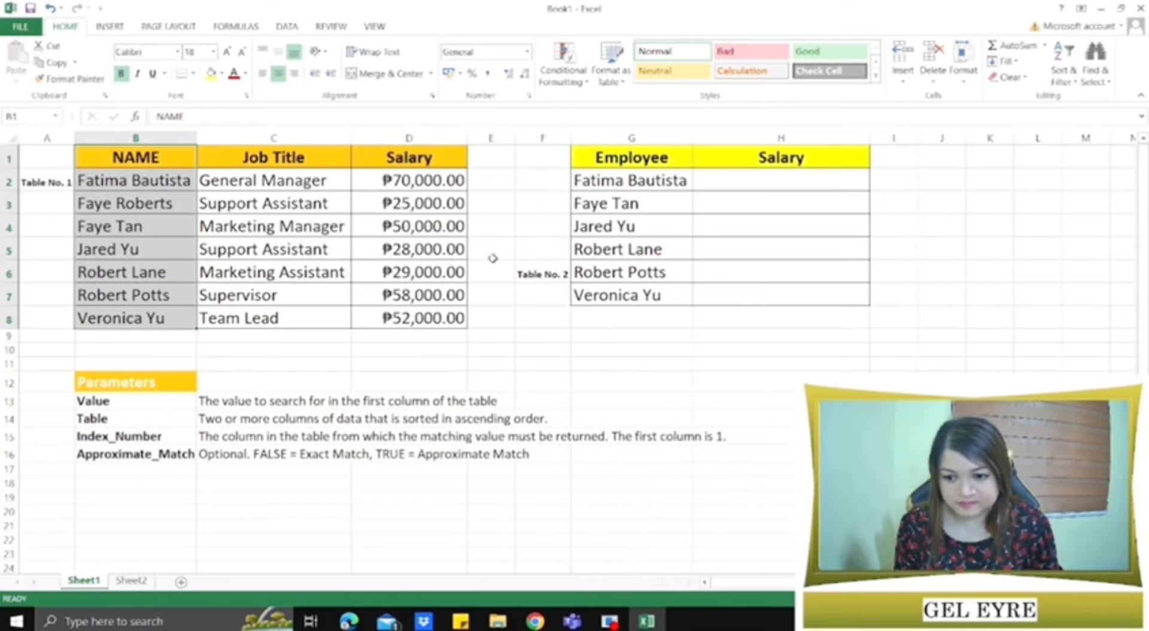
{"action": "left_click", "coordinate": [493, 228]}
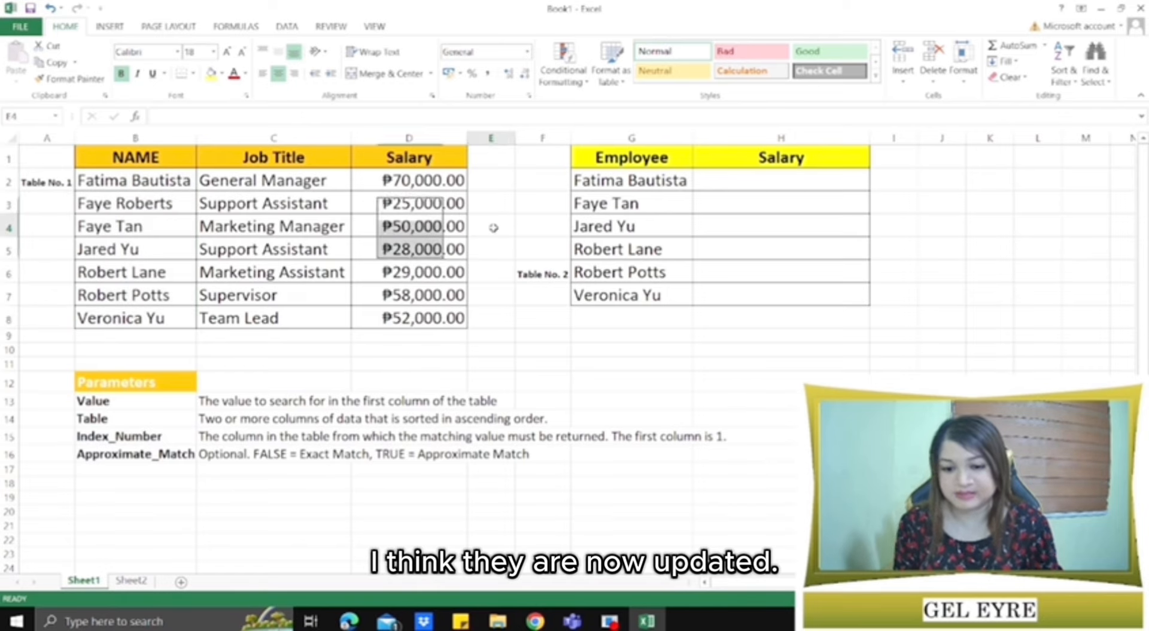
{"action": "left_click", "coordinate": [497, 193]}
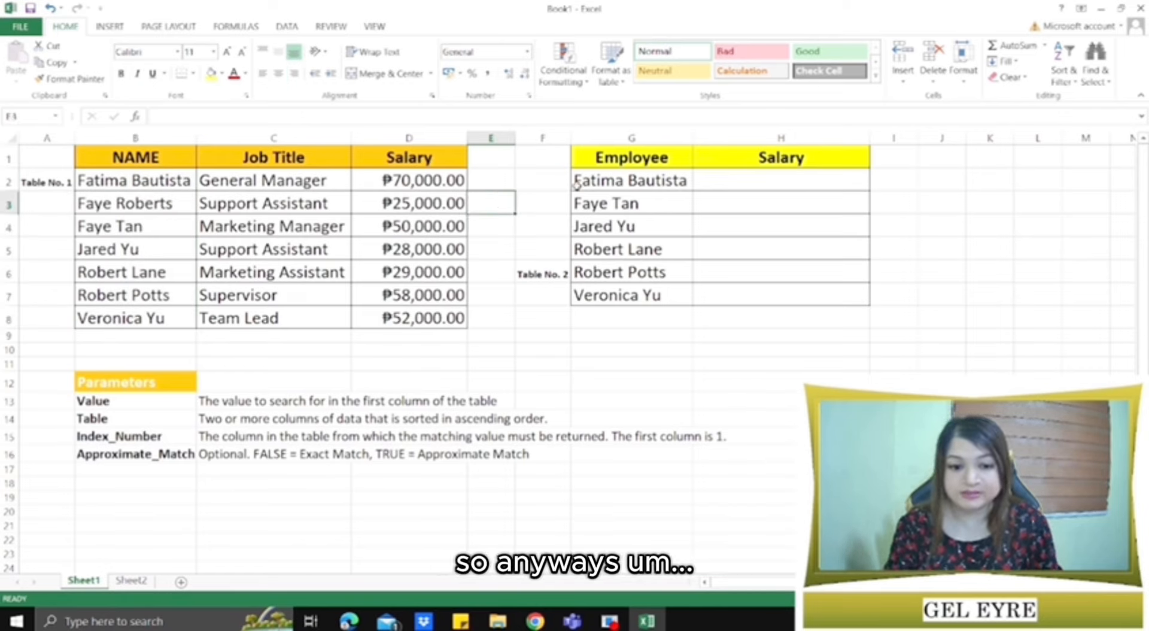
Step: Start a VLOOKUP formula in H2 with G2 as the lookup value and B1:D8 as the table array
{"action": "left_click", "coordinate": [786, 182]}
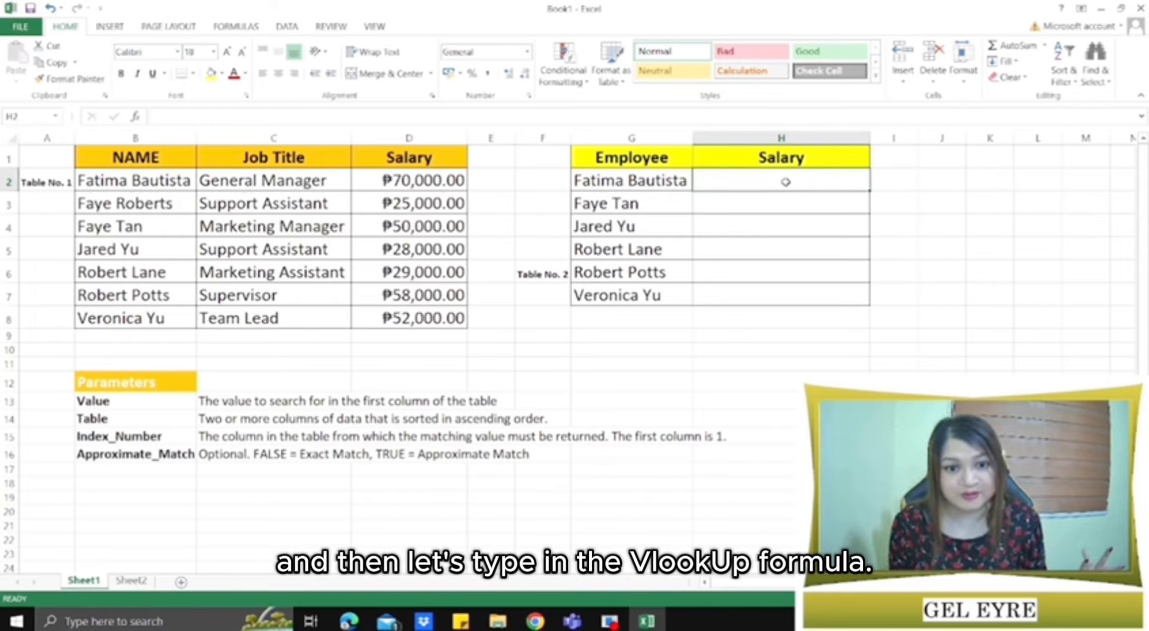
{"action": "type", "text": "=v"}
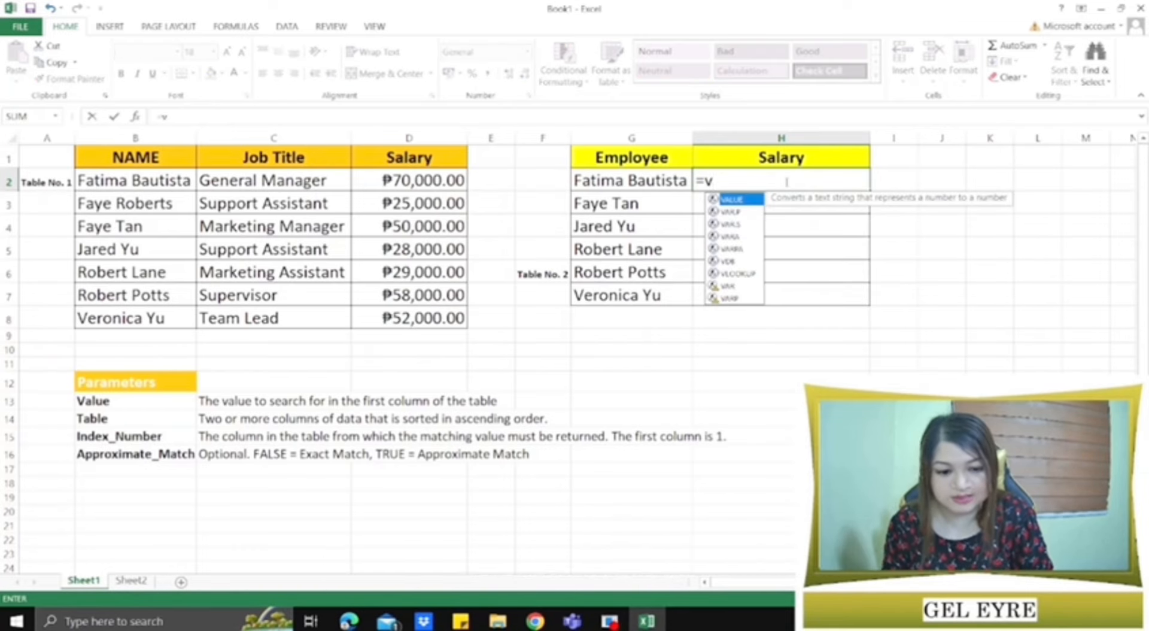
{"action": "type", "text": "lloo"}
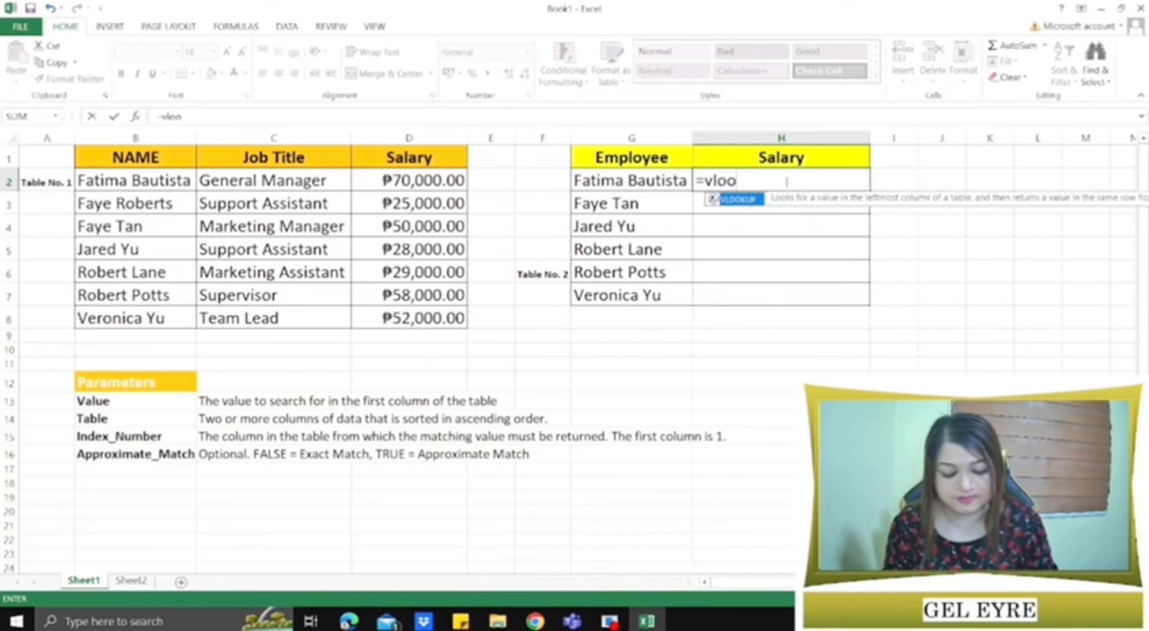
{"action": "double_click", "coordinate": [750, 201]}
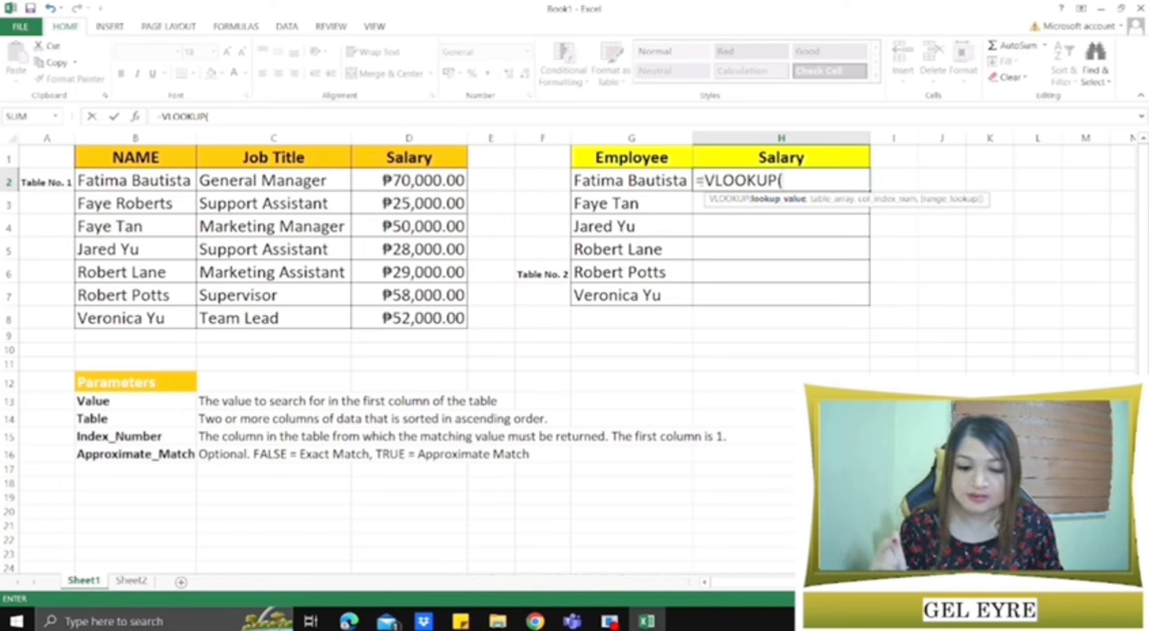
{"action": "left_click", "coordinate": [662, 179]}
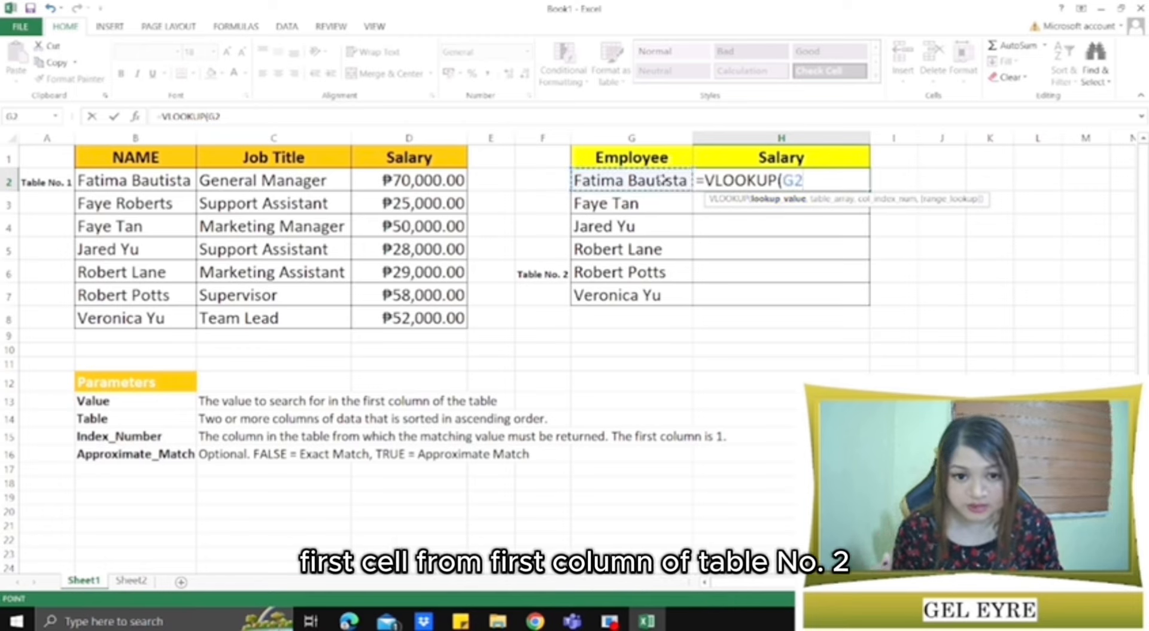
{"action": "type", "text": ","}
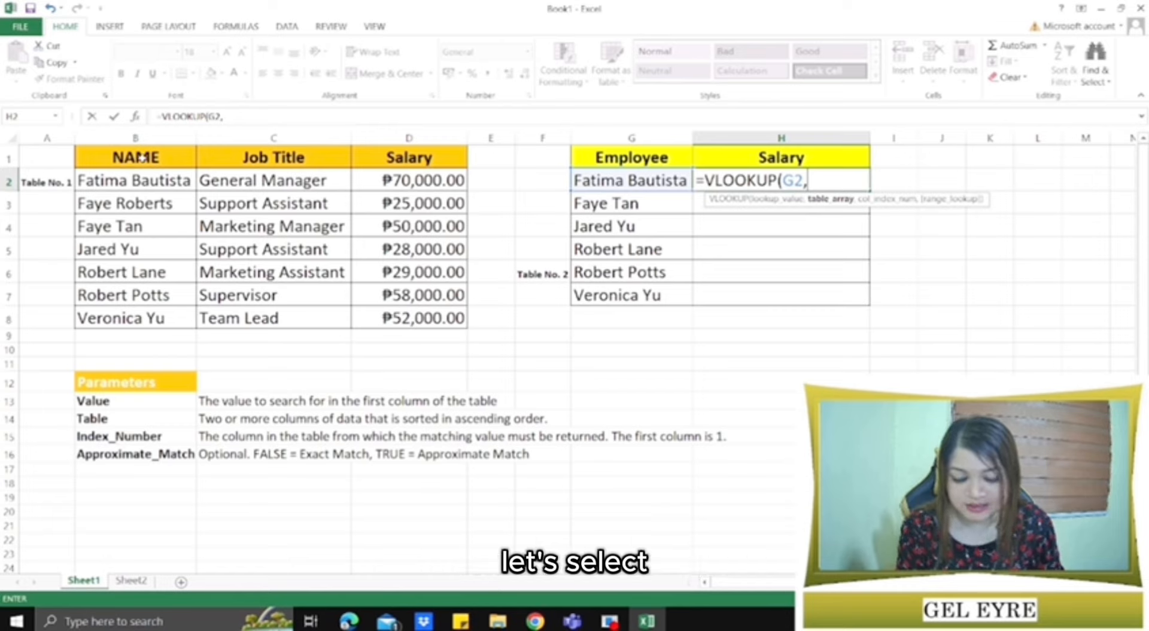
{"action": "left_click_drag", "start_coordinate": [139, 157], "coordinate": [426, 331]}
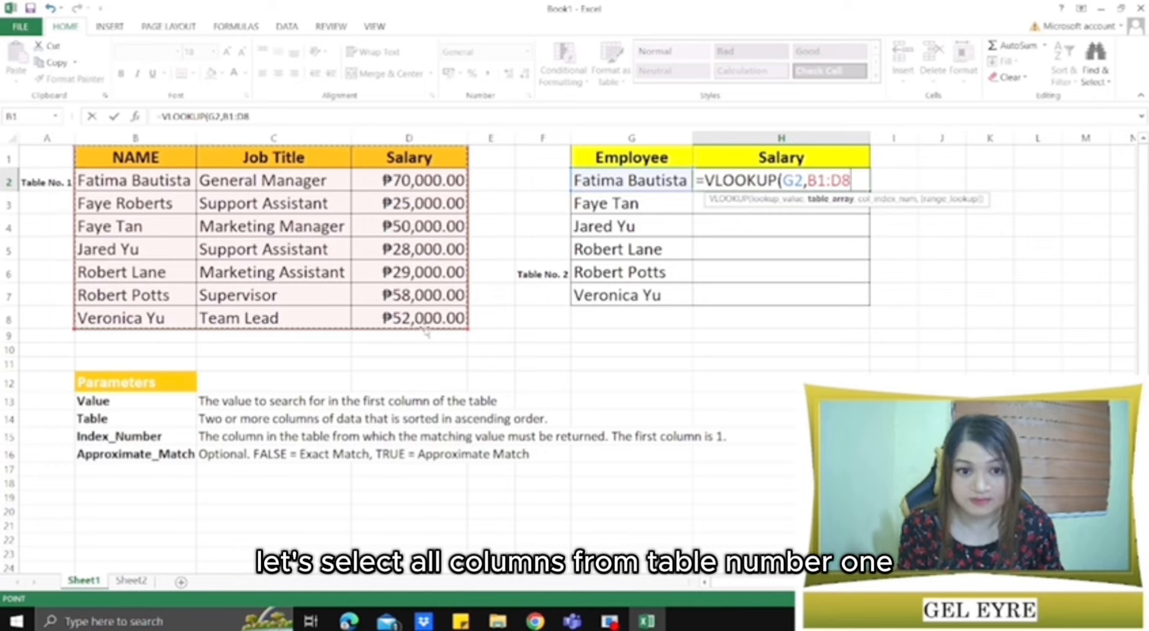
Step: Complete the H2 VLOOKUP formula with column index 3 and FALSE for an exact match
{"action": "type", "text": ","}
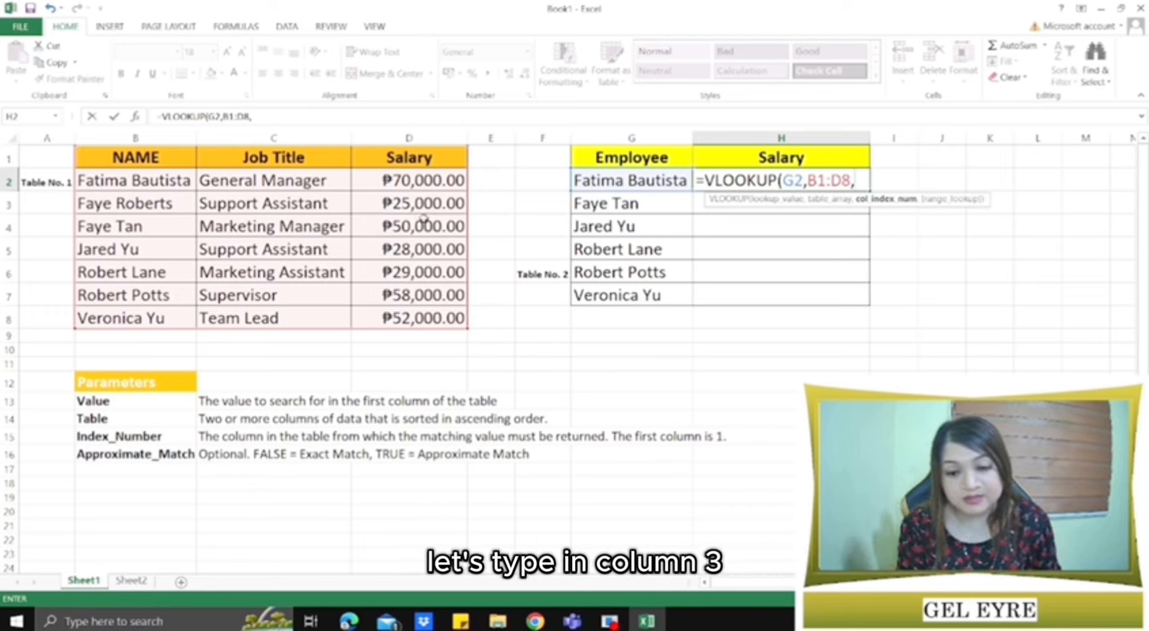
{"action": "type", "text": "3"}
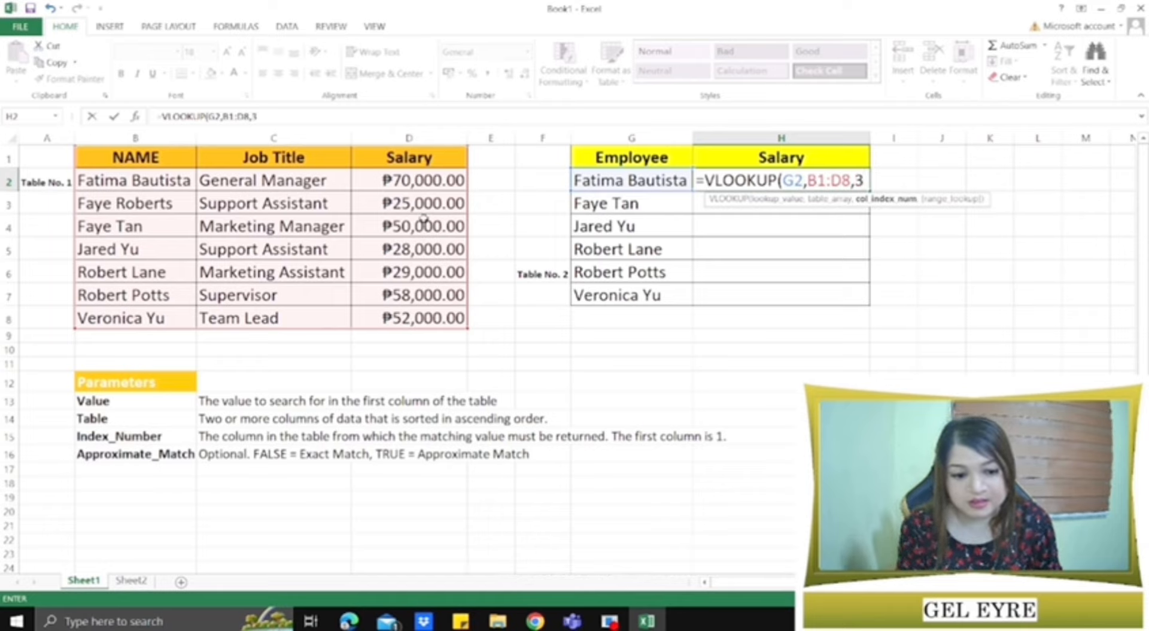
{"action": "type", "text": ","}
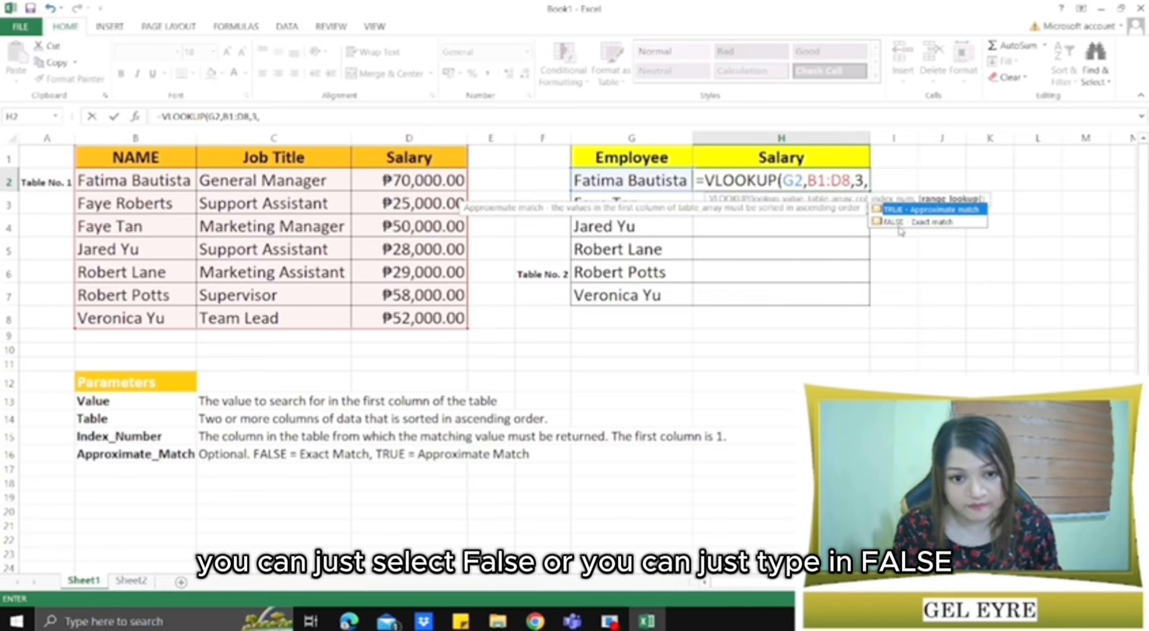
{"action": "key", "text": "Caps_Lock"}
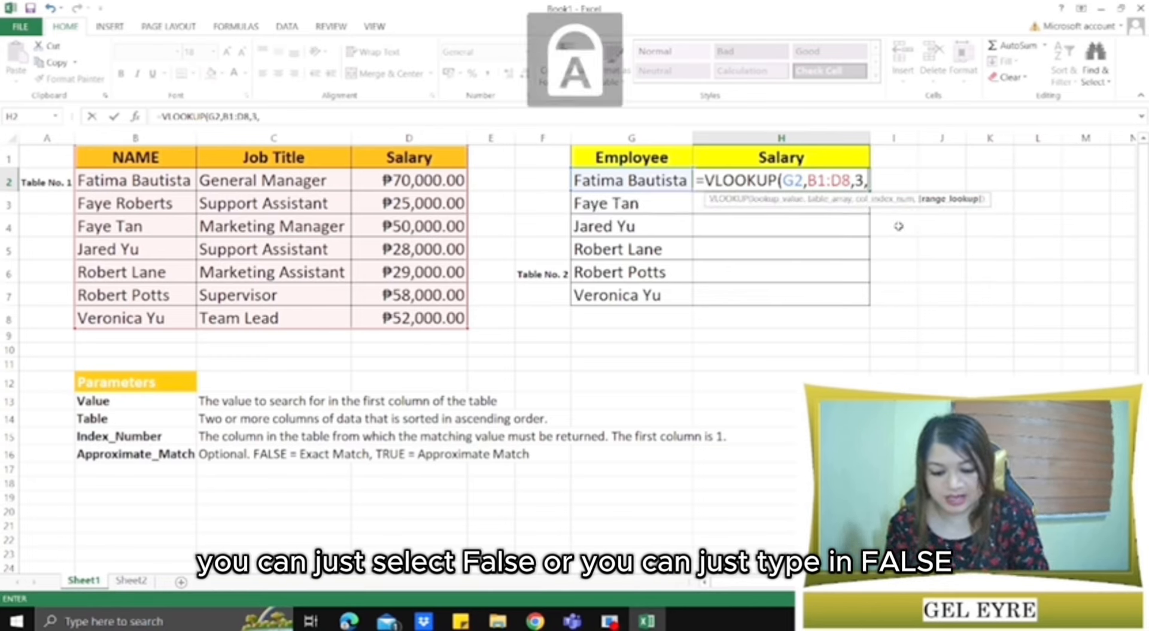
{"action": "type", "text": "FALSE"}
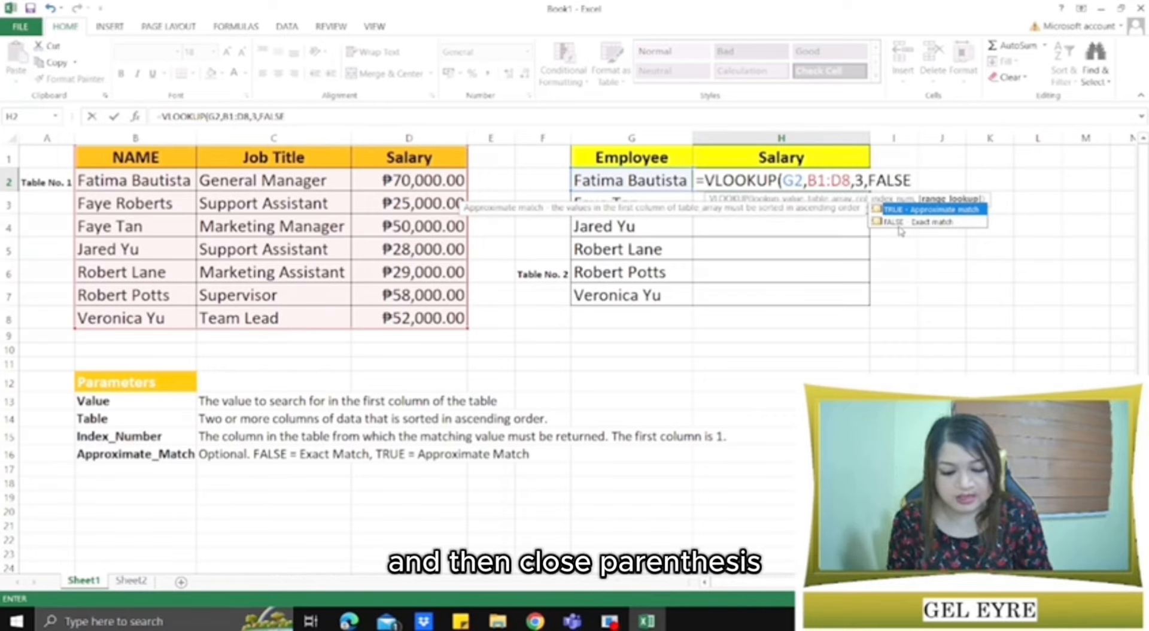
{"action": "type", "text": ")"}
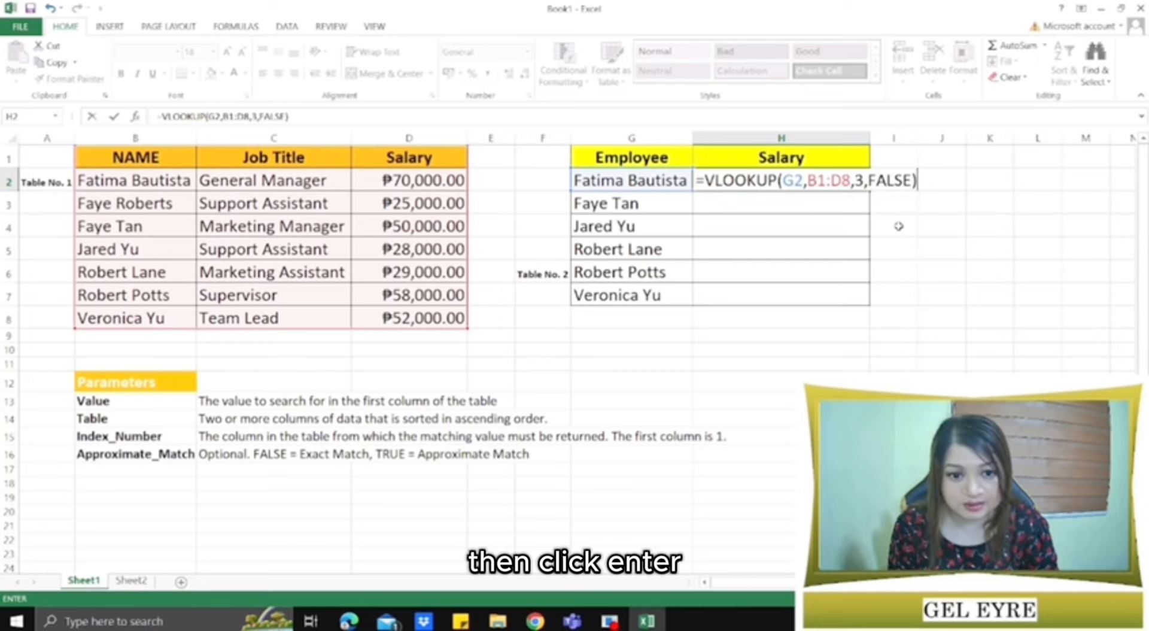
{"action": "key", "text": "Return"}
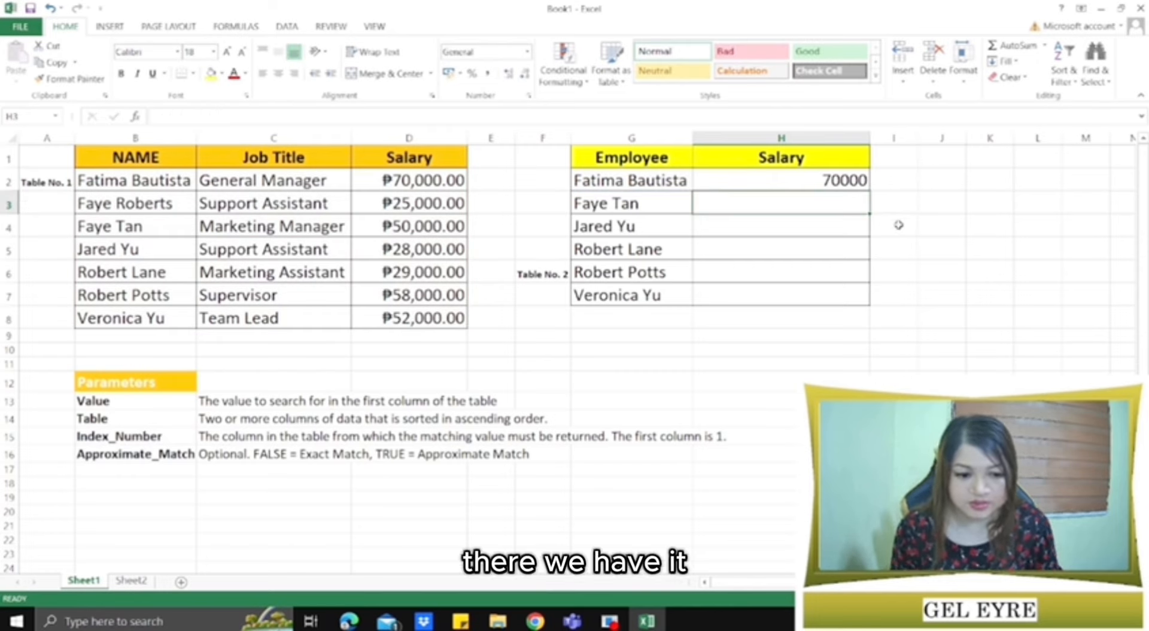
Step: Format the Salary cells H2:H7 of Table No. 2 as Currency
{"action": "left_click", "coordinate": [821, 185]}
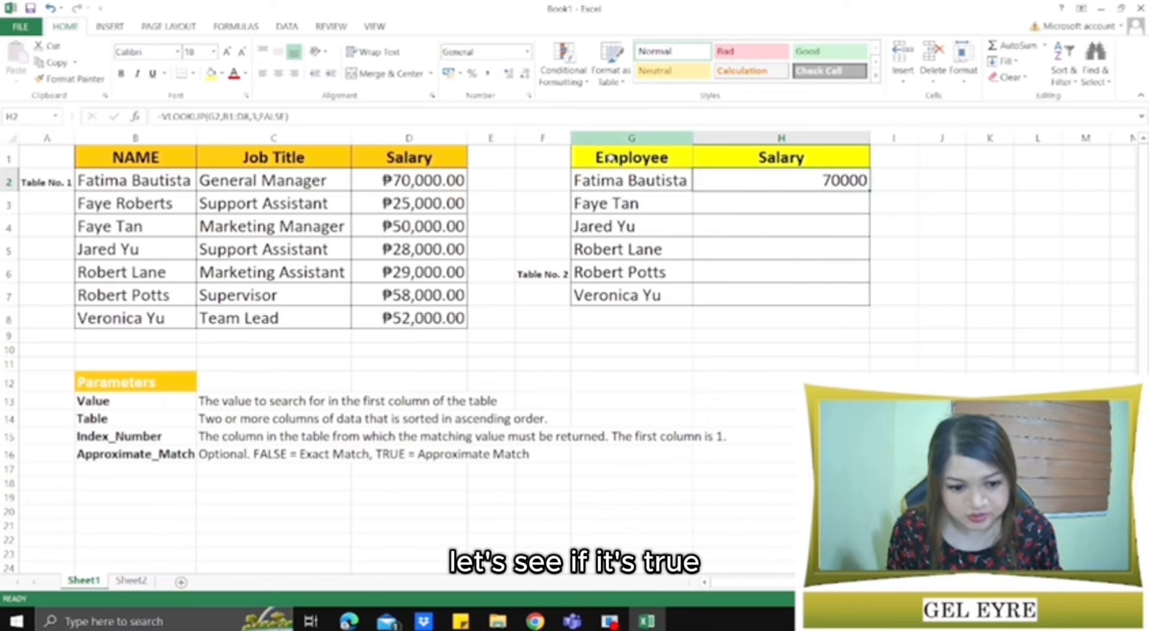
{"action": "left_click_drag", "start_coordinate": [709, 179], "coordinate": [722, 304]}
{"action": "left_click", "coordinate": [527, 52]}
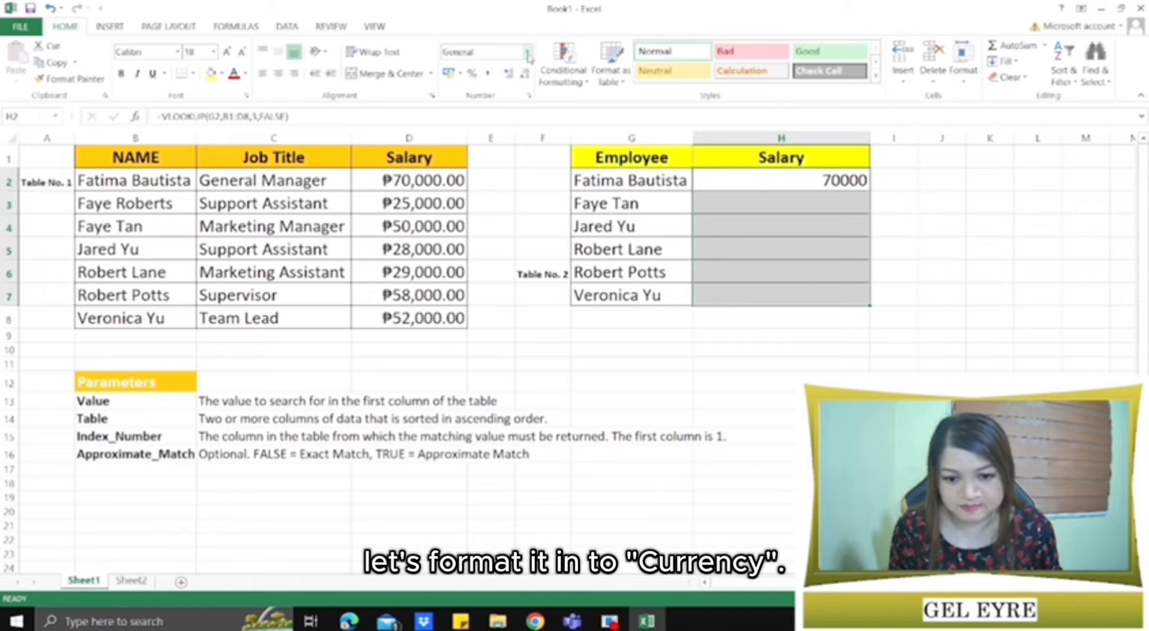
{"action": "left_click", "coordinate": [528, 54]}
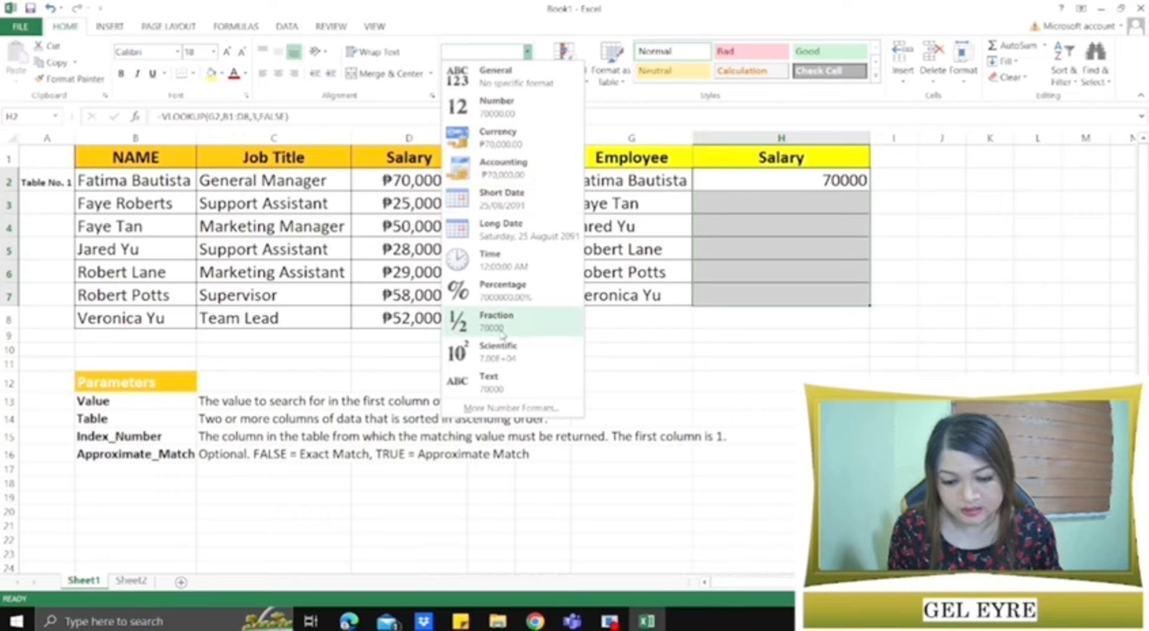
{"action": "left_click", "coordinate": [505, 138]}
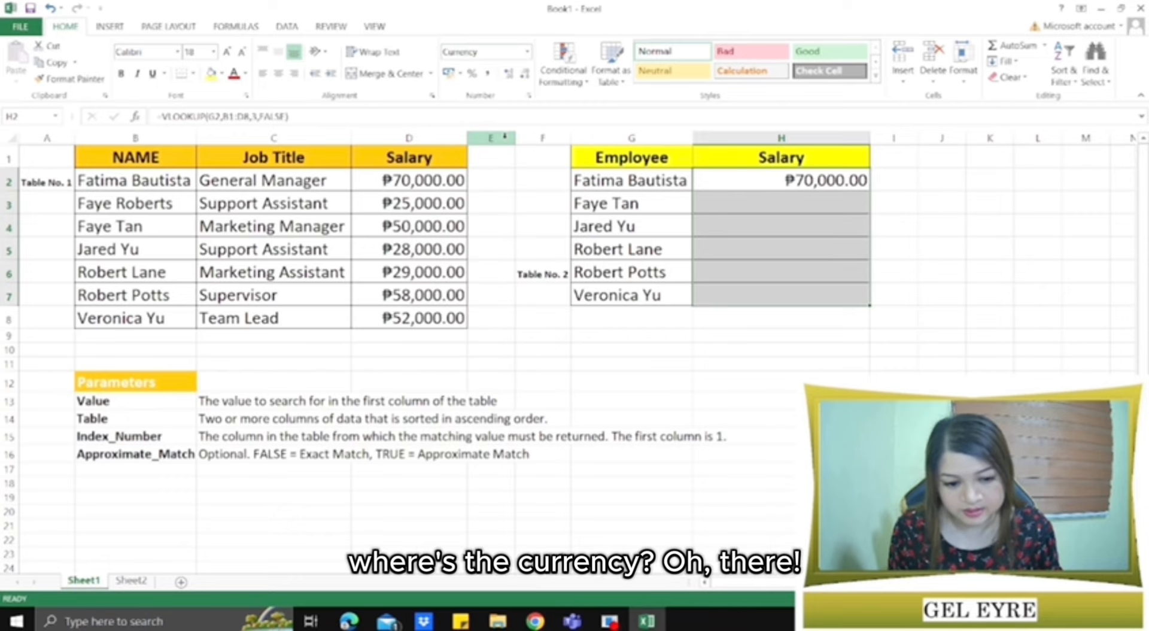
{"action": "left_click", "coordinate": [844, 247]}
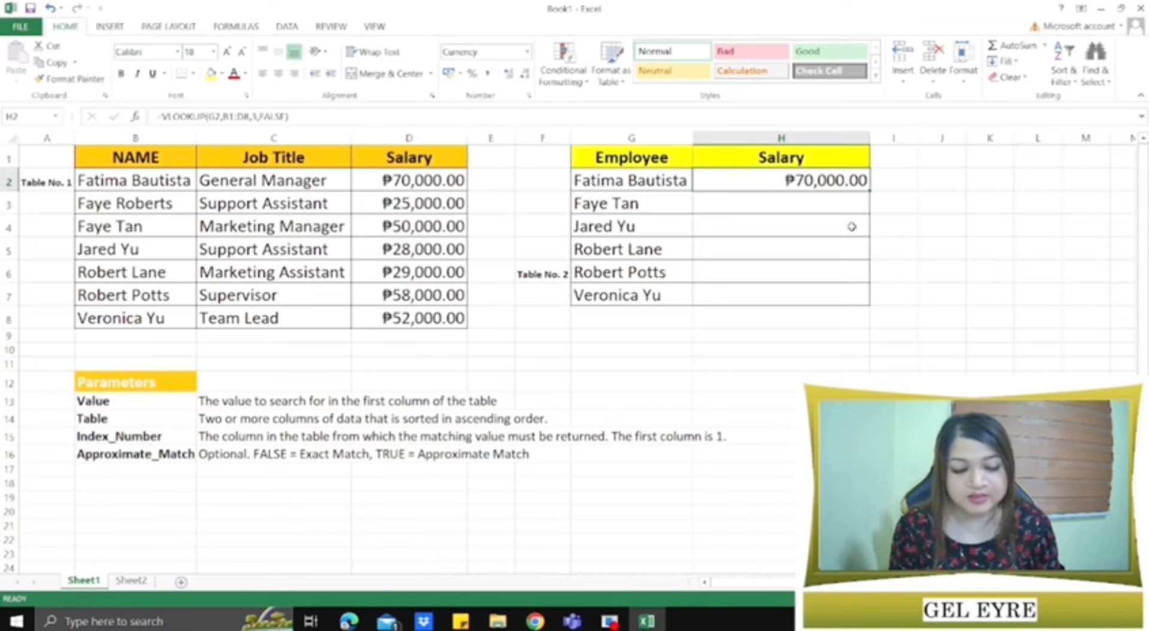
Step: Compare the salary in H2 with the same employee's name and salary in row 2 of Table No. 1
{"action": "left_click", "coordinate": [802, 206]}
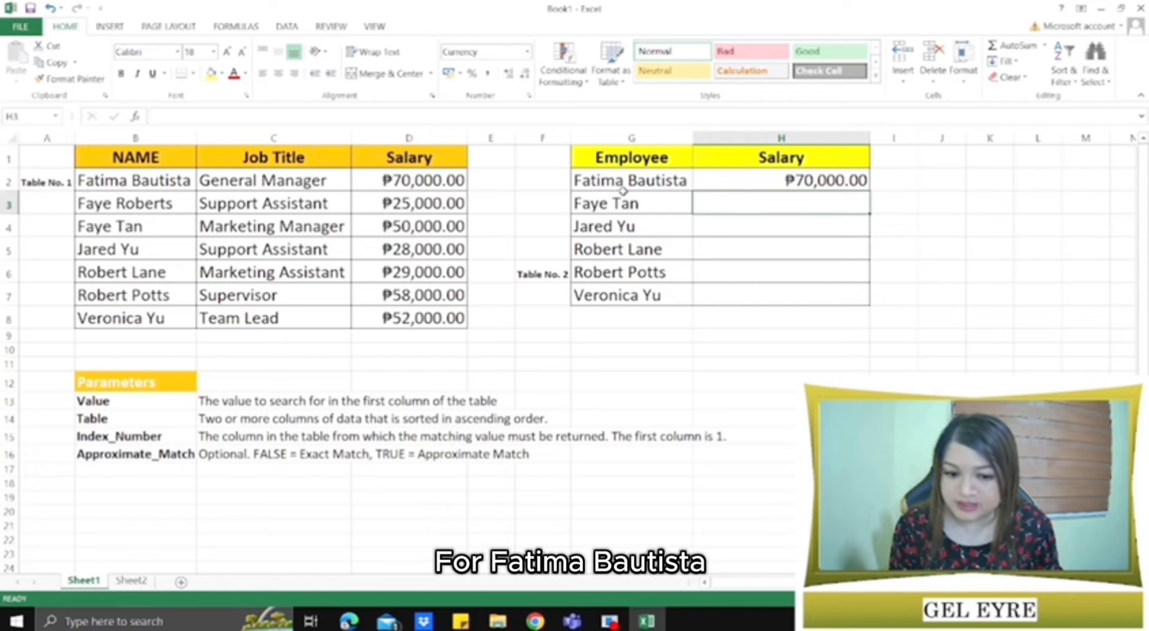
{"action": "left_click", "coordinate": [742, 180]}
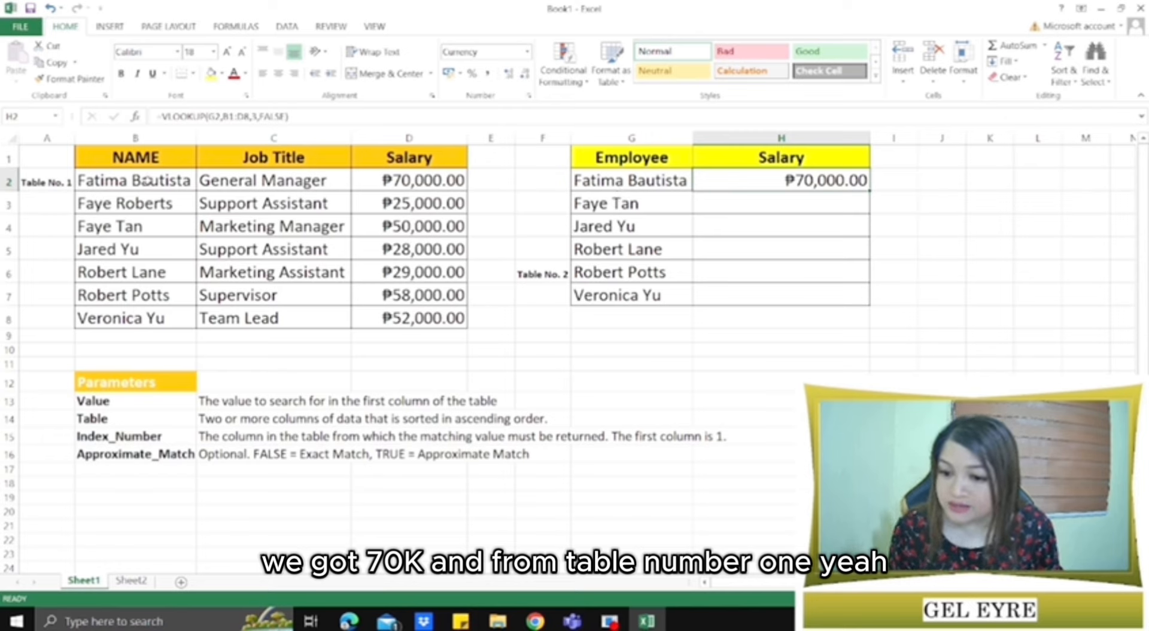
{"action": "left_click", "coordinate": [145, 180]}
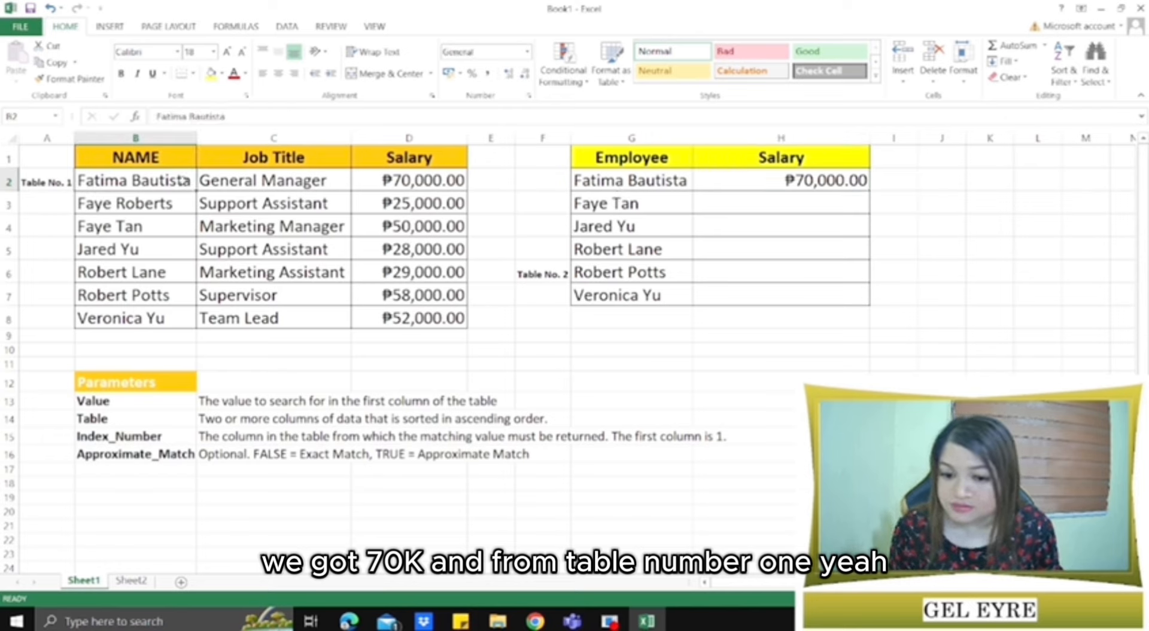
{"action": "left_click", "coordinate": [416, 180]}
{"action": "left_click", "coordinate": [663, 179]}
{"action": "left_click", "coordinate": [775, 173]}
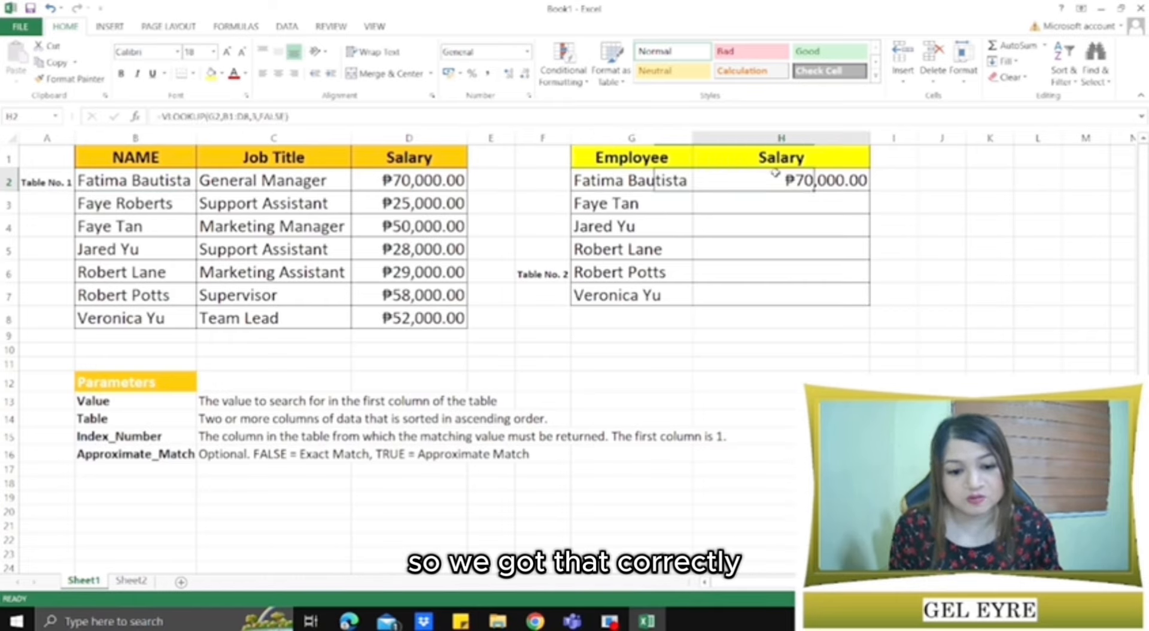
Step: Enter the formula =VLOOKUP(G3,B1:D8,3,FALSE) in H3 to retrieve the second employee's salary
{"action": "left_click", "coordinate": [803, 199]}
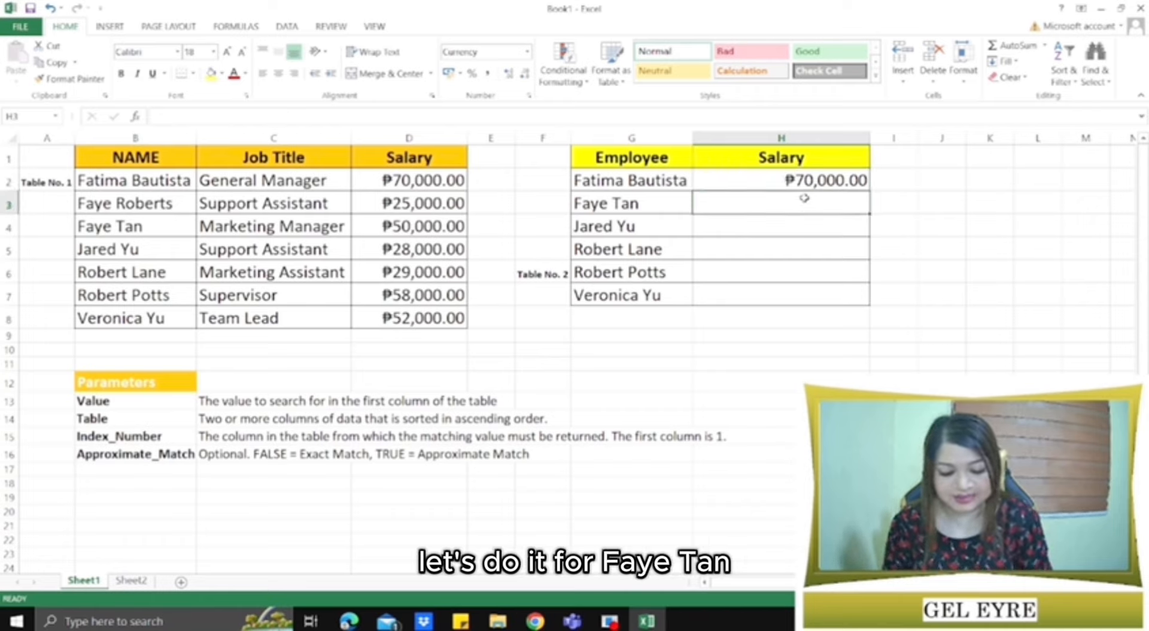
{"action": "type", "text": "=VL"}
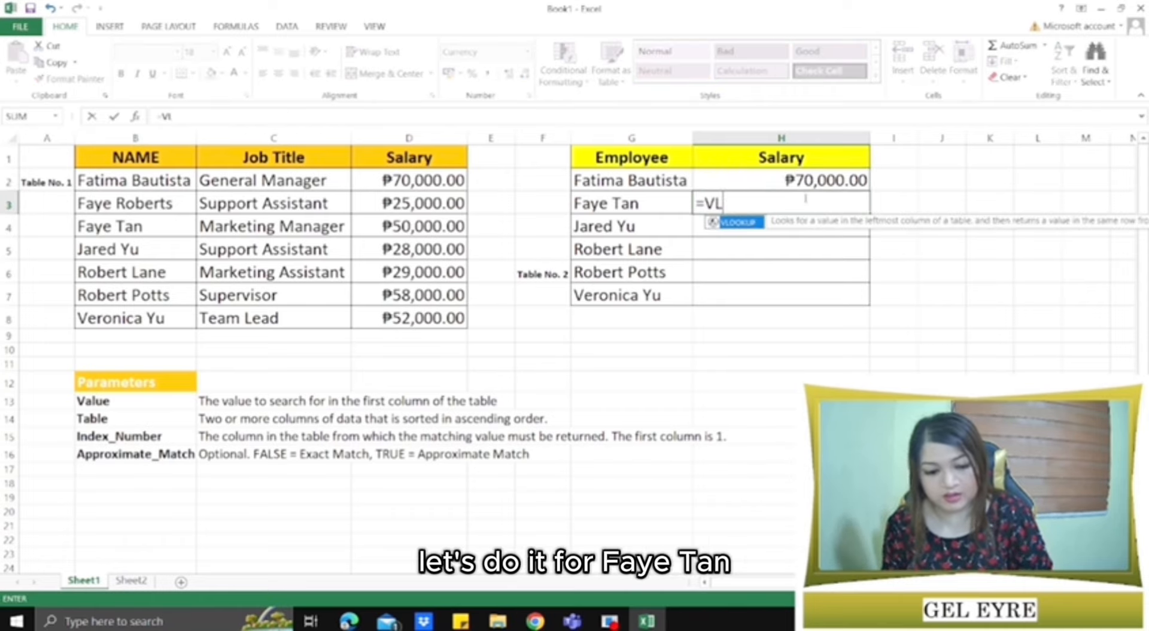
{"action": "double_click", "coordinate": [748, 221]}
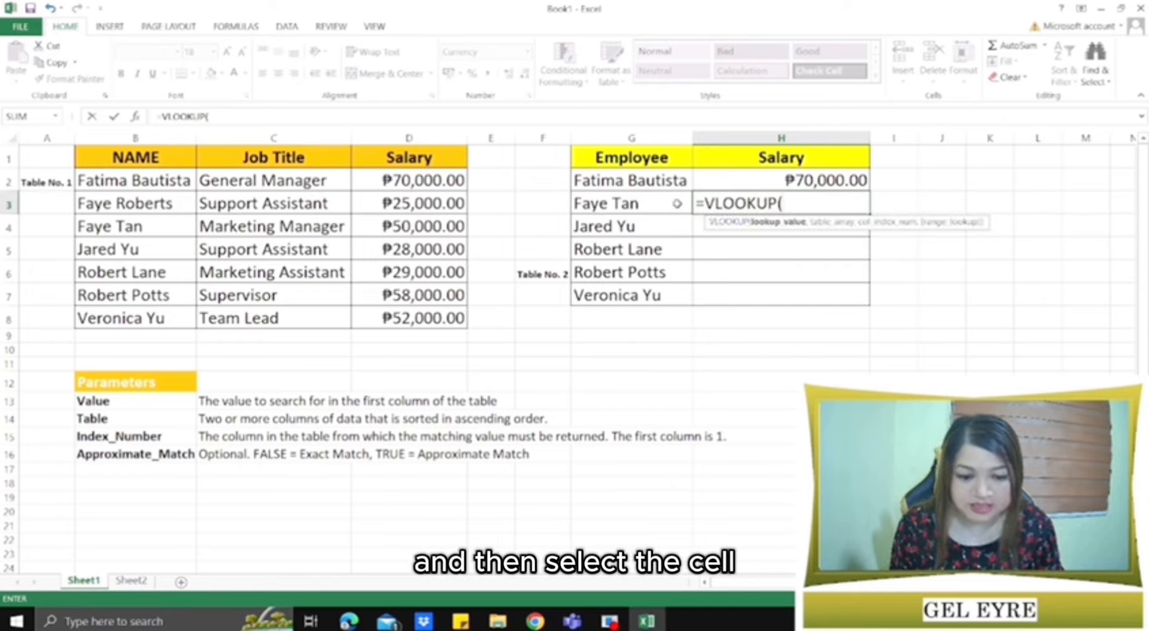
{"action": "left_click", "coordinate": [635, 200]}
{"action": "type", "text": ","}
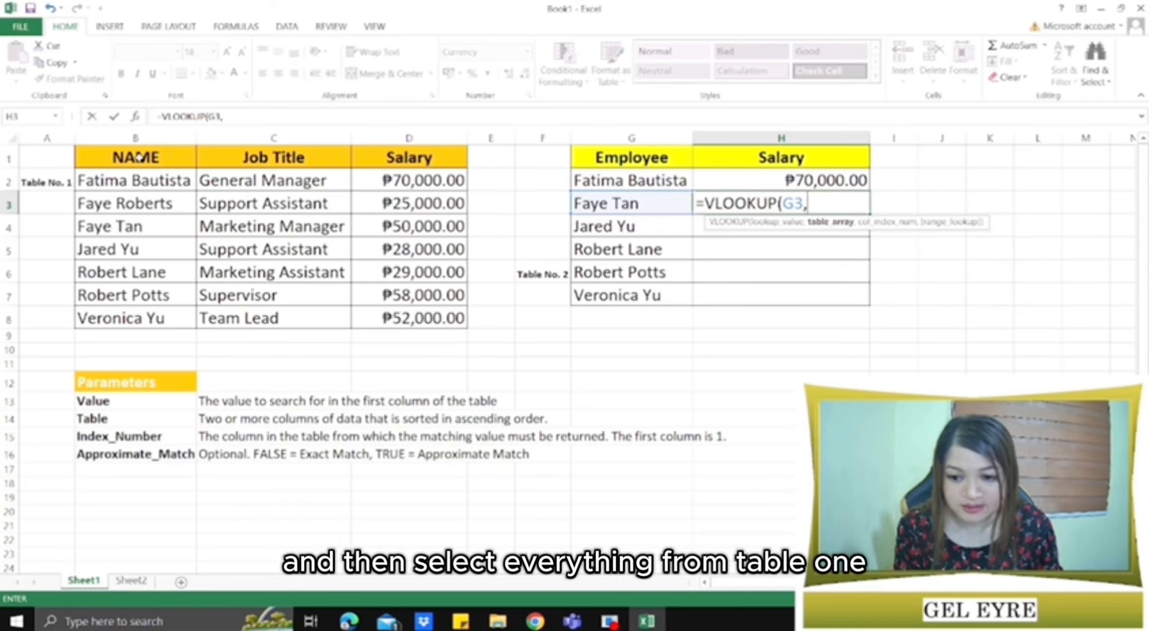
{"action": "left_click_drag", "start_coordinate": [142, 160], "coordinate": [395, 327]}
{"action": "type", "text": ","}
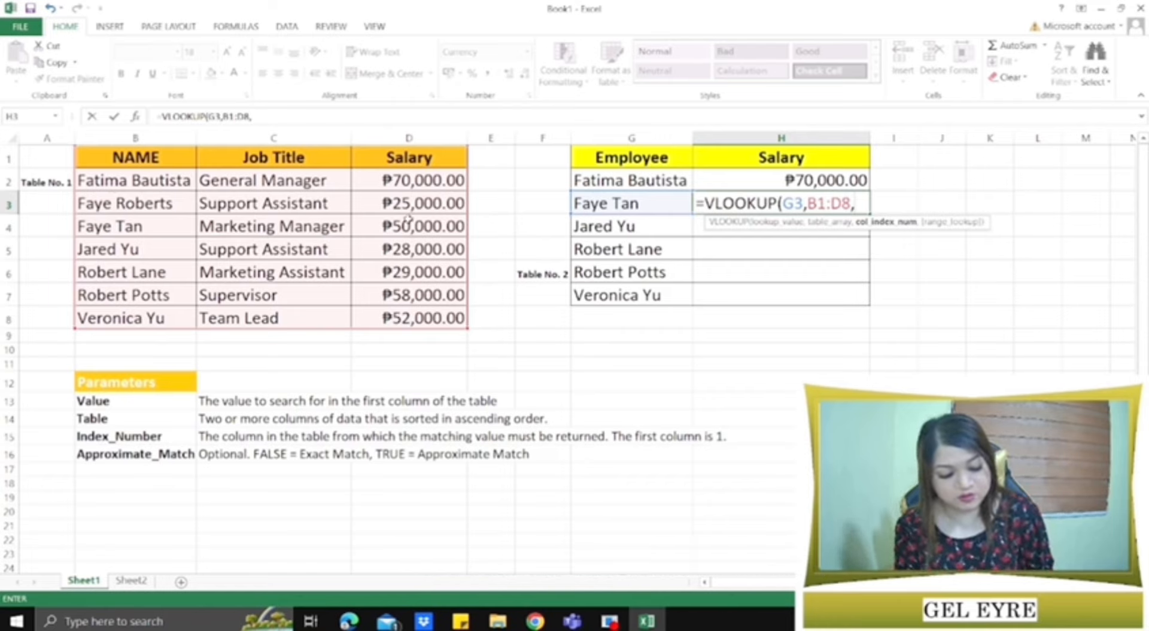
{"action": "type", "text": "3,"}
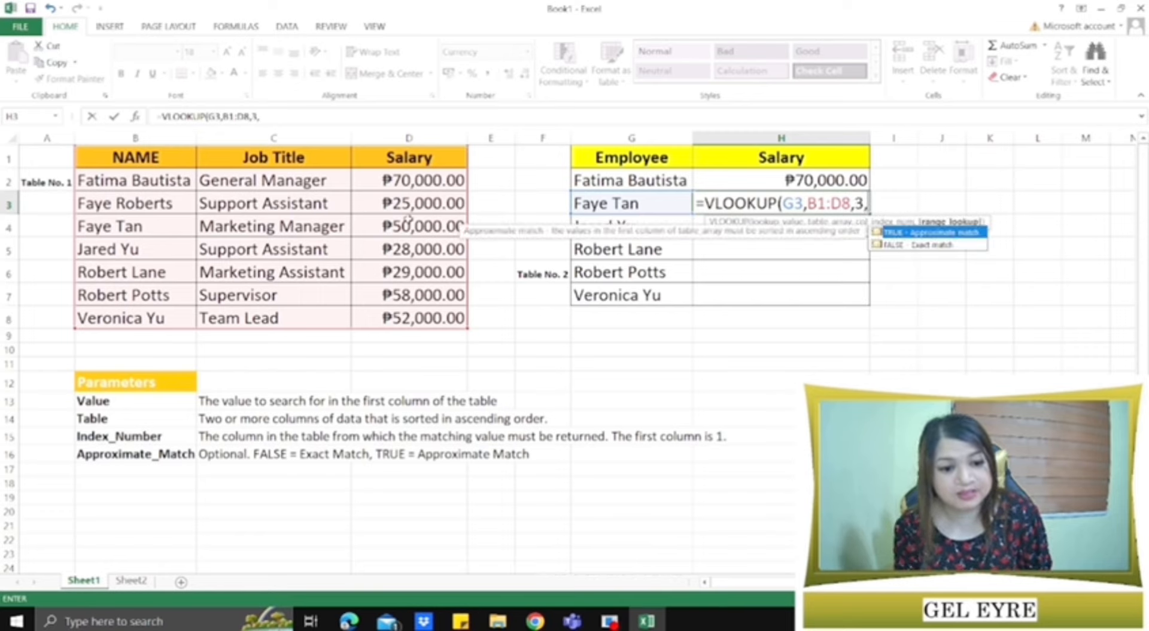
{"action": "type", "text": "FALSE"}
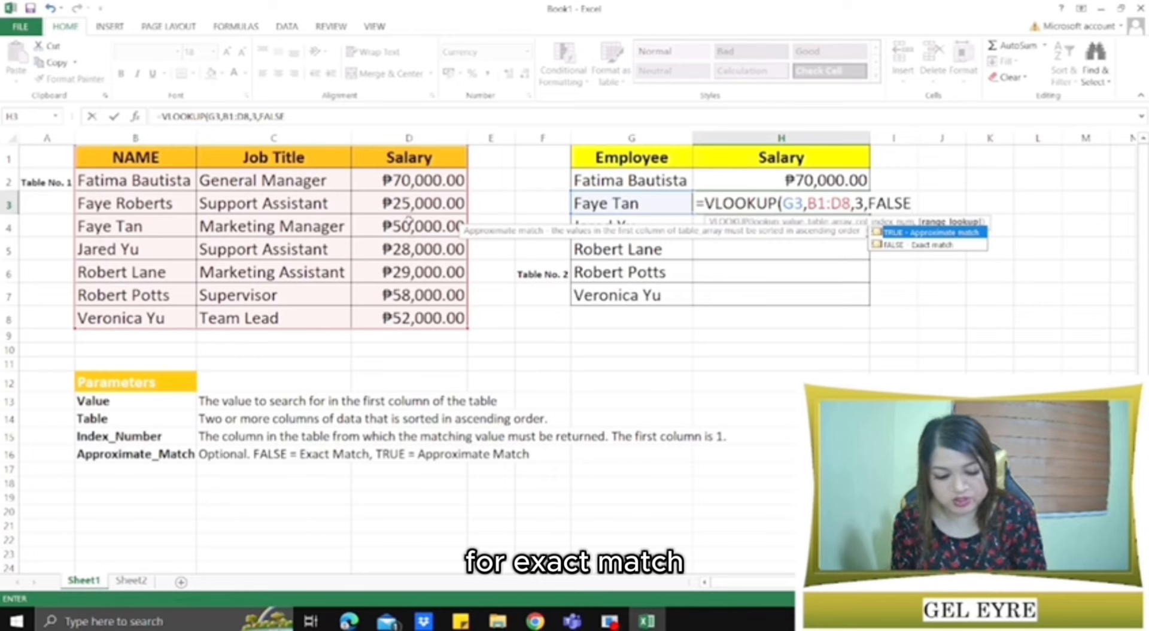
{"action": "type", "text": ")"}
{"action": "key", "text": "Return"}
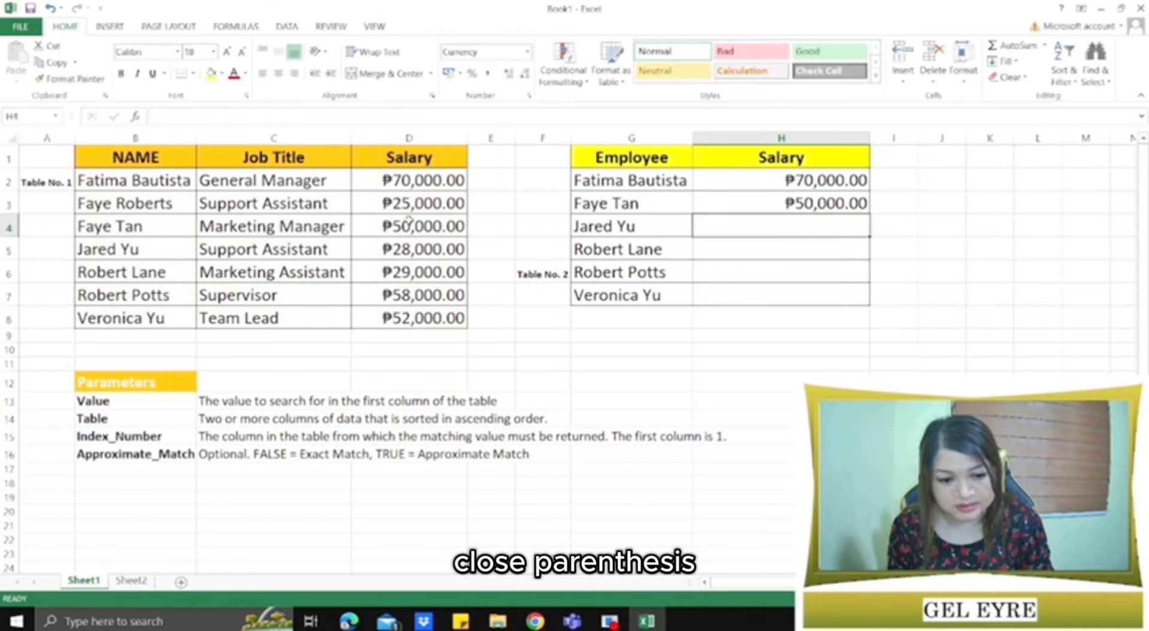
Step: Cross-check the salary in H3 against the matching employee's name and salary in row 4 of Table No. 1
{"action": "left_click", "coordinate": [735, 204]}
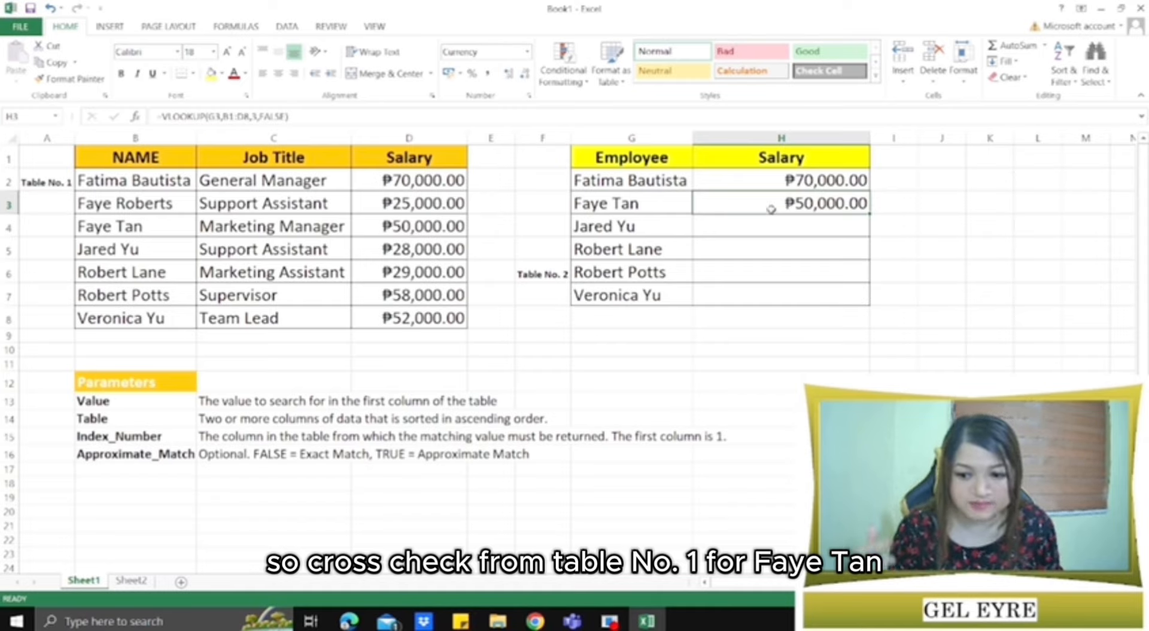
{"action": "left_click", "coordinate": [152, 235]}
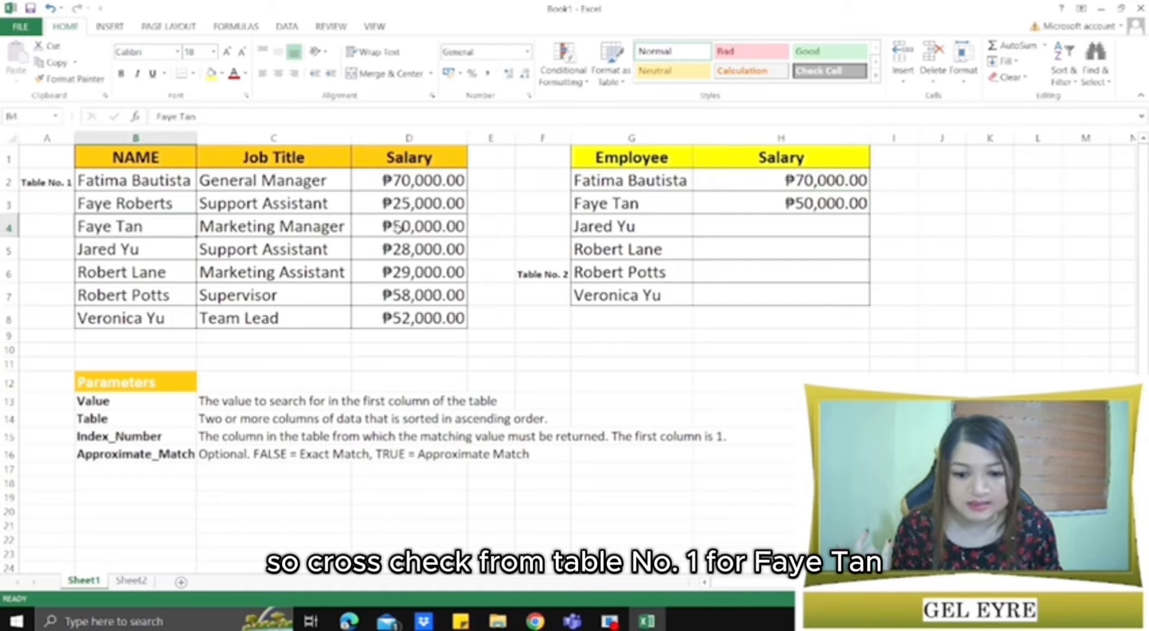
{"action": "left_click", "coordinate": [422, 228]}
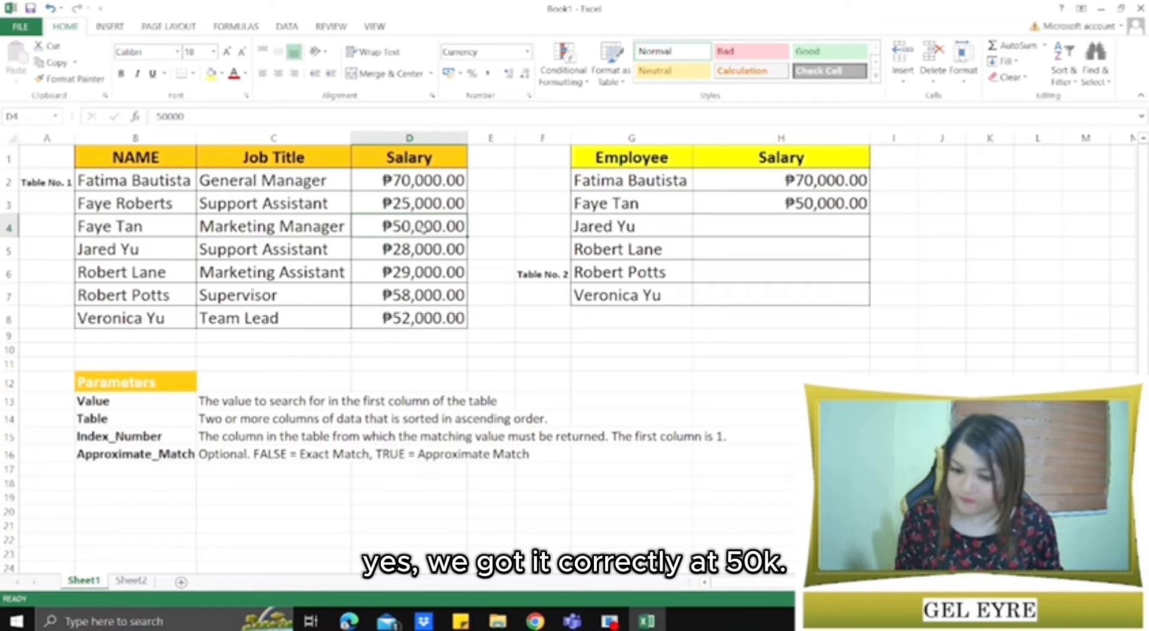
Step: Enter the formula =VLOOKUP(G6,B1:D8,3,0) in H6 to retrieve the fifth employee's salary, using 0 for an exact match
{"action": "left_click", "coordinate": [800, 233]}
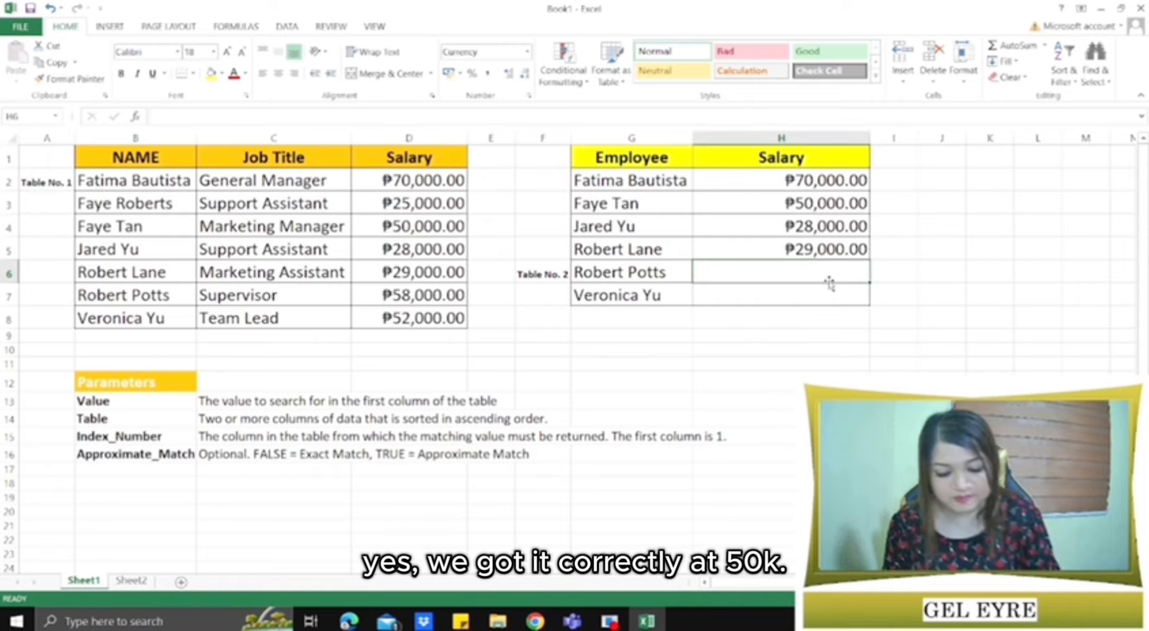
{"action": "type", "text": "=VL"}
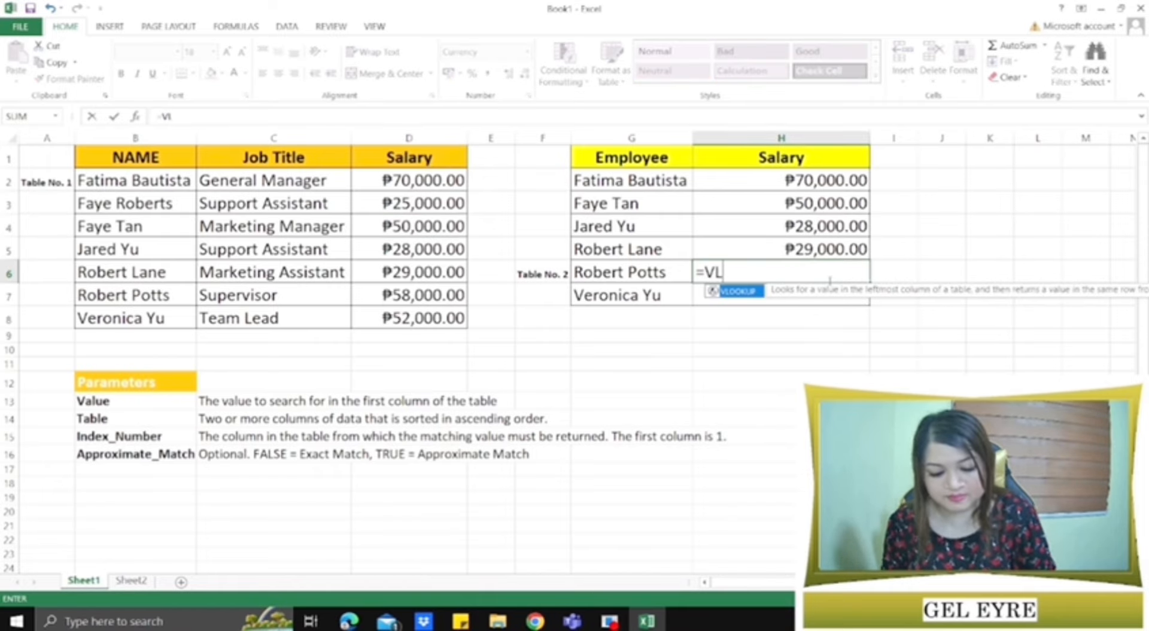
{"action": "type", "text": "L"}
{"action": "key", "text": "BackSpace"}
{"action": "type", "text": "O"}
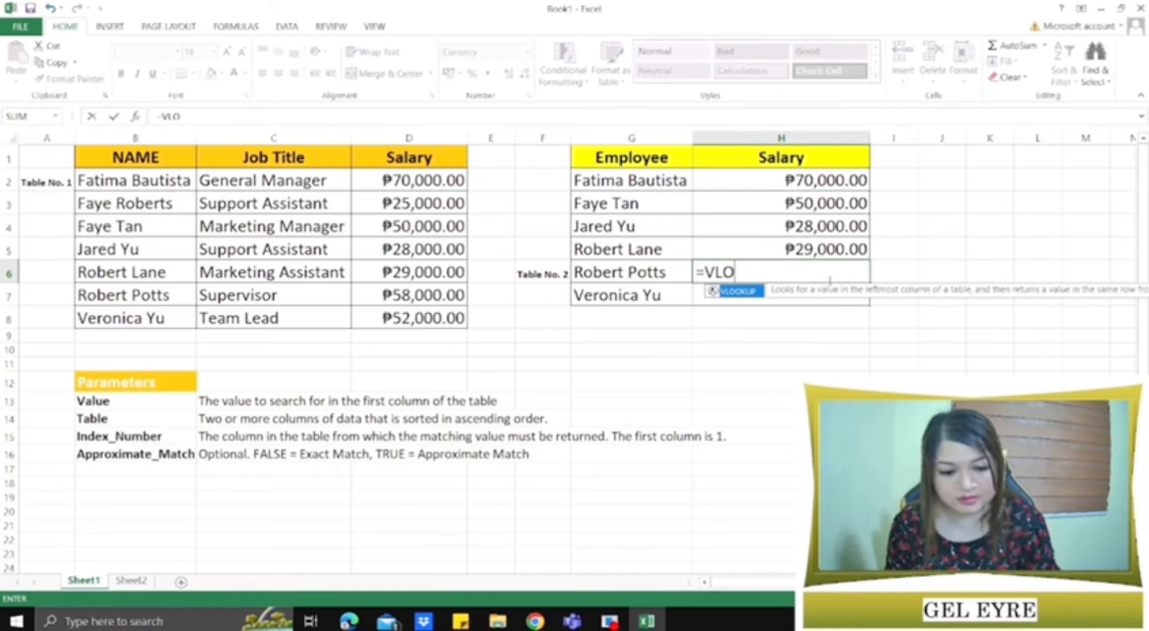
{"action": "double_click", "coordinate": [740, 291]}
{"action": "left_click", "coordinate": [652, 273]}
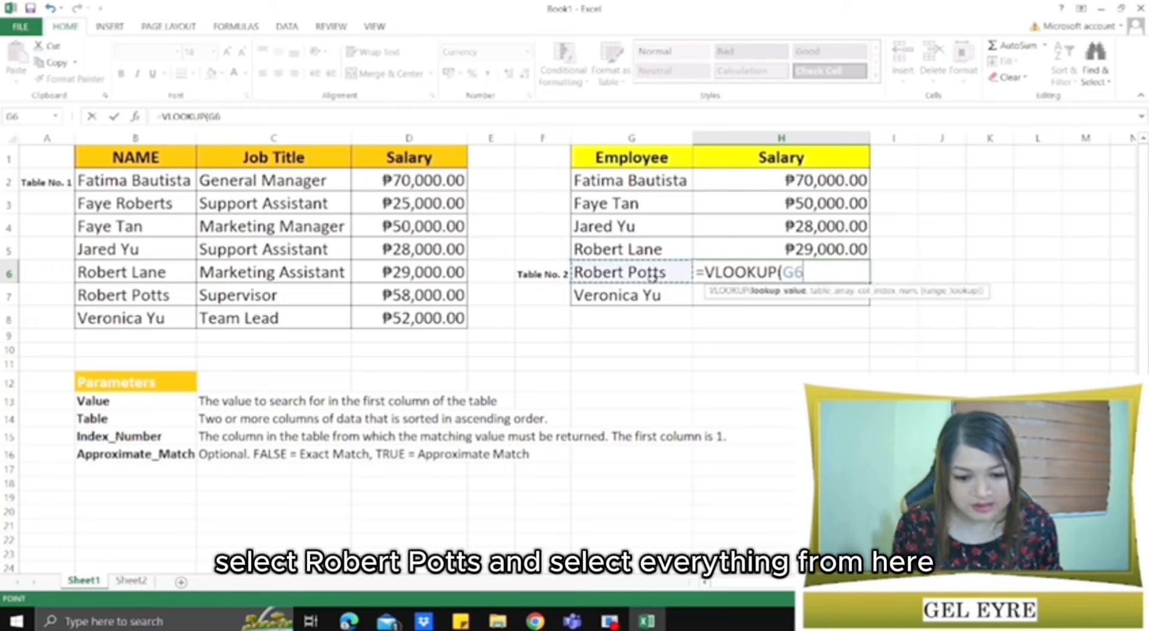
{"action": "type", "text": ","}
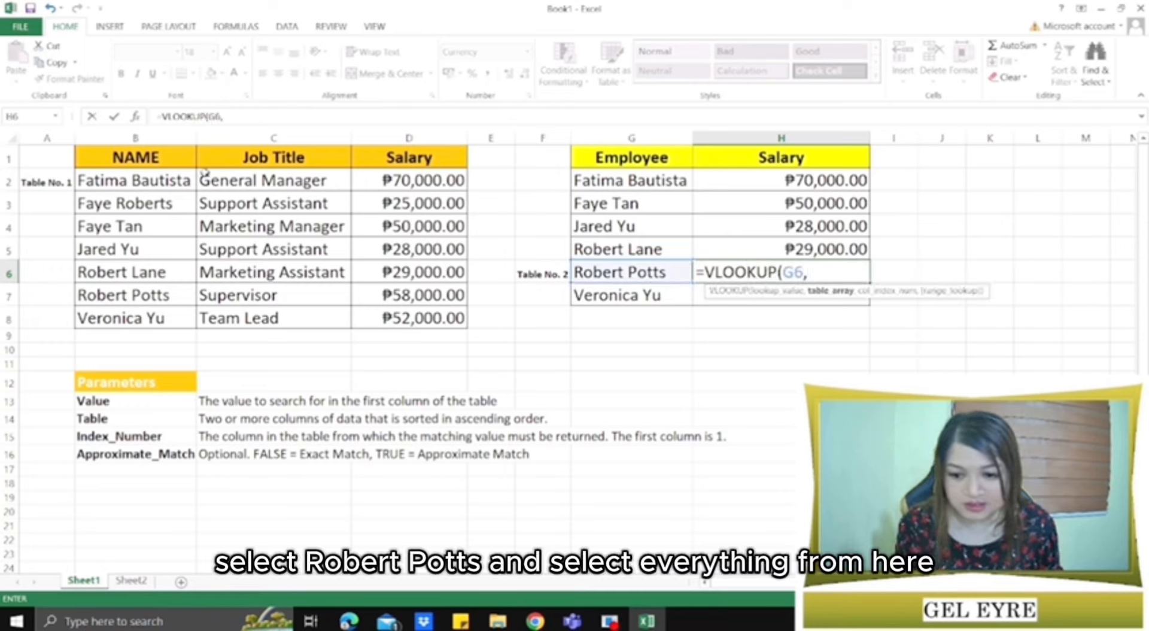
{"action": "left_click_drag", "start_coordinate": [158, 158], "coordinate": [416, 323]}
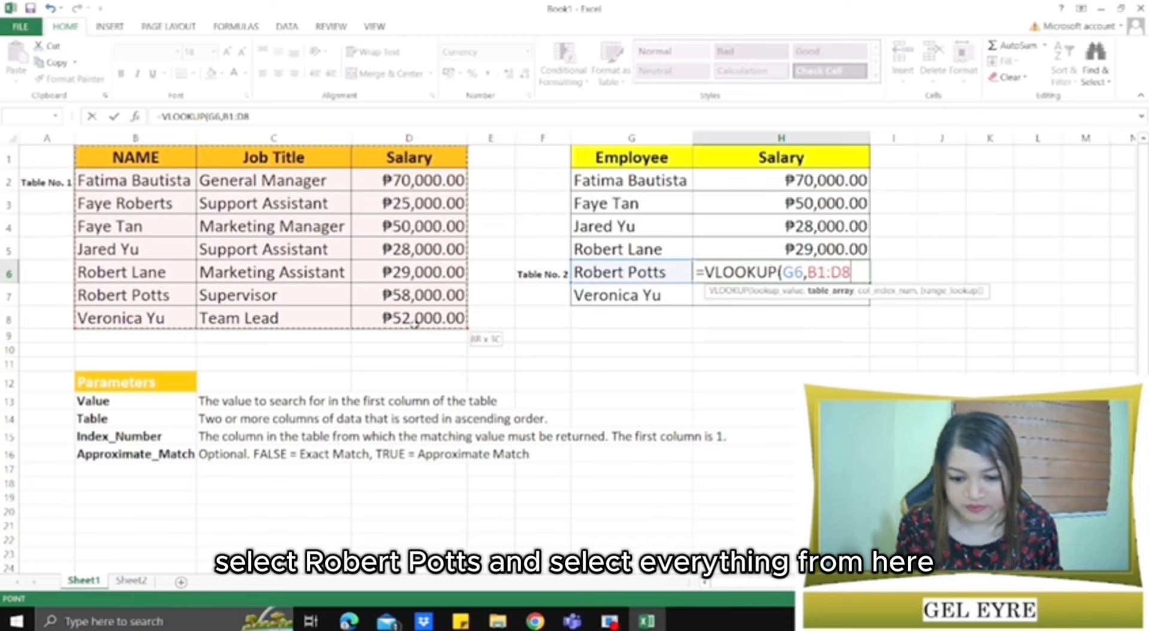
{"action": "type", "text": ","}
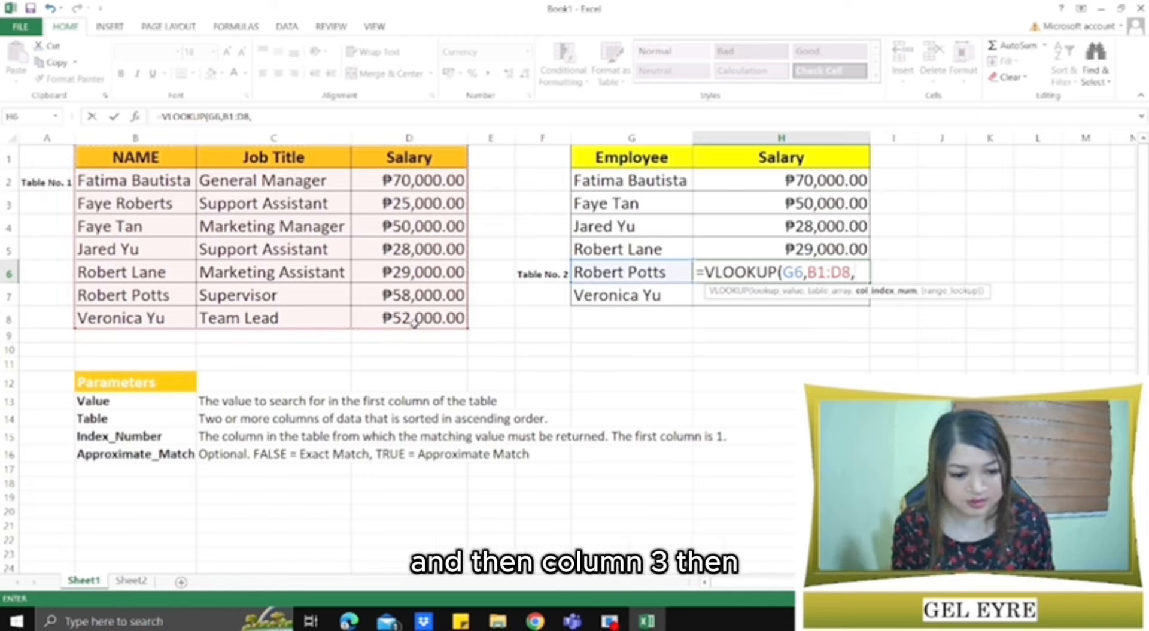
{"action": "type", "text": "3,0"}
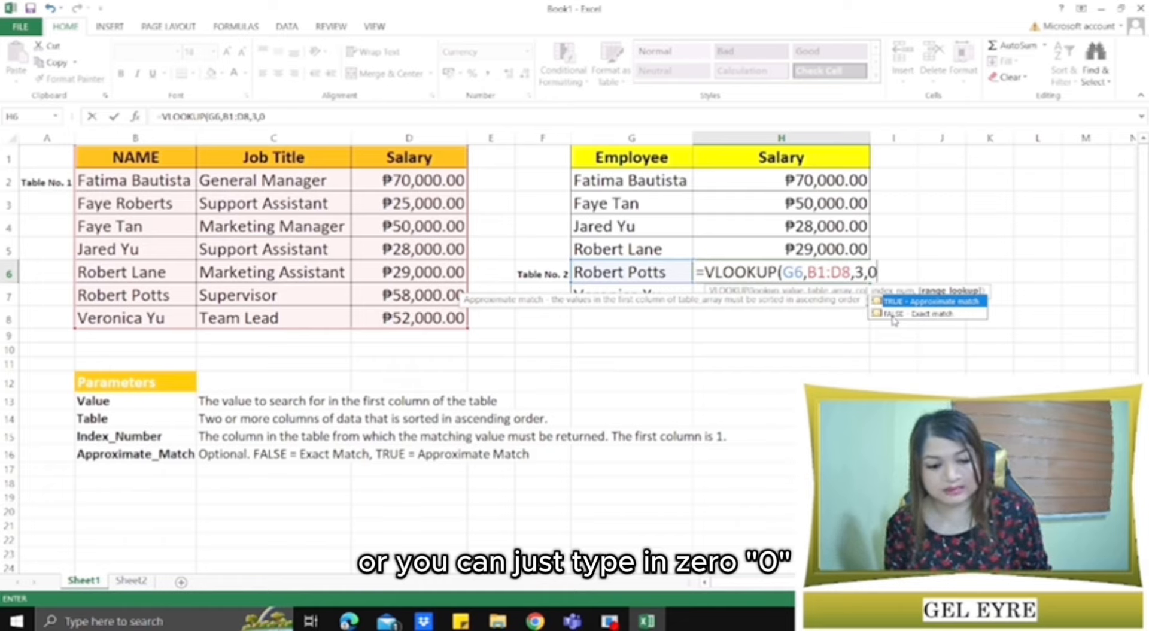
{"action": "type", "text": ")"}
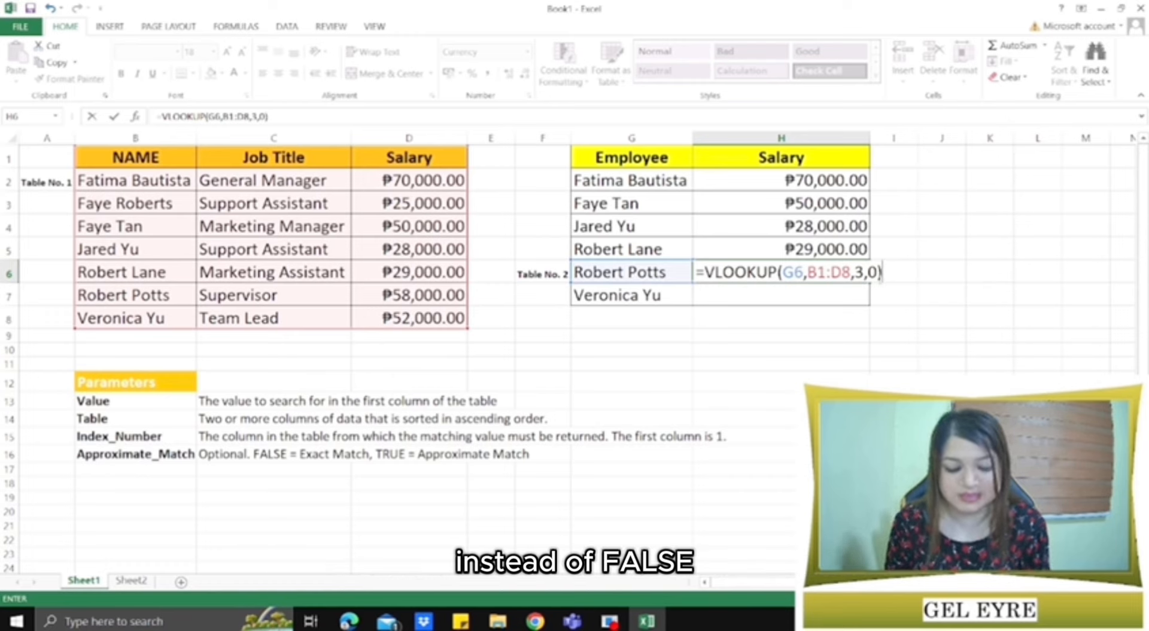
{"action": "key", "text": "Return"}
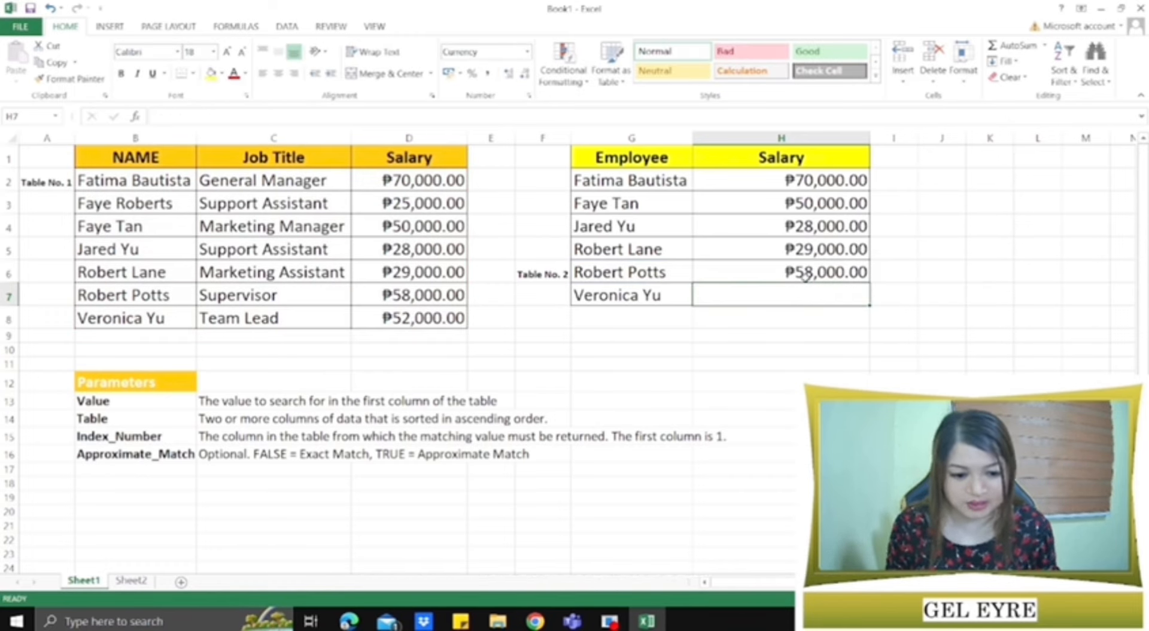
Step: Cross-check the salary in H6 against the matching employee's name and salary in row 7 of Table No. 1
{"action": "left_click", "coordinate": [807, 274]}
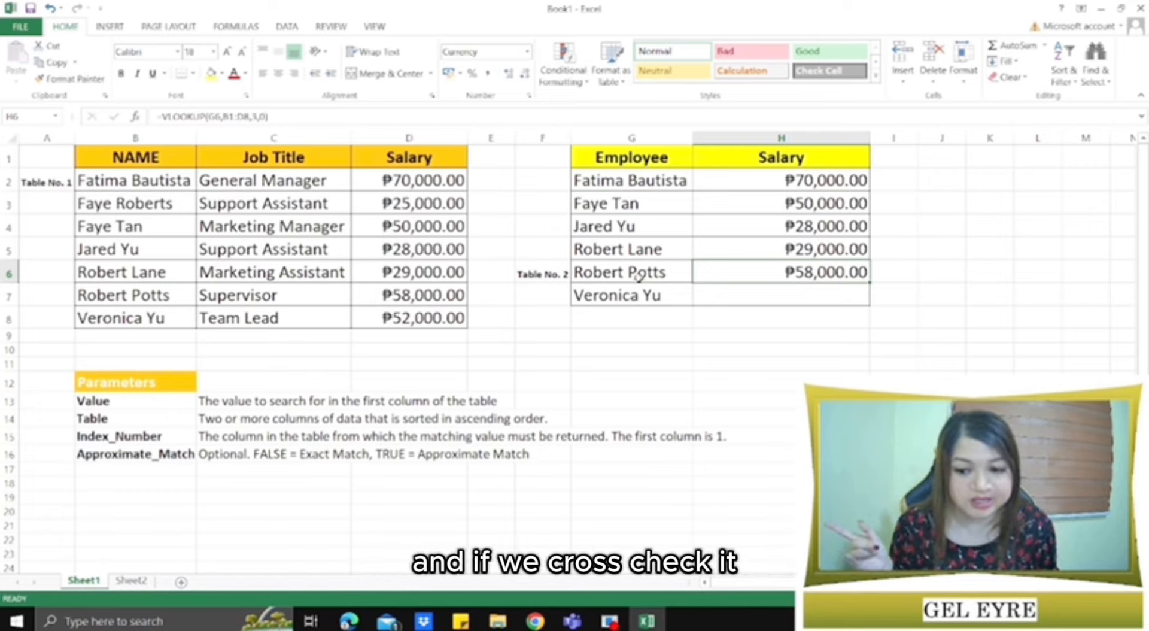
{"action": "left_click_drag", "start_coordinate": [173, 295], "coordinate": [460, 299]}
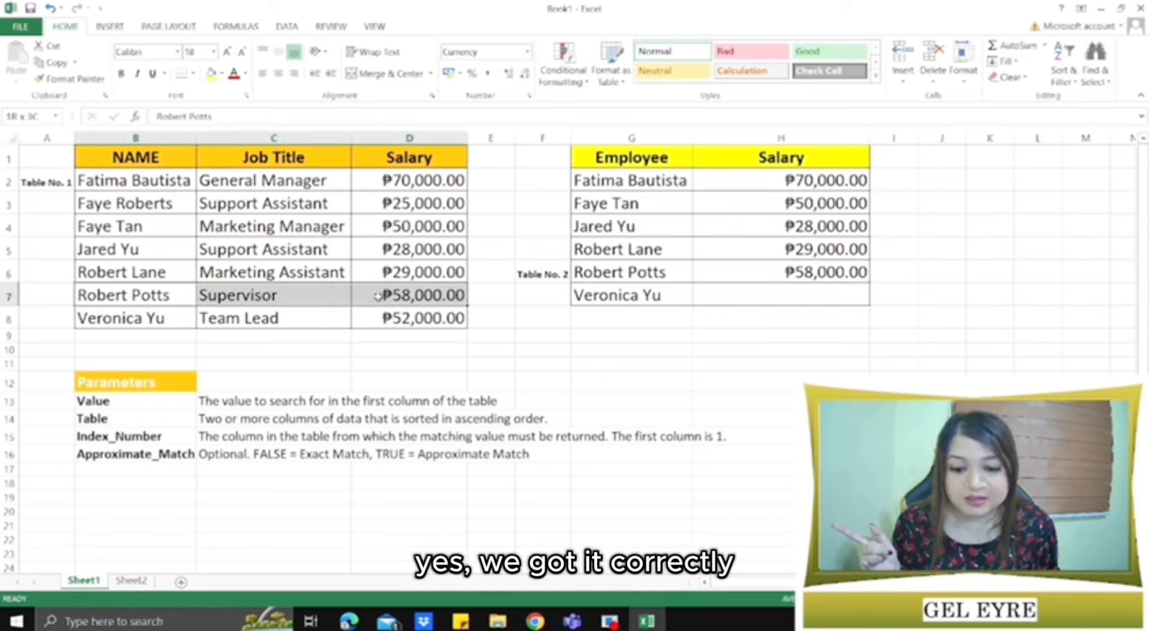
{"action": "left_click", "coordinate": [412, 297]}
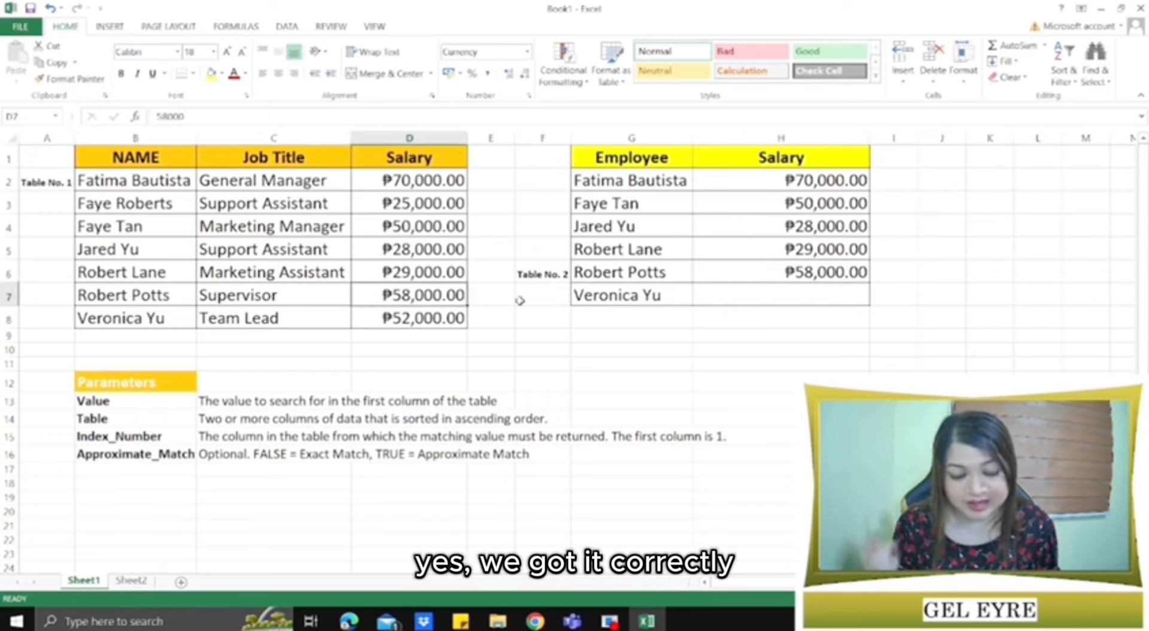
Step: Copy the VLOOKUP formula from H6 down to H7 for the sixth employee's salary
{"action": "left_click", "coordinate": [782, 291]}
{"action": "left_click", "coordinate": [845, 274]}
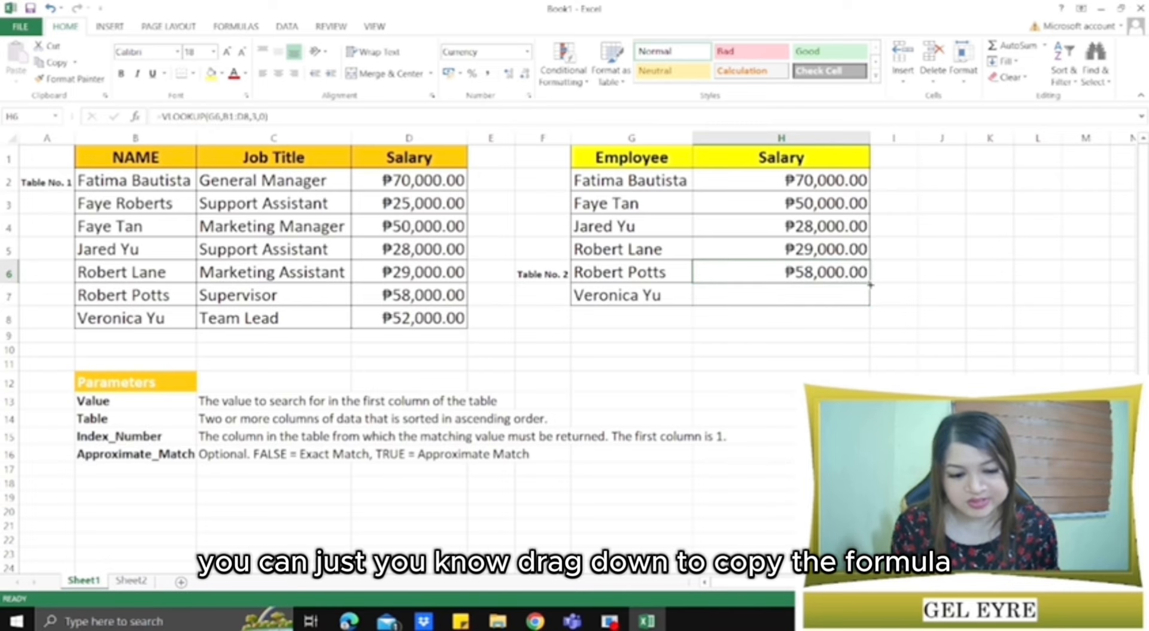
{"action": "left_click_drag", "start_coordinate": [870, 285], "coordinate": [872, 306]}
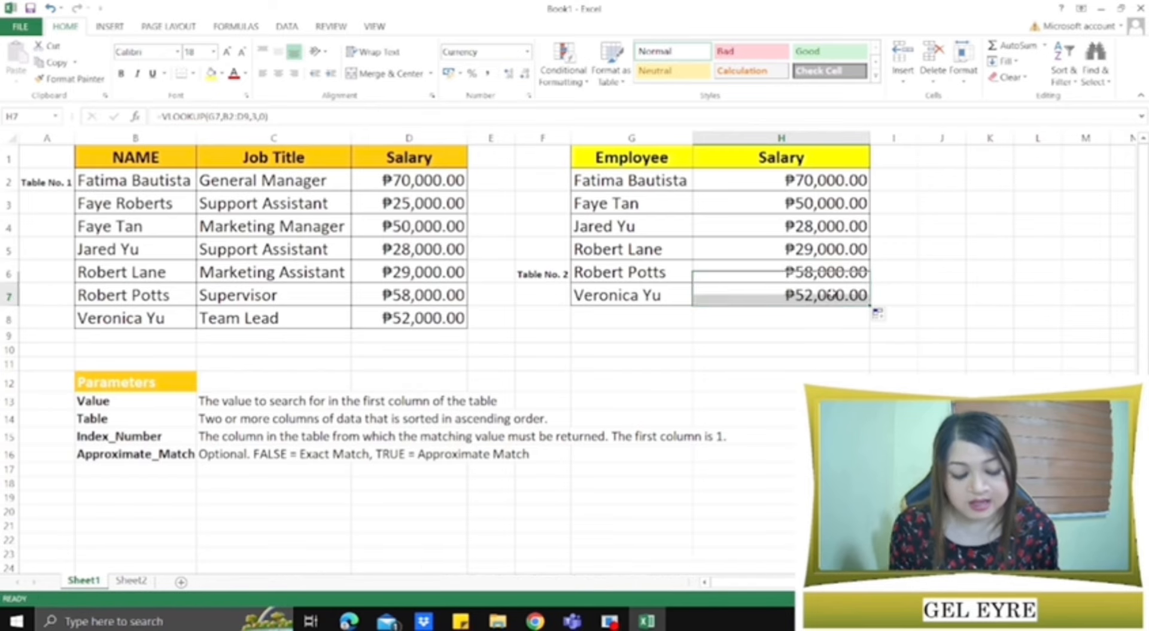
Step: Compare the employee name and salary in row 7 of Table No. 2 with row 8 of Table No. 1
{"action": "left_click", "coordinate": [832, 295]}
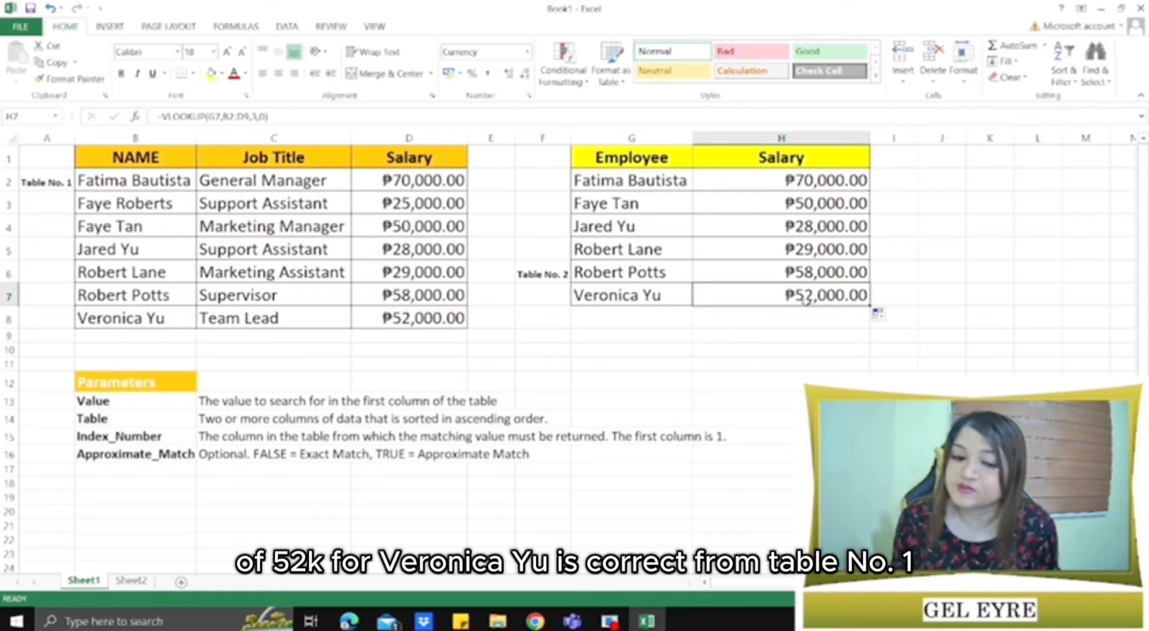
{"action": "left_click", "coordinate": [647, 299]}
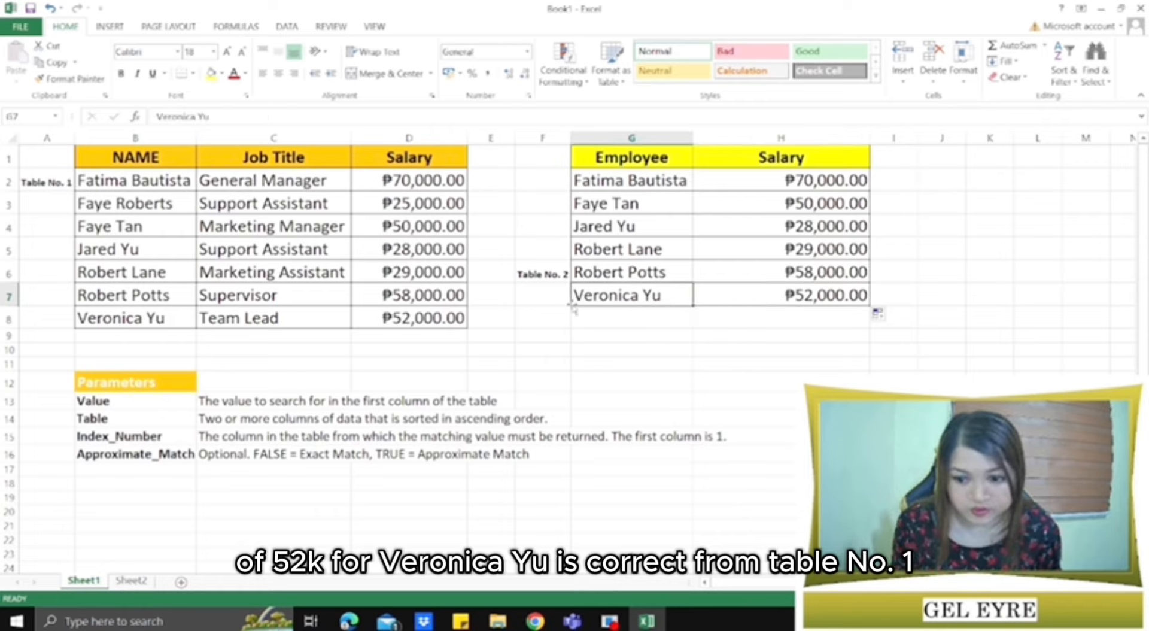
{"action": "left_click", "coordinate": [154, 319]}
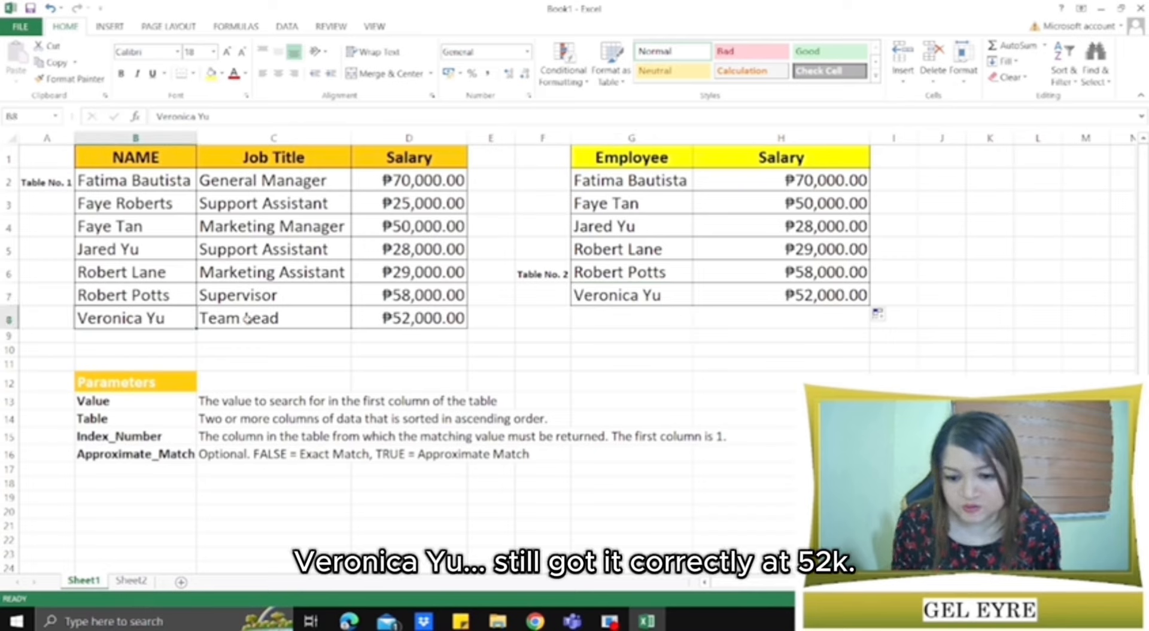
{"action": "left_click", "coordinate": [405, 317]}
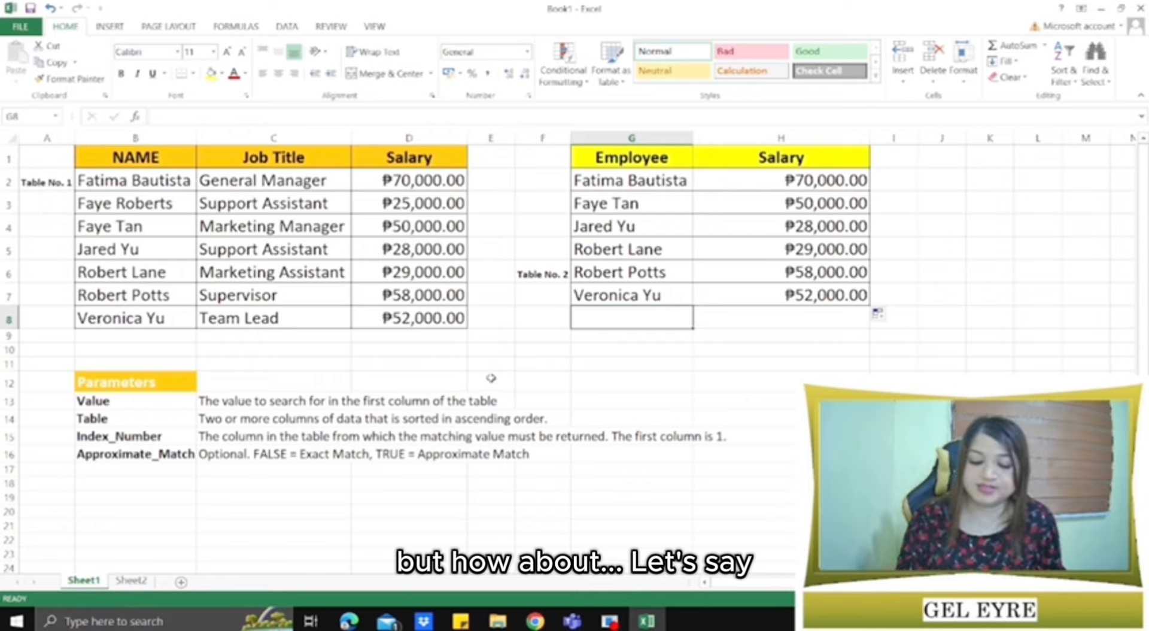
{"action": "type", "text": "h"}
{"action": "key", "text": "Caps_Lock"}
{"action": "type", "text": "A"}
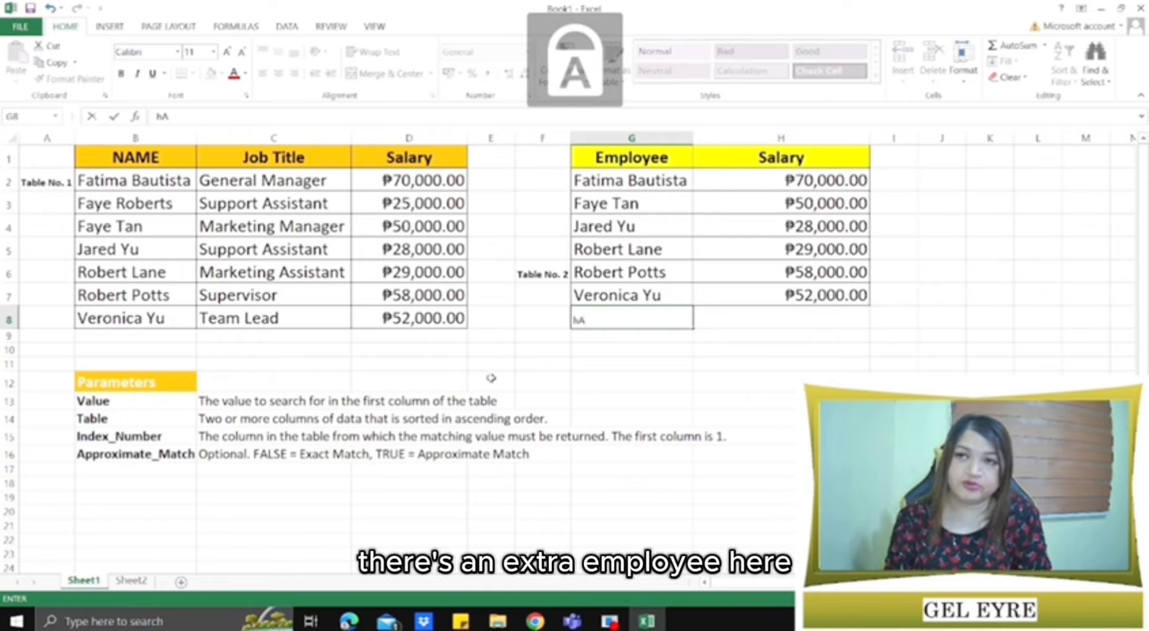
{"action": "type", "text": "RVEY"}
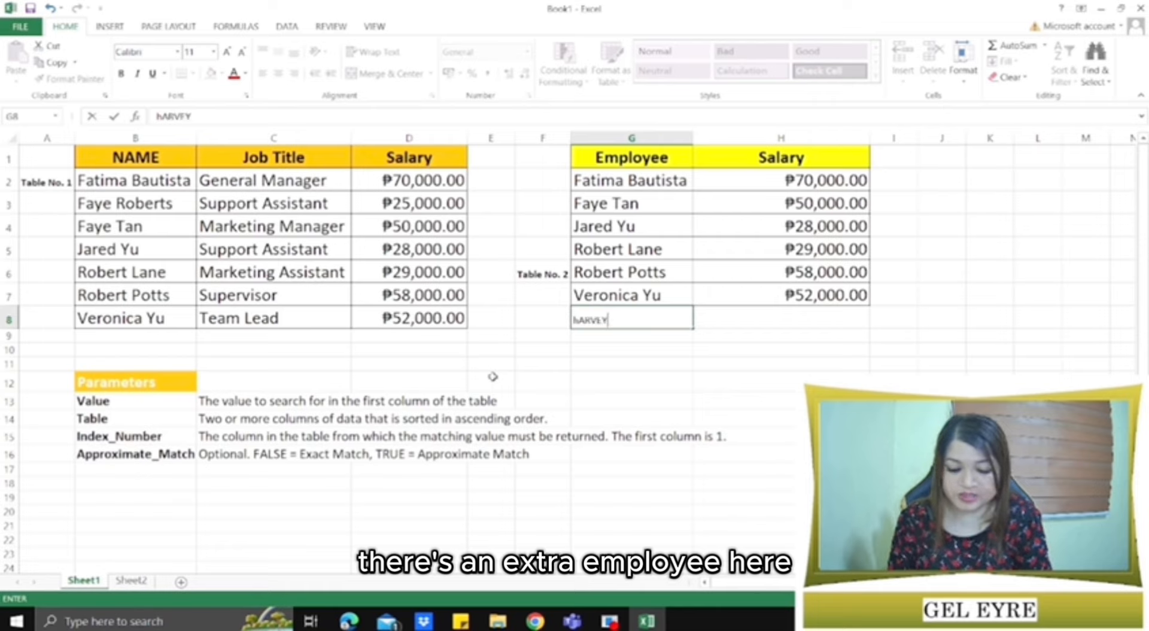
{"action": "key", "text": "BackSpace"}
{"action": "key", "text": "BackSpace"}
{"action": "key", "text": "BackSpace"}
{"action": "key", "text": "BackSpace"}
{"action": "key", "text": "BackSpace"}
{"action": "key", "text": "Caps_Lock"}
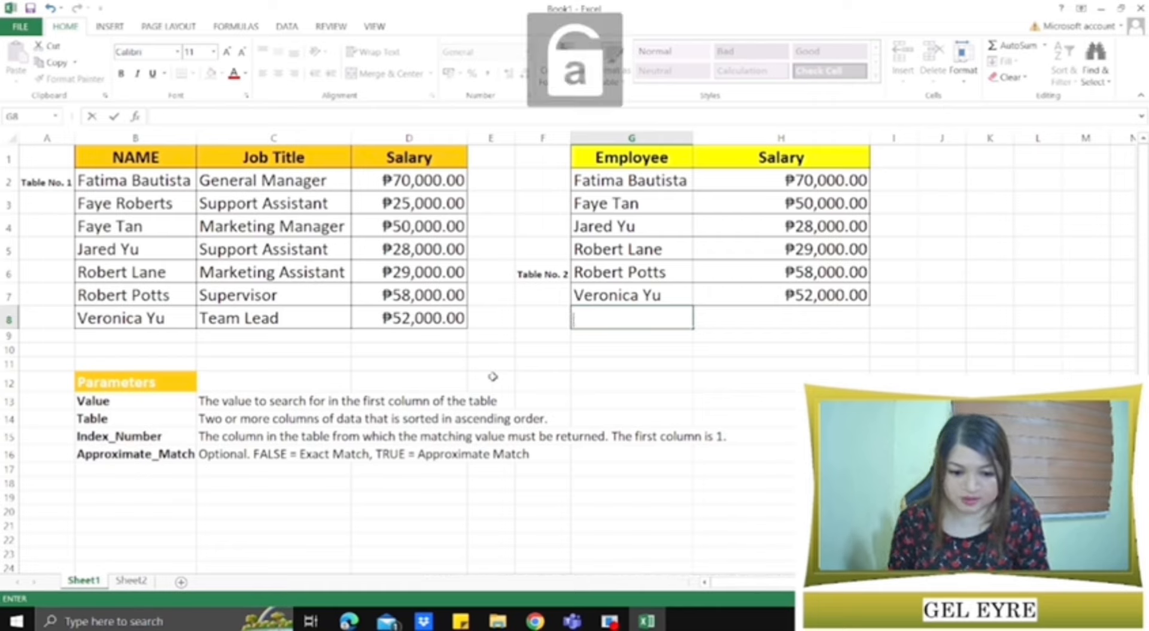
Step: Add an extra employee to Table No. 2 by entering a full name that is missing from Table No. 1 in G8
{"action": "type", "text": "Har"}
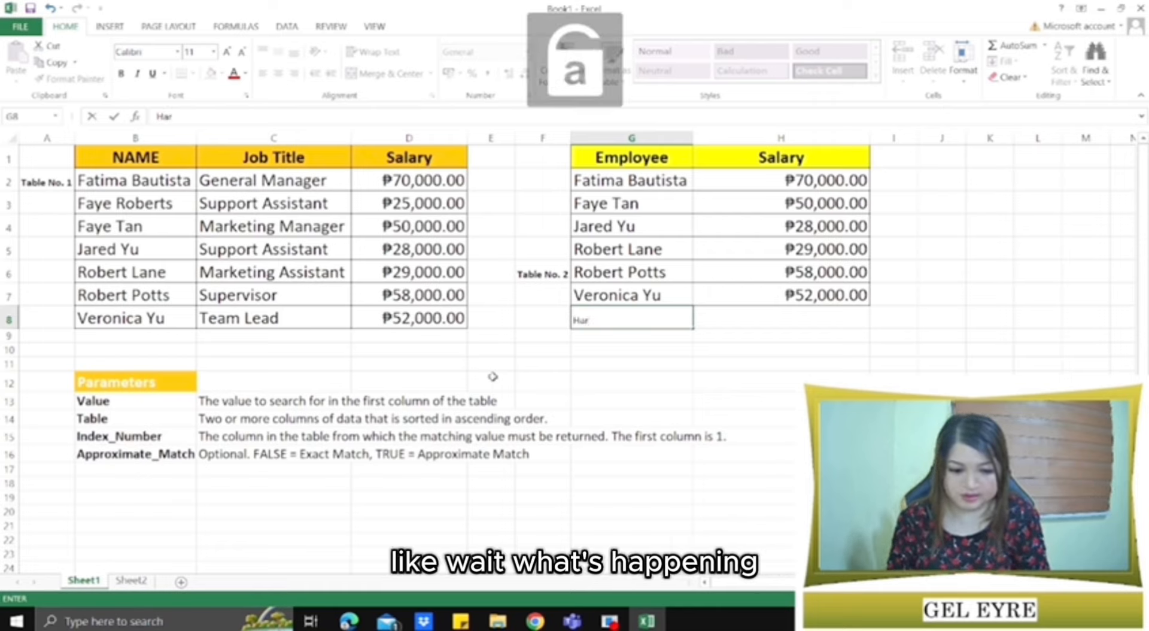
{"action": "type", "text": "vey"}
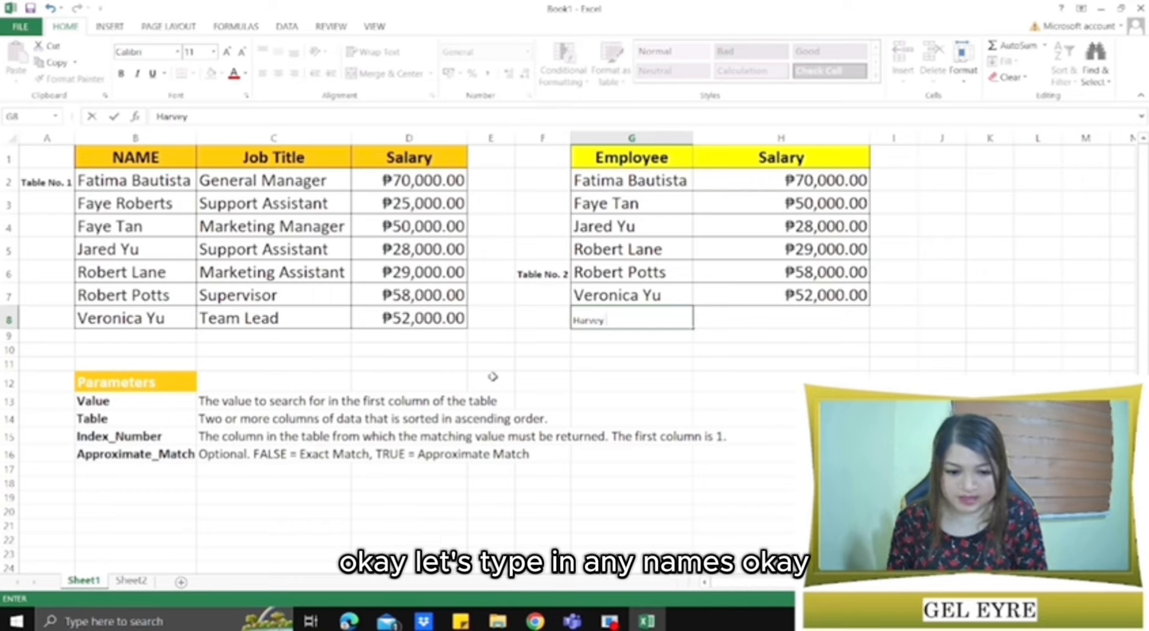
{"action": "type", "text": " Hill"}
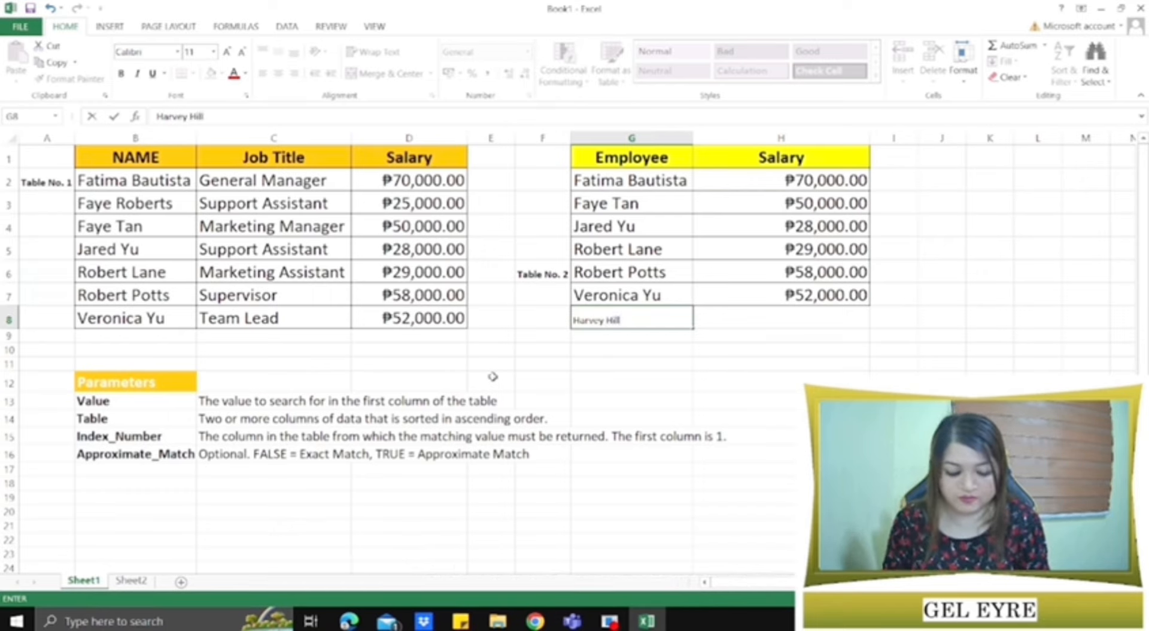
{"action": "key", "text": "ctrl+Return"}
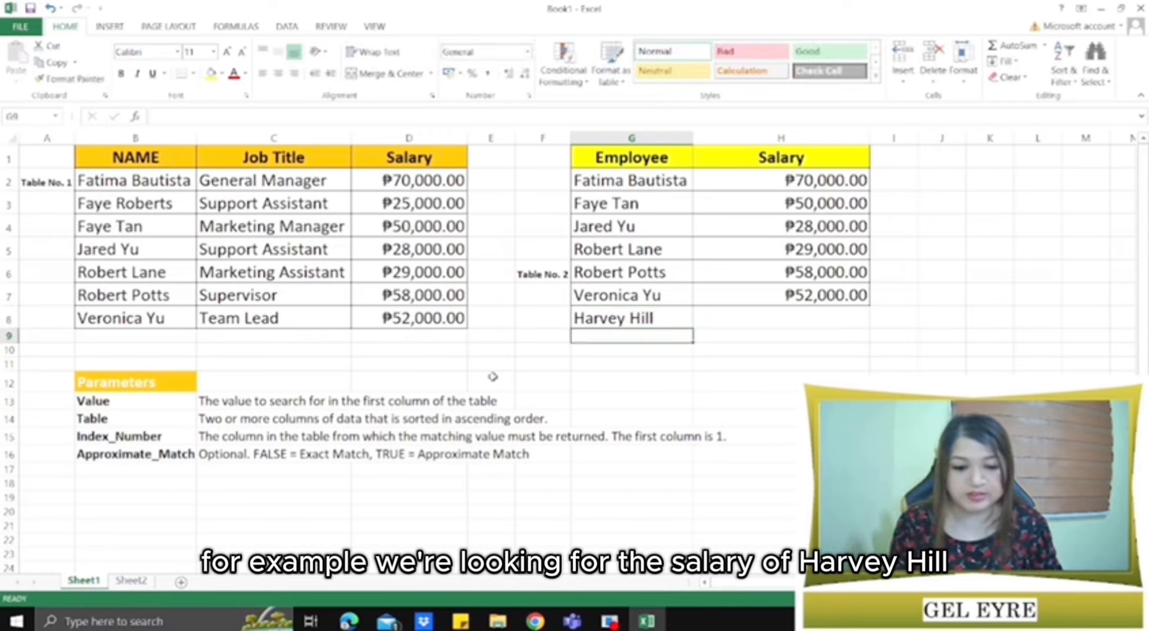
Step: Enter =VLOOKUP(G8,B1:D8,3,0) in H8 to look up the added employee's salary in Table No. 1
{"action": "left_click", "coordinate": [744, 313]}
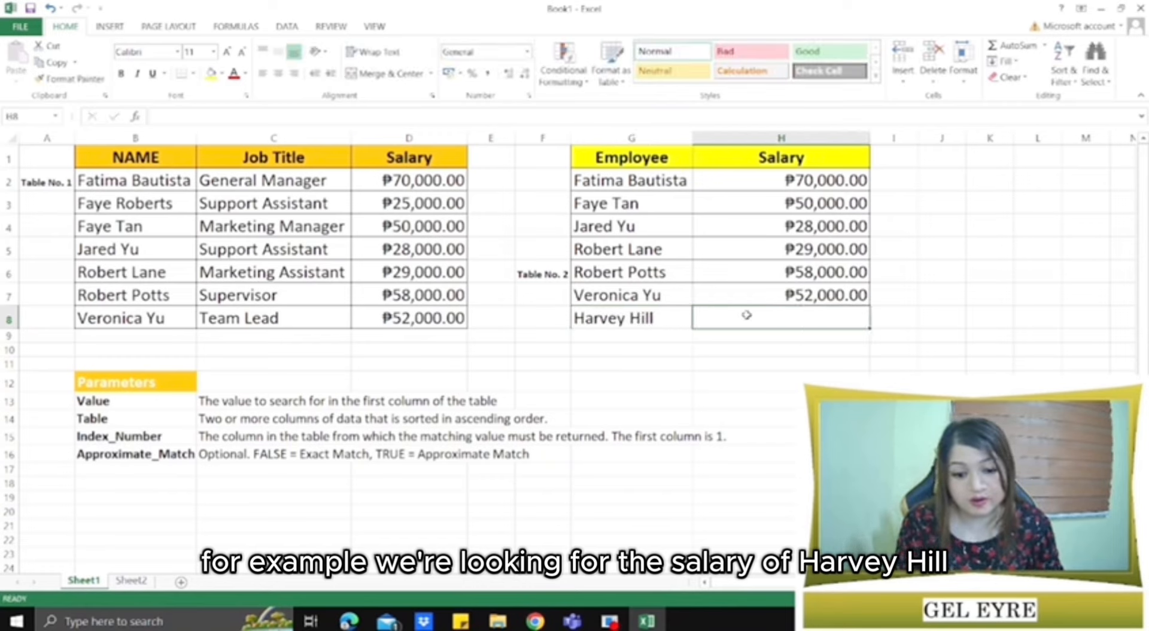
{"action": "double_click", "coordinate": [779, 317]}
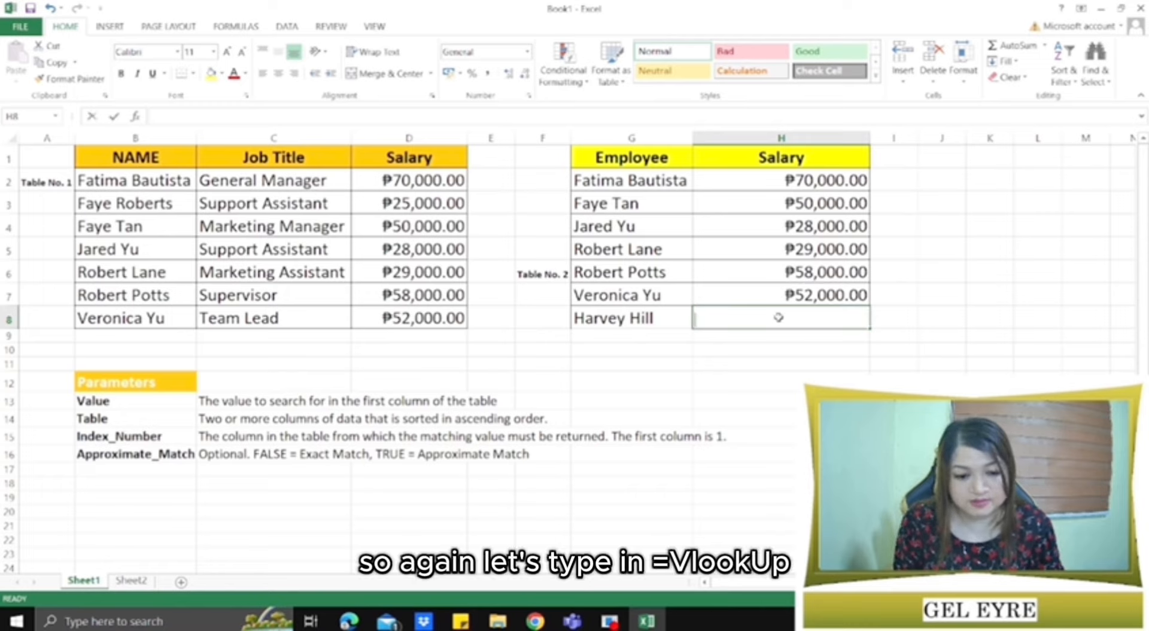
{"action": "type", "text": "=vl"}
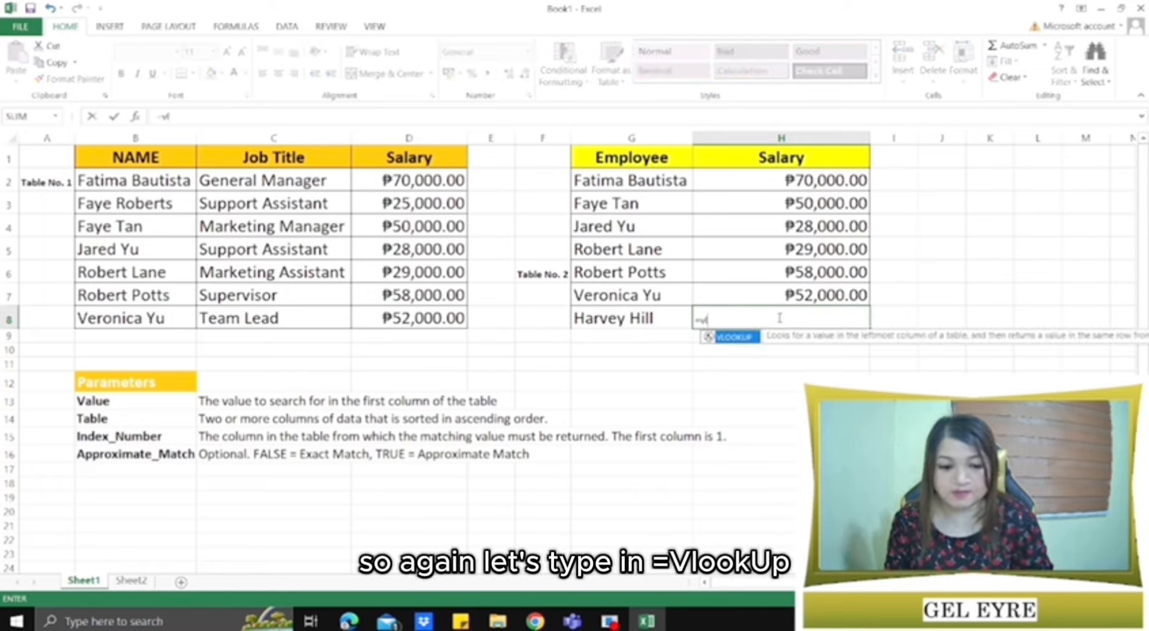
{"action": "double_click", "coordinate": [731, 337]}
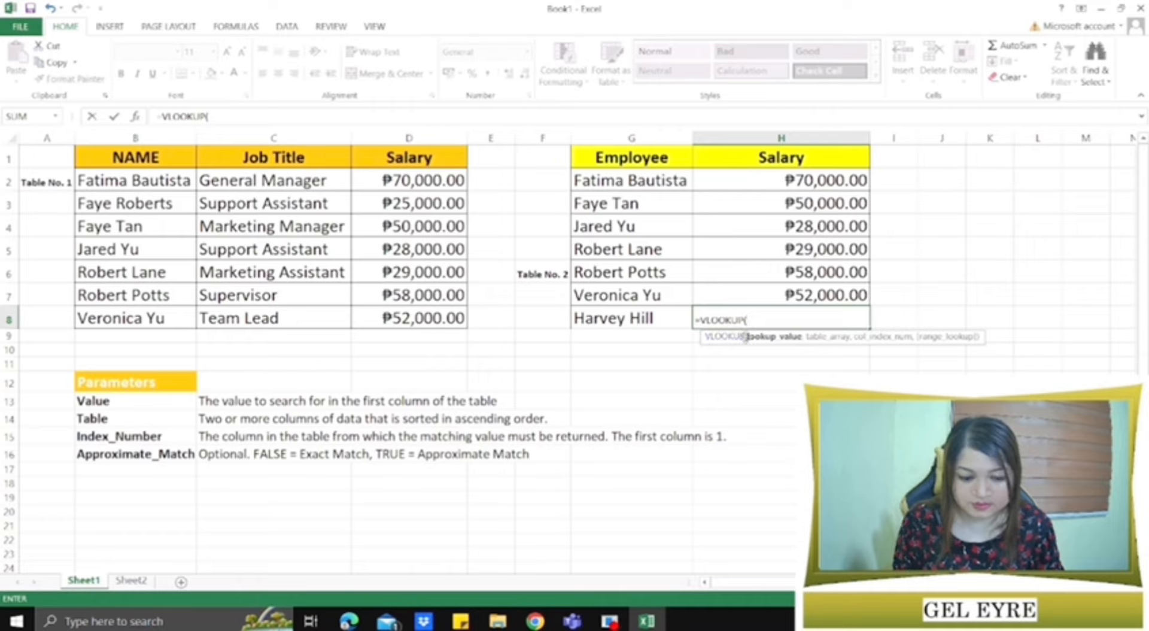
{"action": "left_click", "coordinate": [651, 314]}
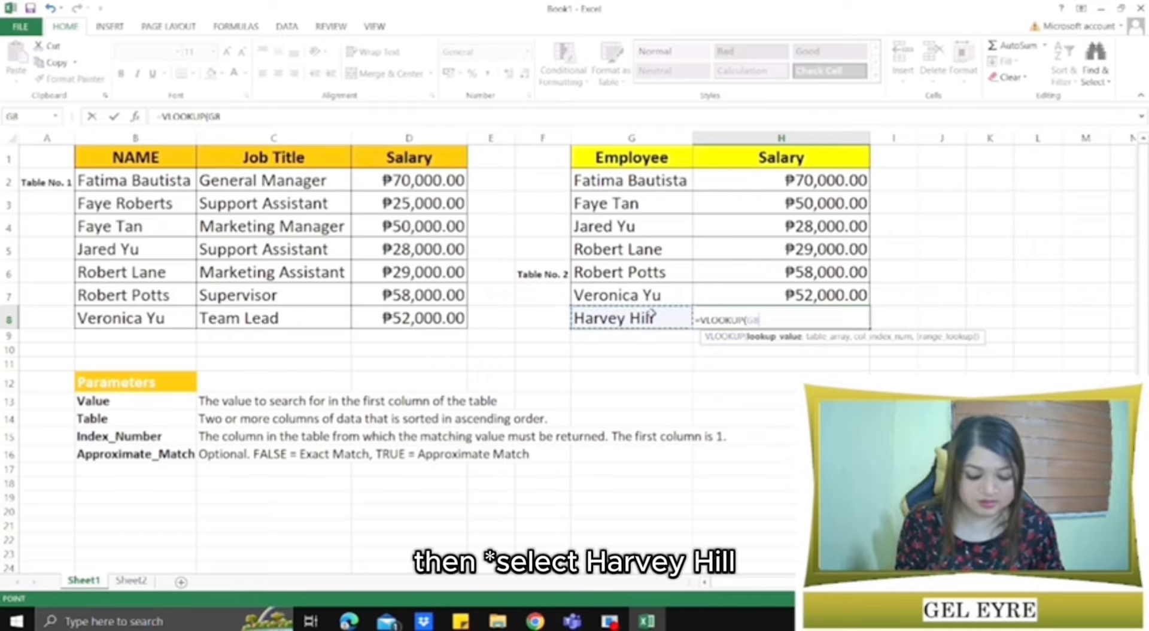
{"action": "type", "text": ","}
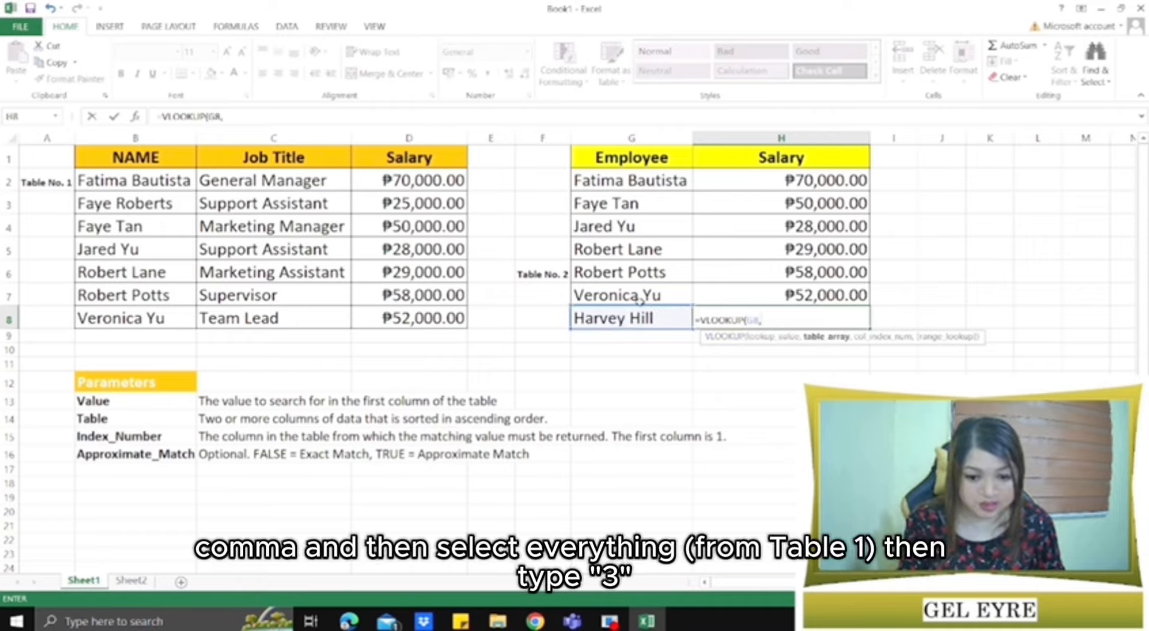
{"action": "mouse_move", "coordinate": [157, 158]}
{"action": "left_mouse_down"}
{"action": "mouse_move", "coordinate": [317, 183]}
{"action": "mouse_move", "coordinate": [421, 318]}
{"action": "left_mouse_up"}
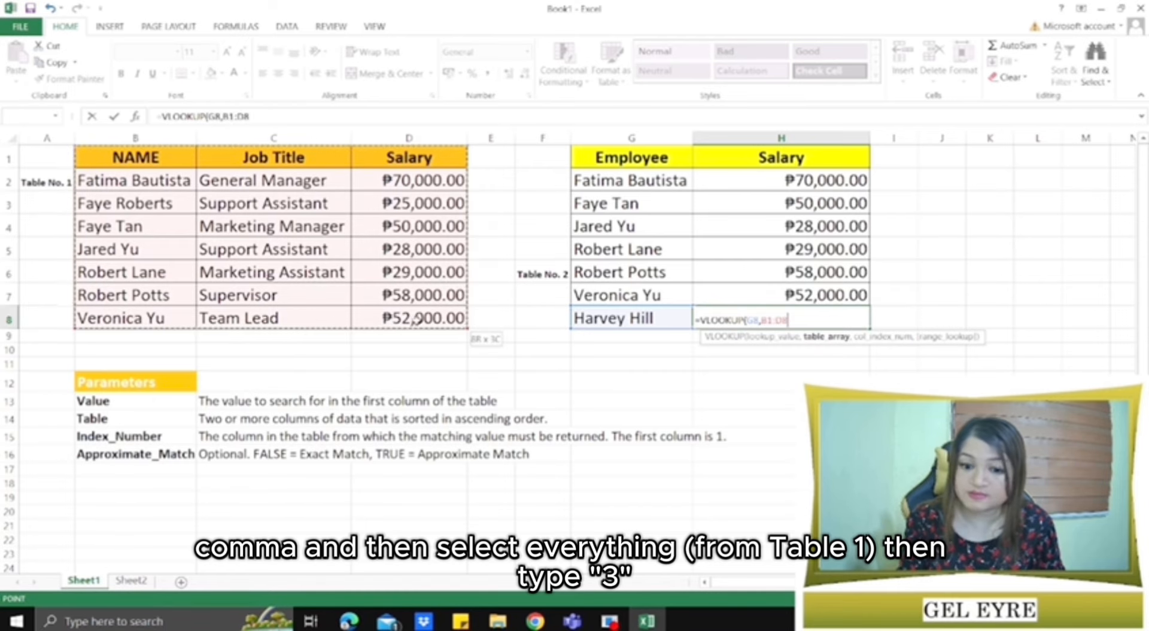
{"action": "type", "text": ",3,"}
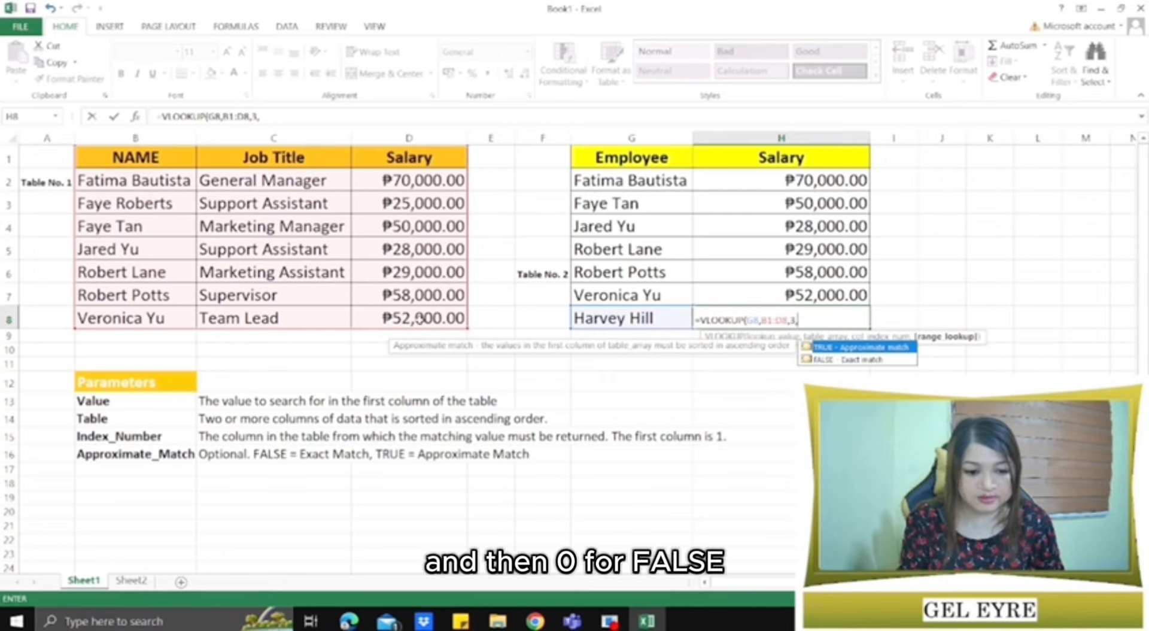
{"action": "type", "text": "0"}
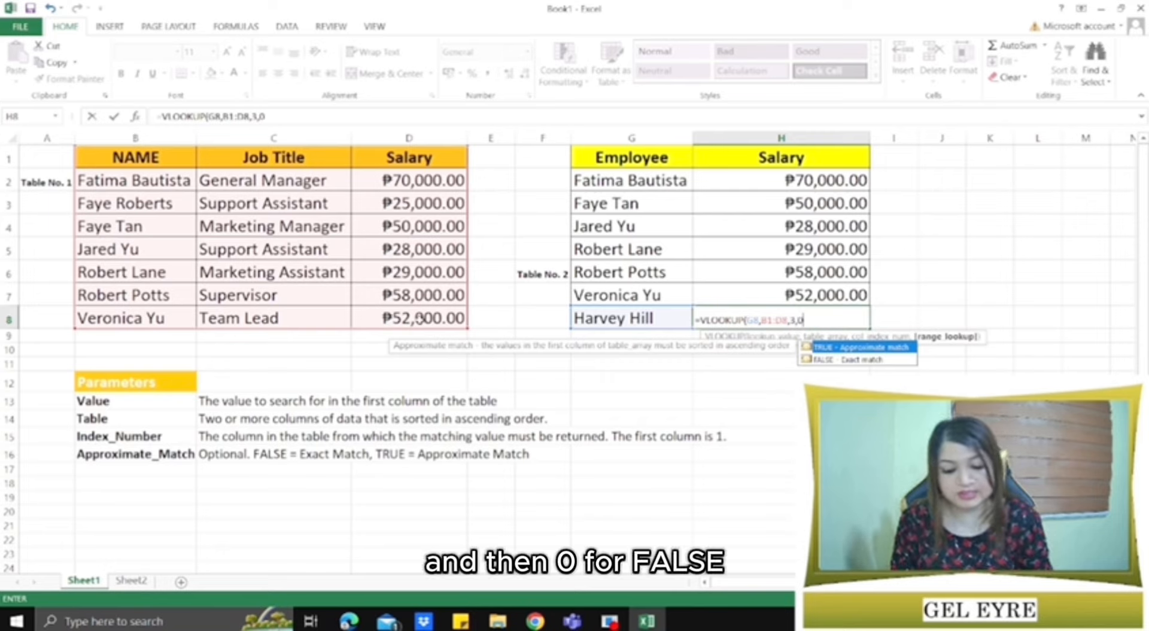
{"action": "type", "text": ")"}
{"action": "key", "text": "Return"}
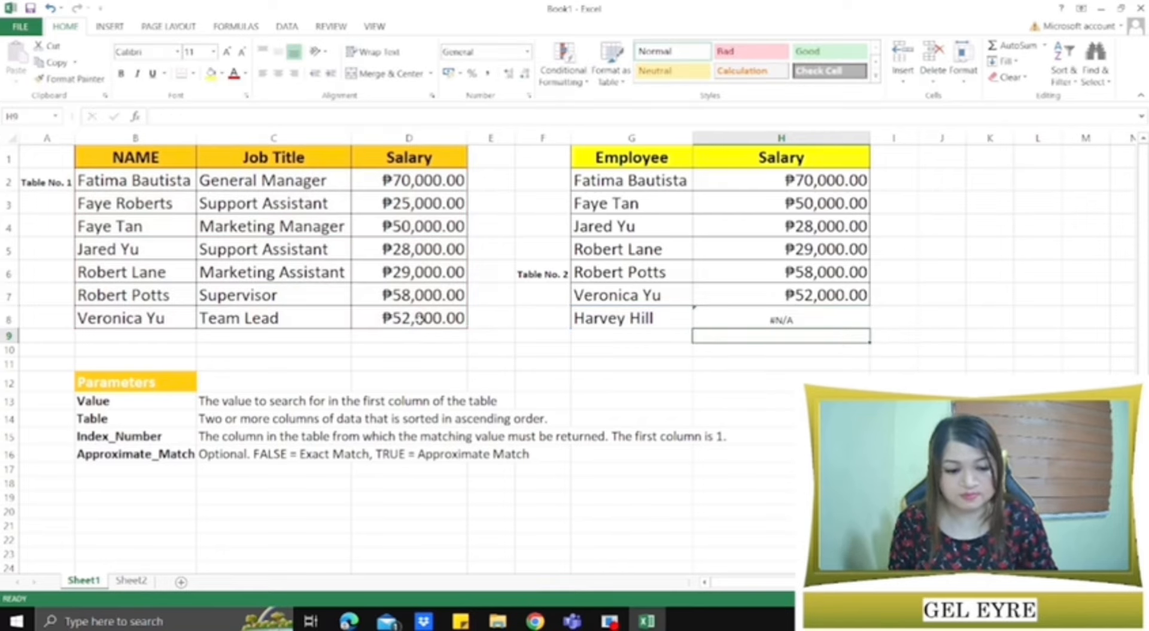
Step: Examine the lookup result in H8 against the employee name in G8 and the names listed in Table No. 1
{"action": "left_click", "coordinate": [747, 316]}
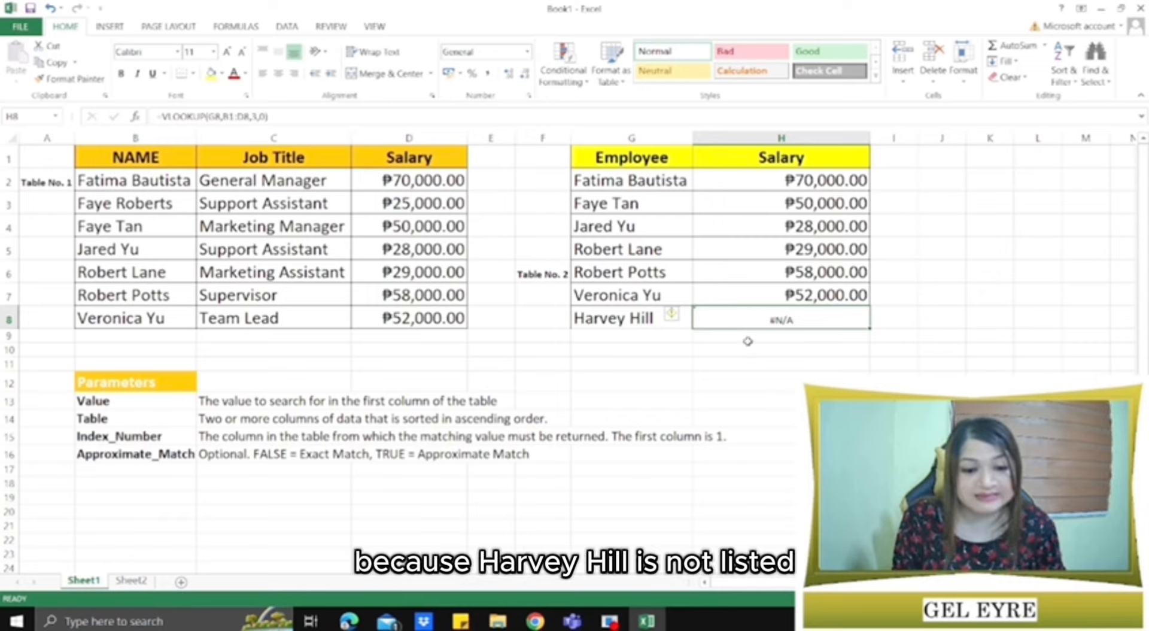
{"action": "left_click", "coordinate": [630, 323]}
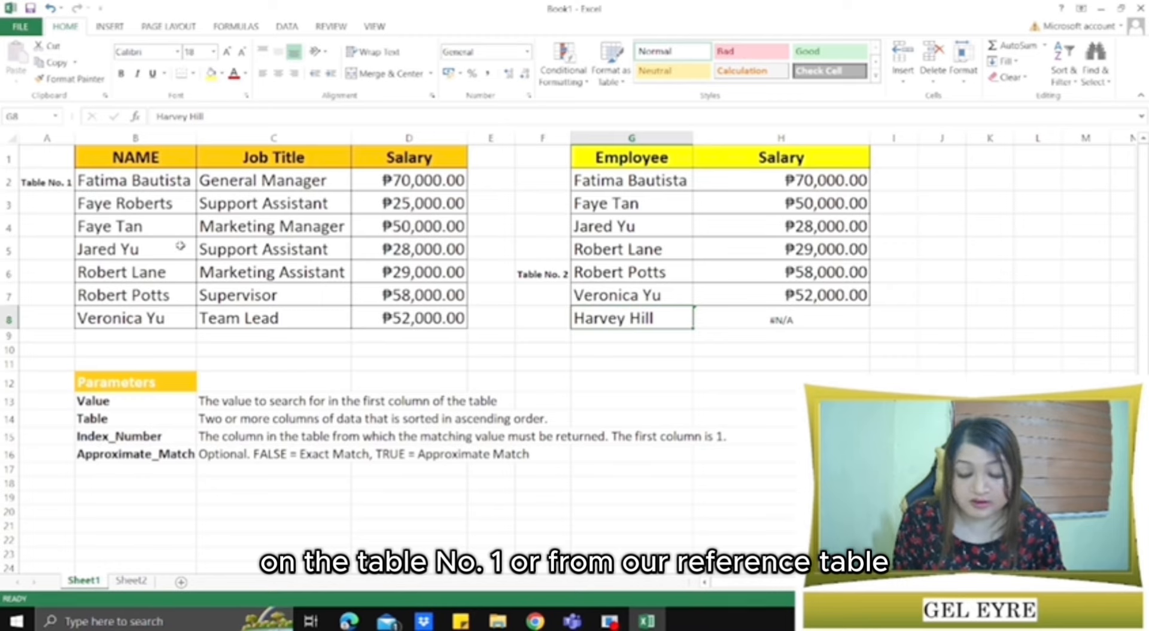
{"action": "left_click", "coordinate": [803, 323]}
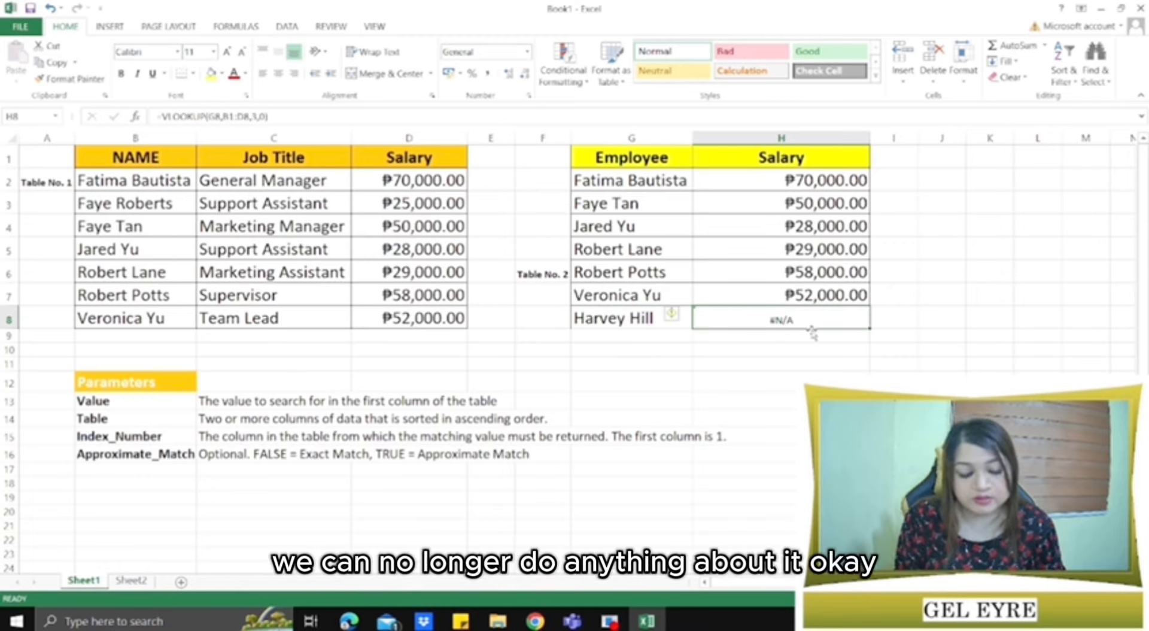
{"action": "left_click", "coordinate": [711, 348]}
{"action": "left_click", "coordinate": [713, 320]}
{"action": "left_click", "coordinate": [636, 319]}
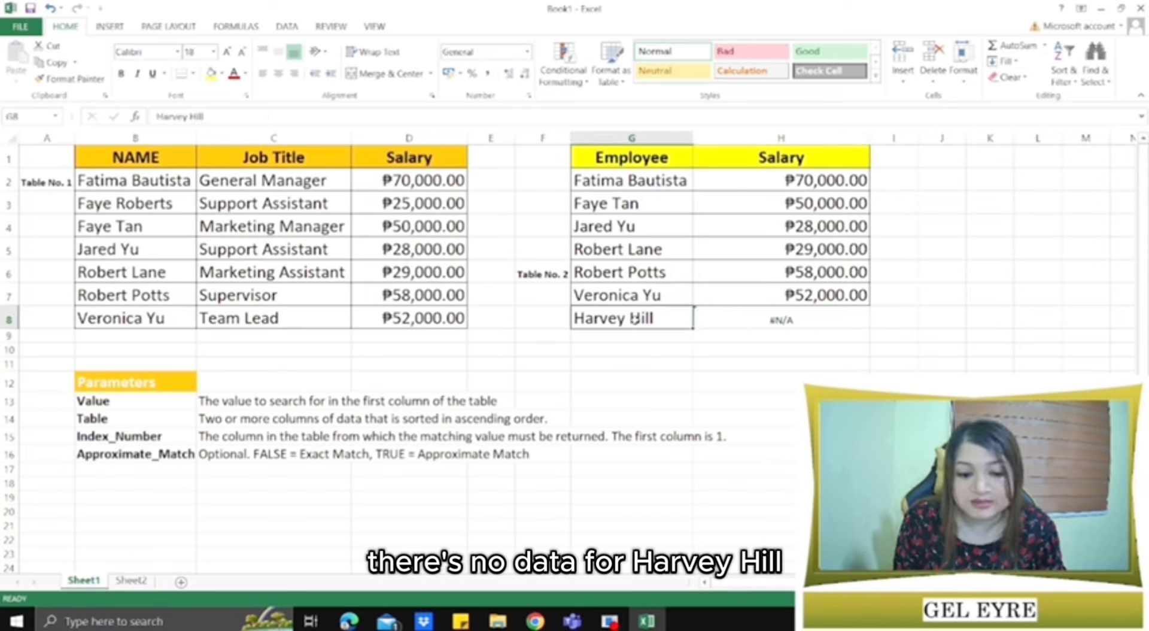
{"action": "left_click", "coordinate": [758, 319]}
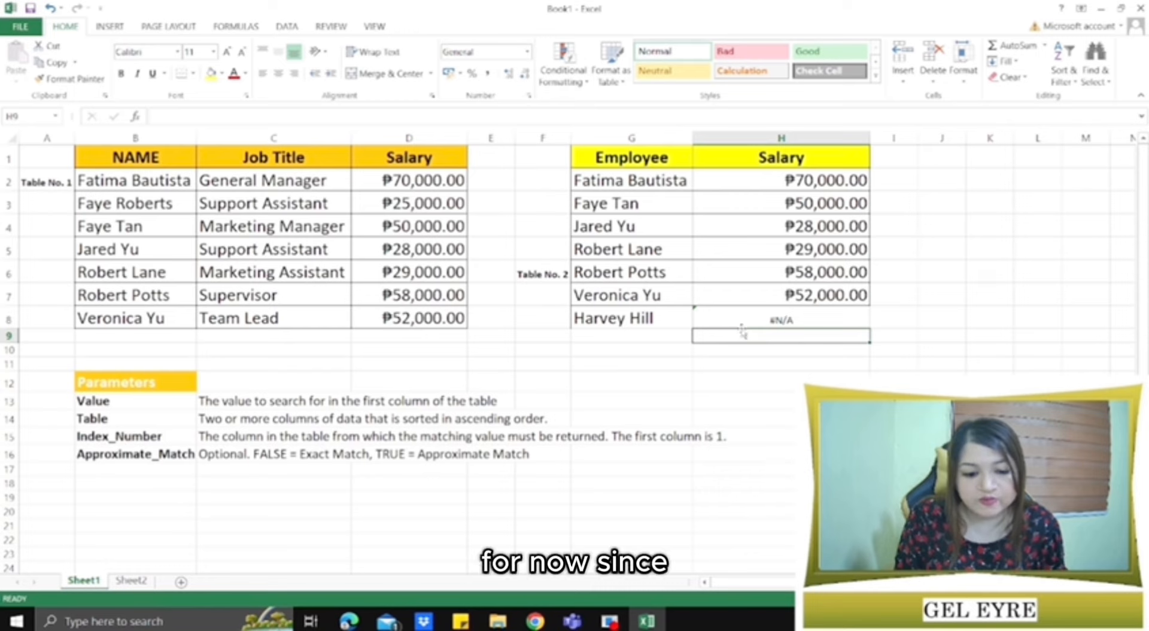
{"action": "left_click", "coordinate": [683, 316]}
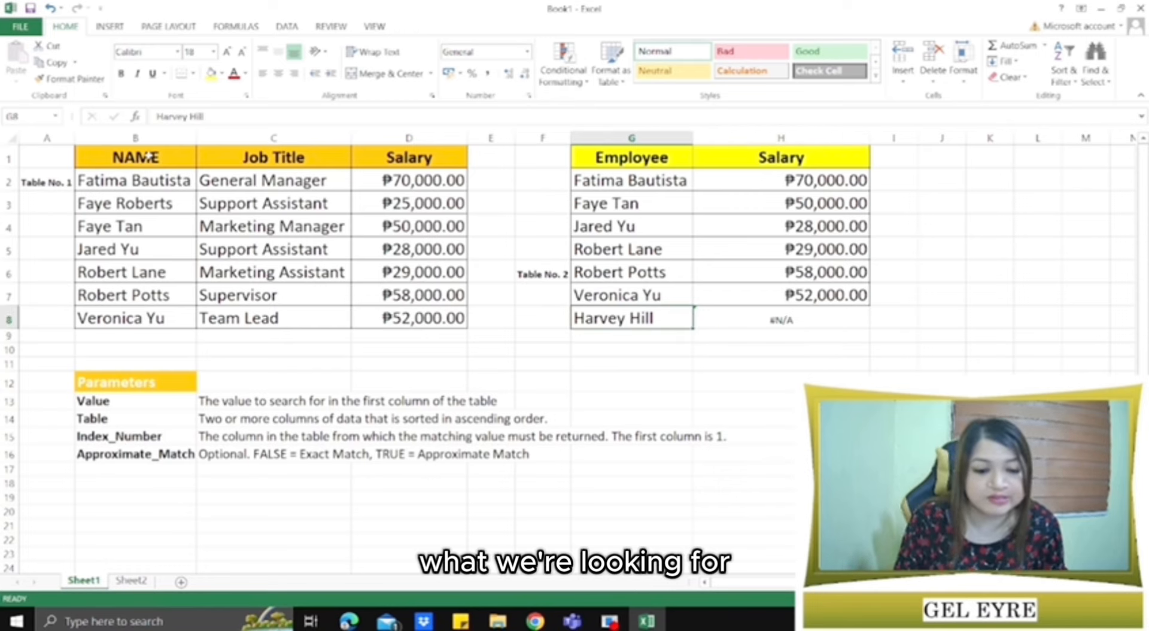
{"action": "left_click_drag", "start_coordinate": [171, 154], "coordinate": [478, 322]}
{"action": "left_click", "coordinate": [477, 321]}
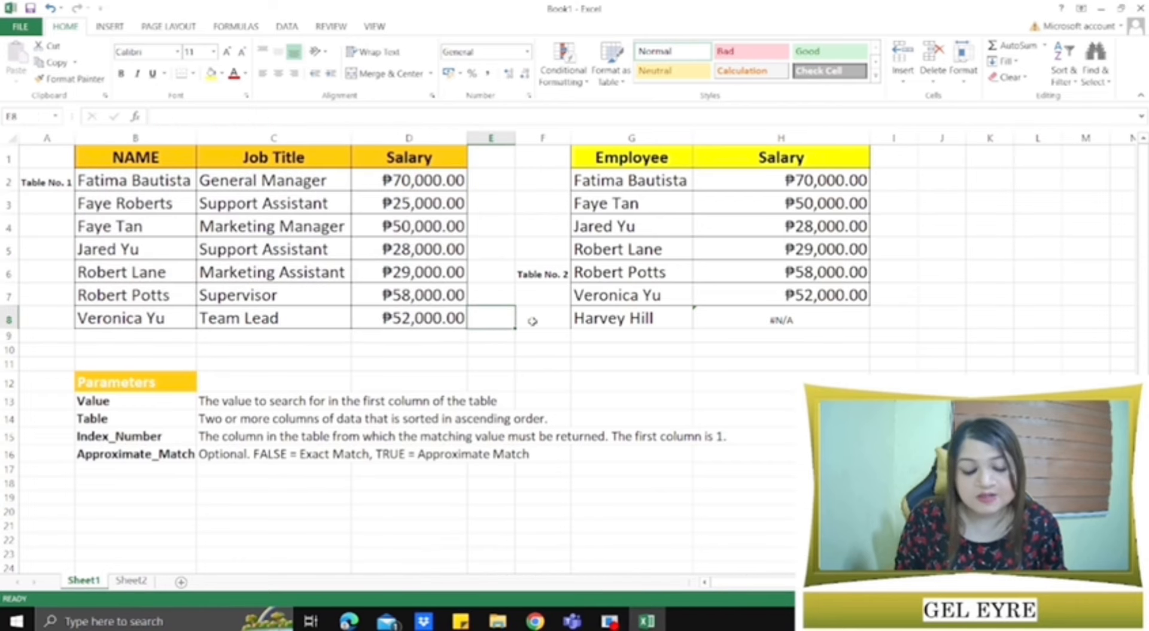
{"action": "left_click", "coordinate": [774, 319]}
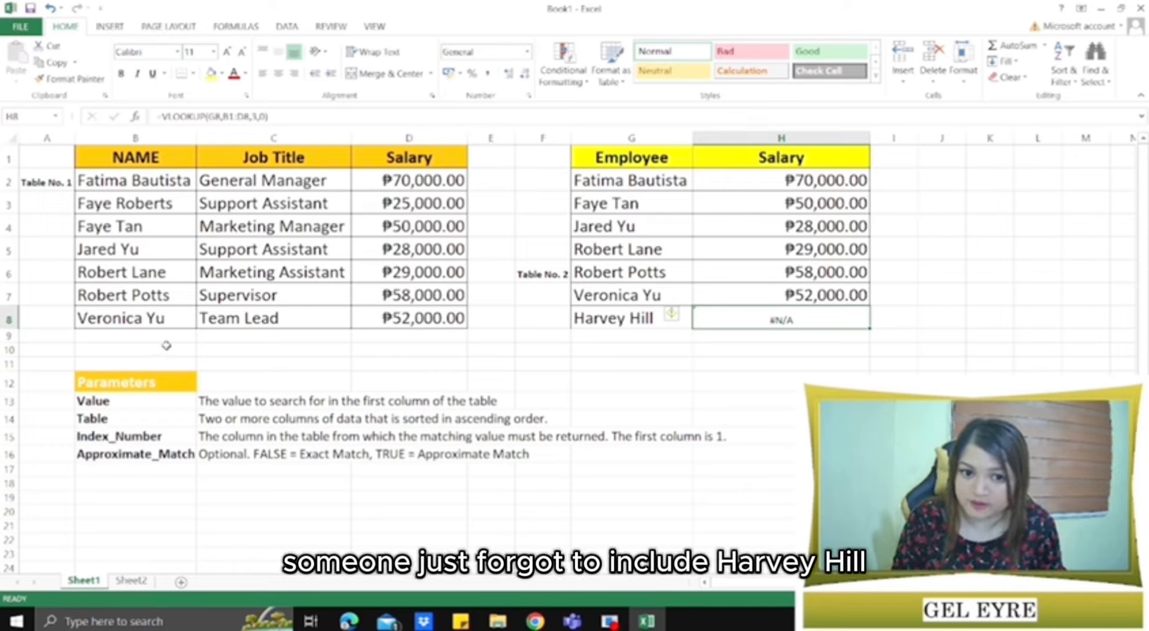
Step: Add the missing employee to row 9 of Table No. 1 with the full name, job title Office Assistant and salary 24000
{"action": "left_click", "coordinate": [146, 337]}
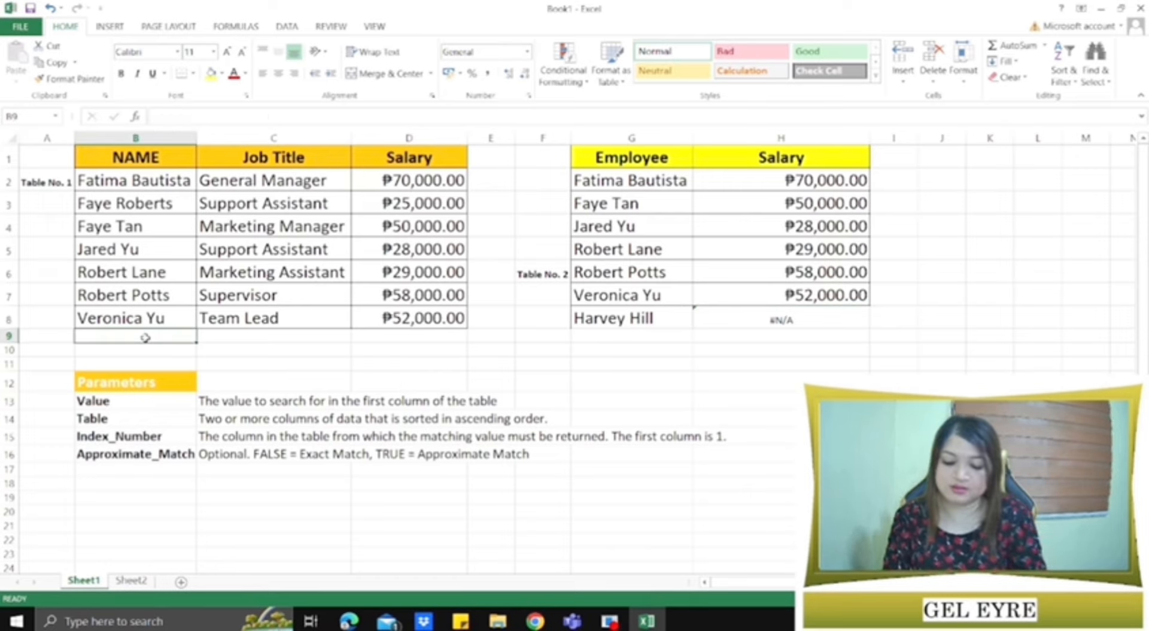
{"action": "type", "text": "H"}
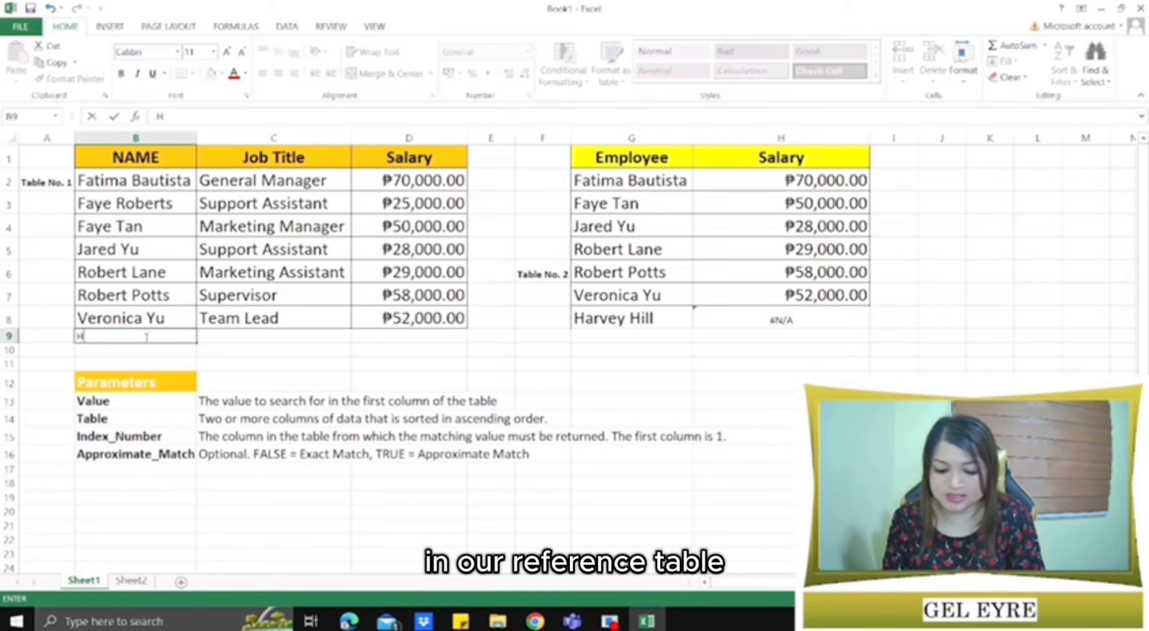
{"action": "type", "text": "arvey Hill"}
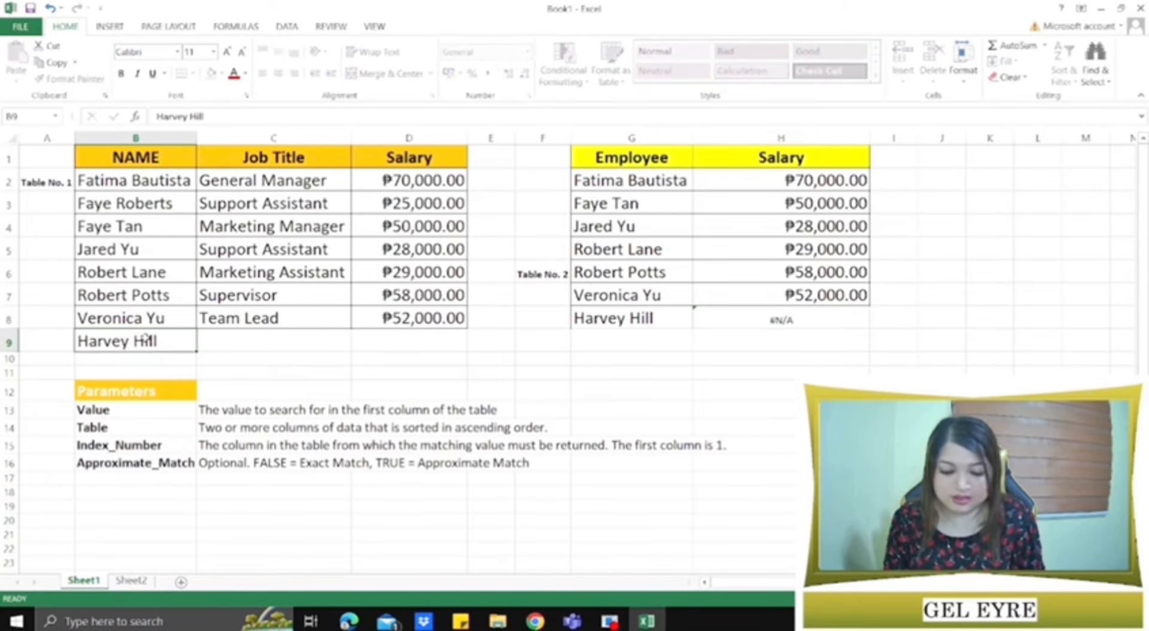
{"action": "key", "text": "Tab"}
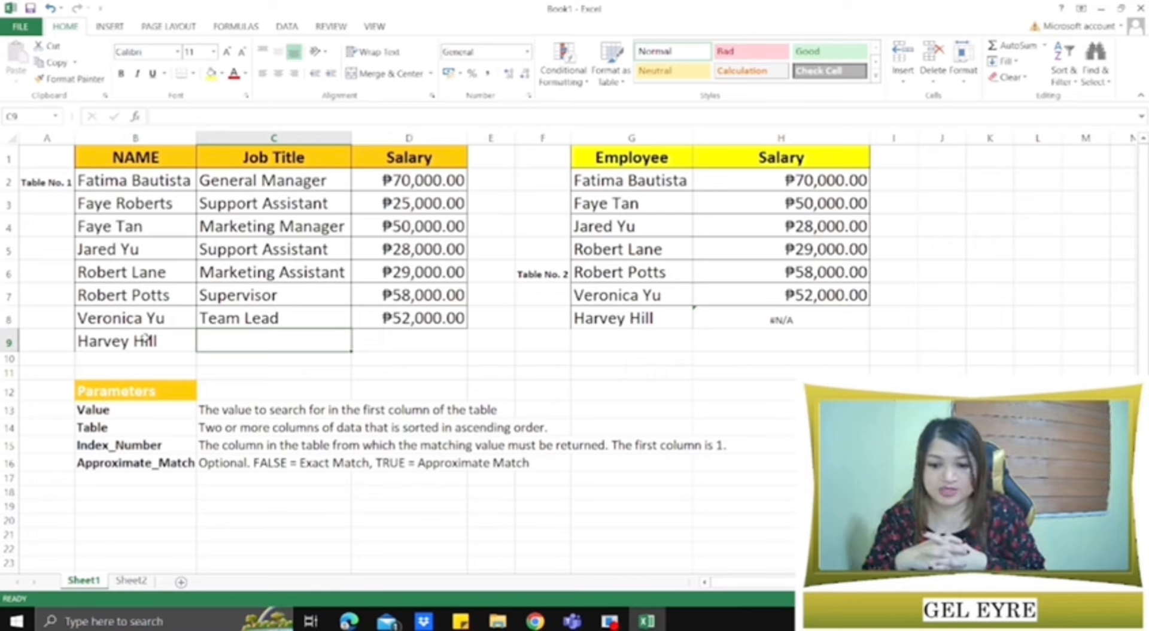
{"action": "type", "text": "Office Assistant"}
{"action": "key", "text": "Tab"}
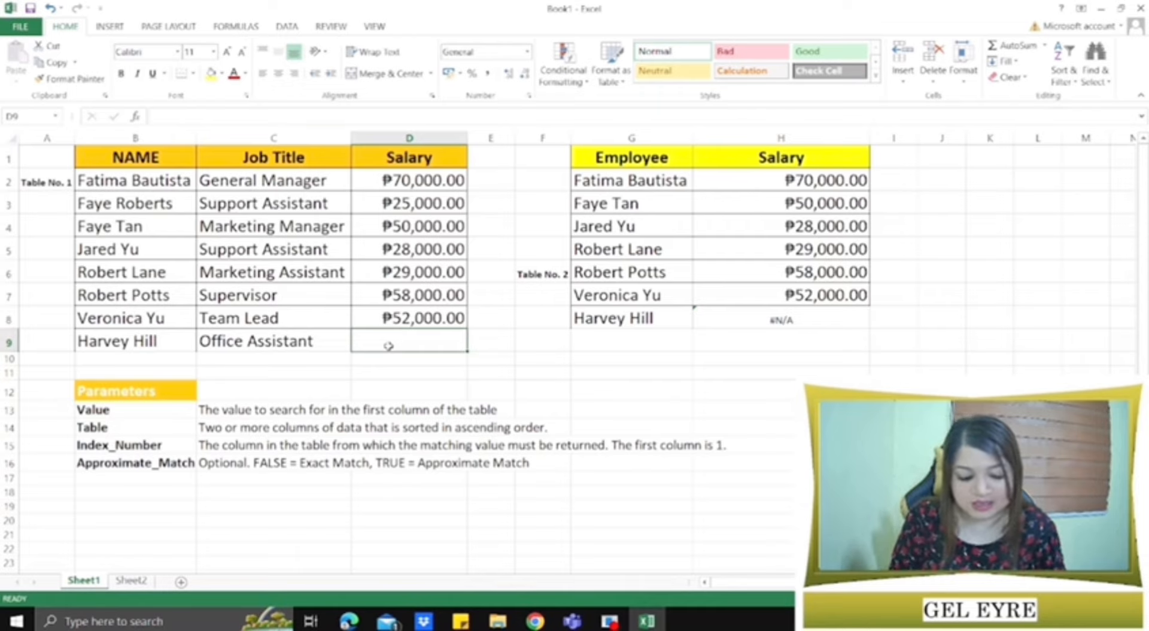
{"action": "type", "text": "24000"}
{"action": "key", "text": "Return"}
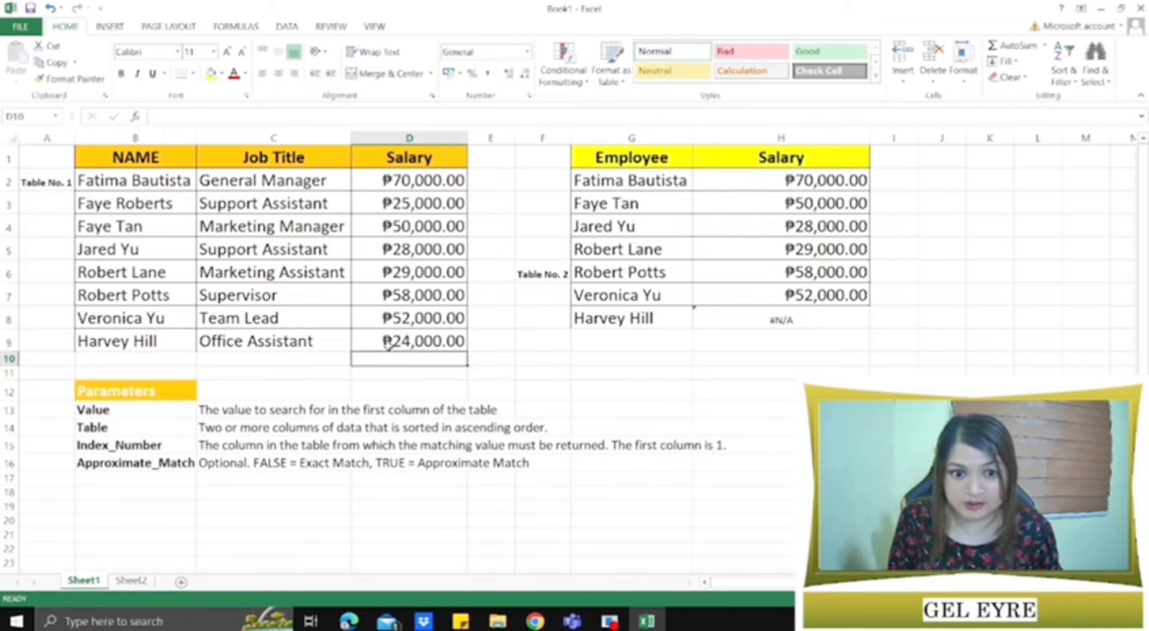
Step: Replace the table array in H8's VLOOKUP formula with B1:D9 to include the new row of Table No. 1
{"action": "left_click", "coordinate": [658, 336]}
{"action": "left_click", "coordinate": [744, 312]}
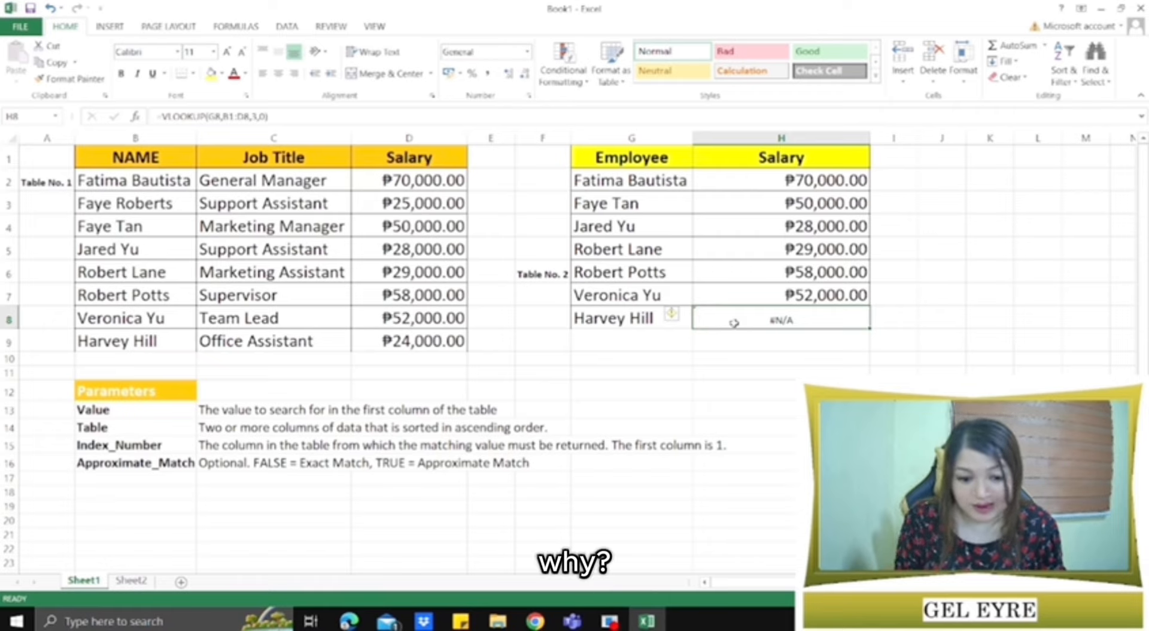
{"action": "double_click", "coordinate": [734, 322]}
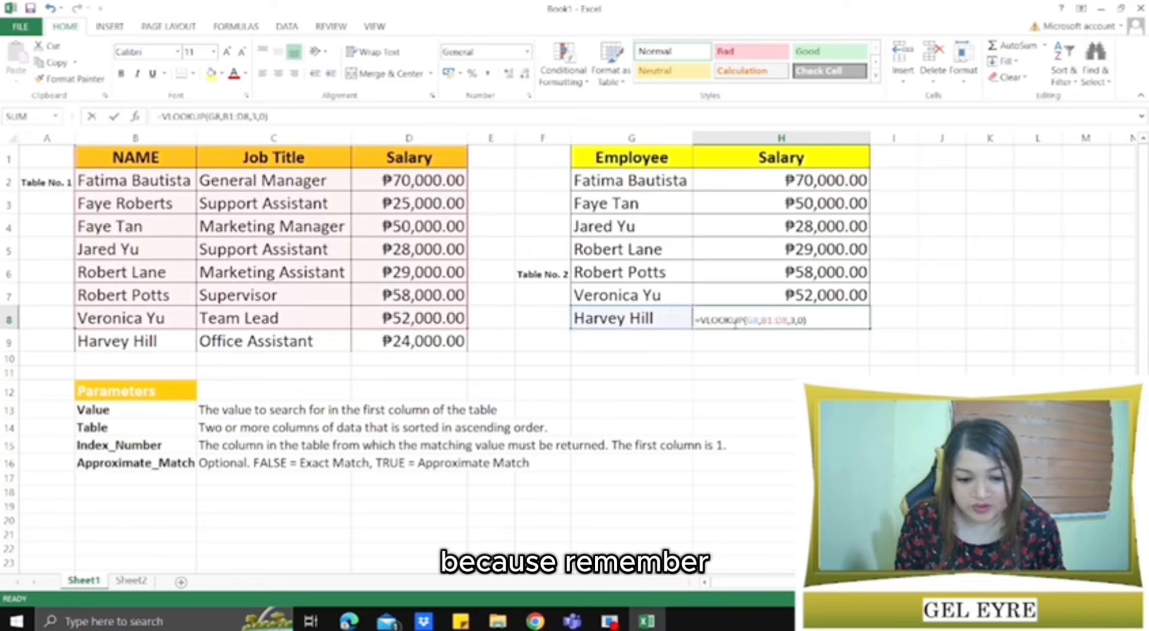
{"action": "left_click", "coordinate": [763, 319]}
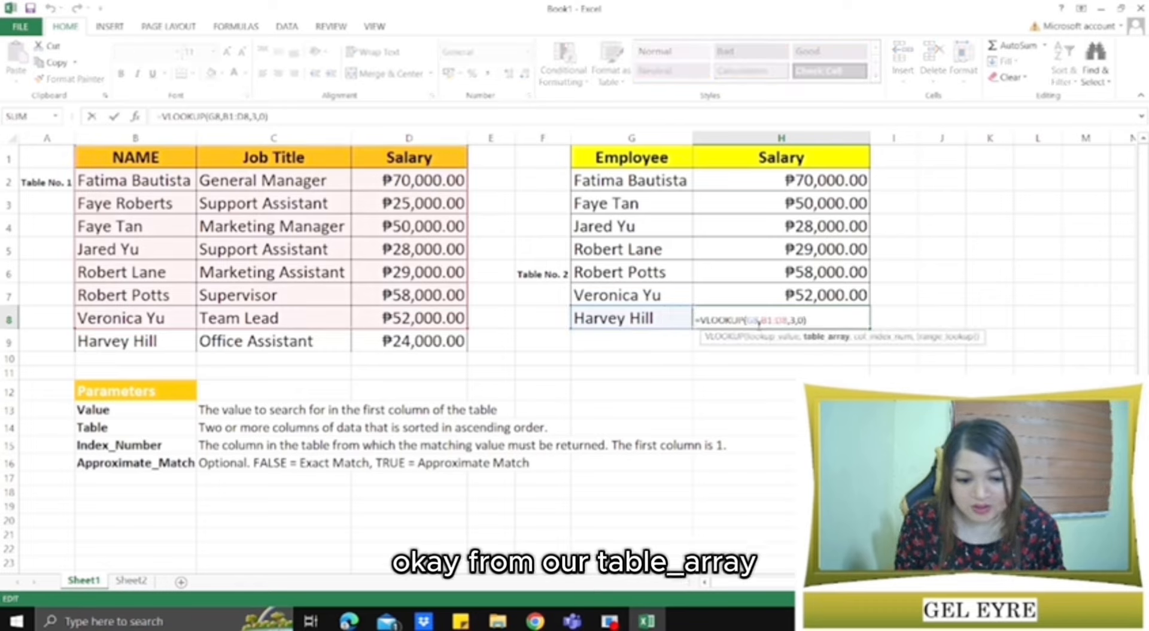
{"action": "left_click", "coordinate": [758, 319]}
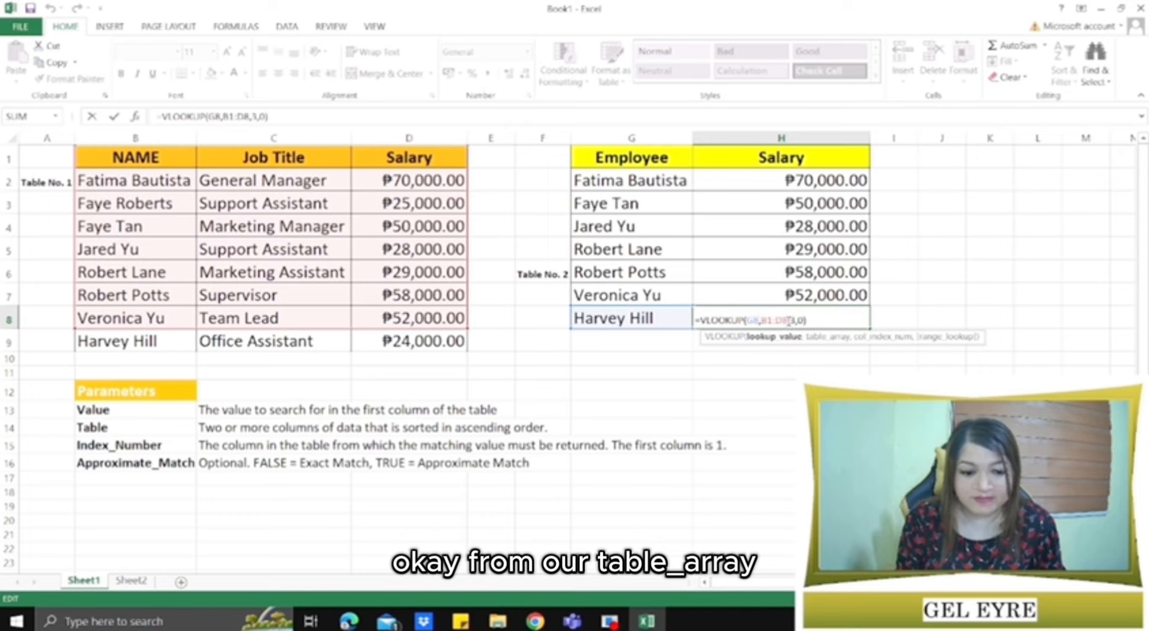
{"action": "left_click", "coordinate": [788, 319]}
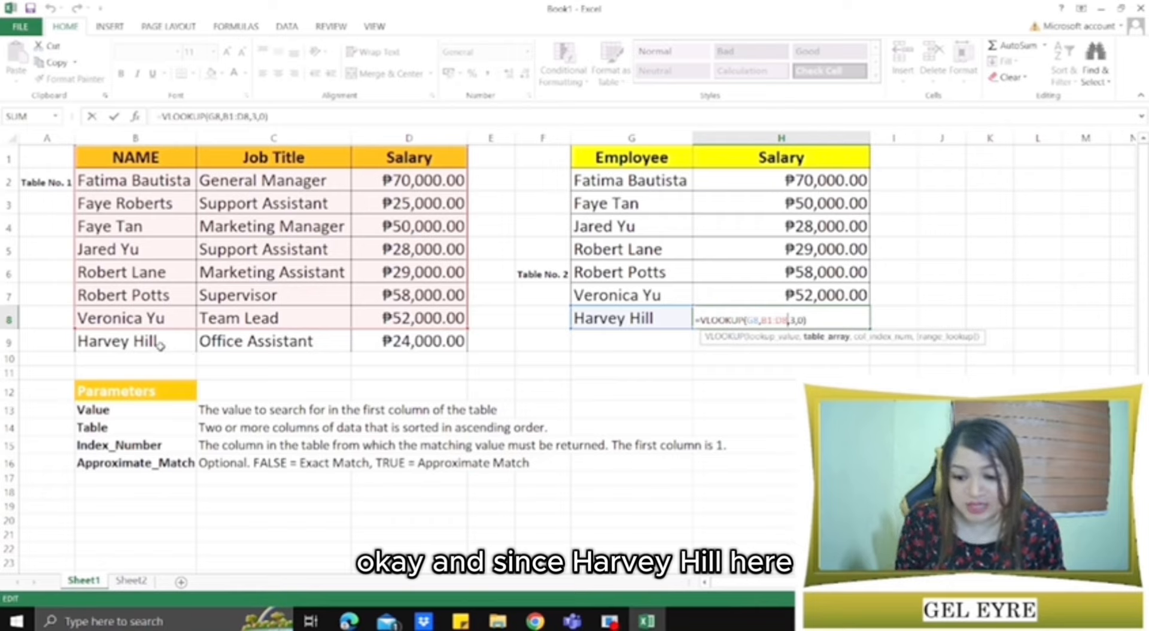
{"action": "double_click", "coordinate": [778, 320]}
{"action": "key", "text": "BackSpace"}
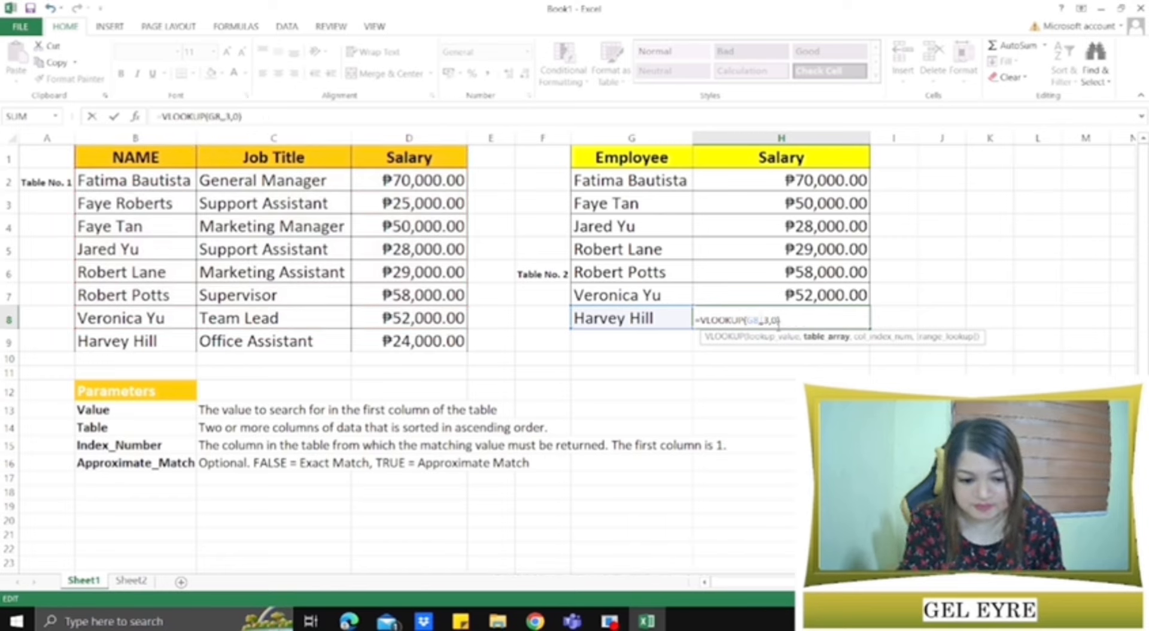
{"action": "left_click_drag", "start_coordinate": [145, 160], "coordinate": [393, 346]}
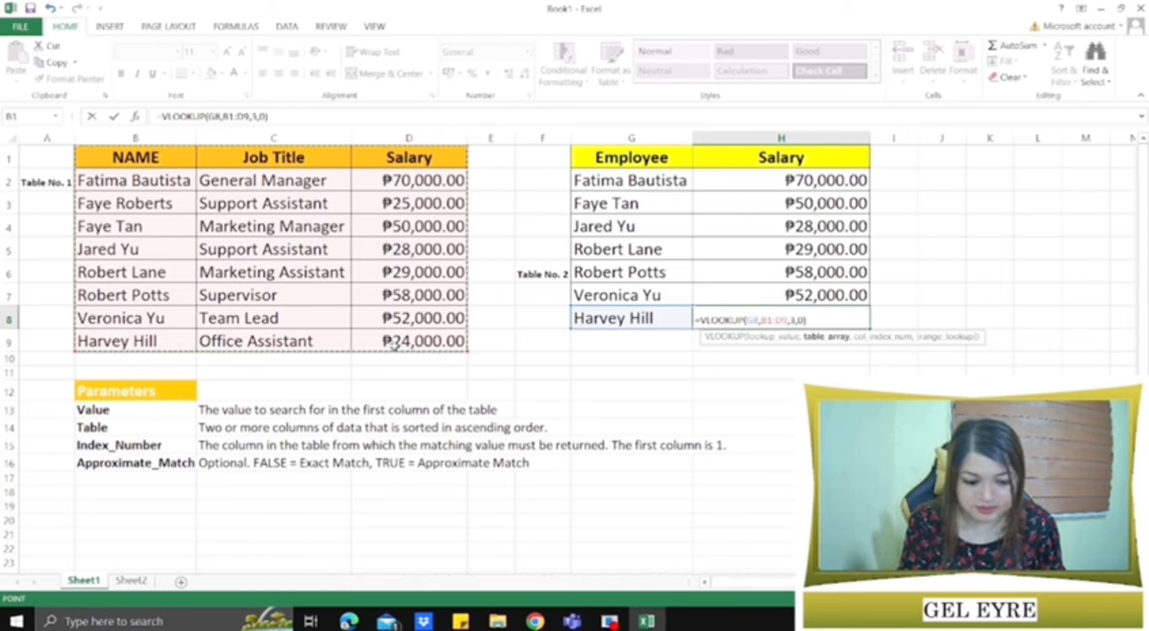
{"action": "key", "text": "Return"}
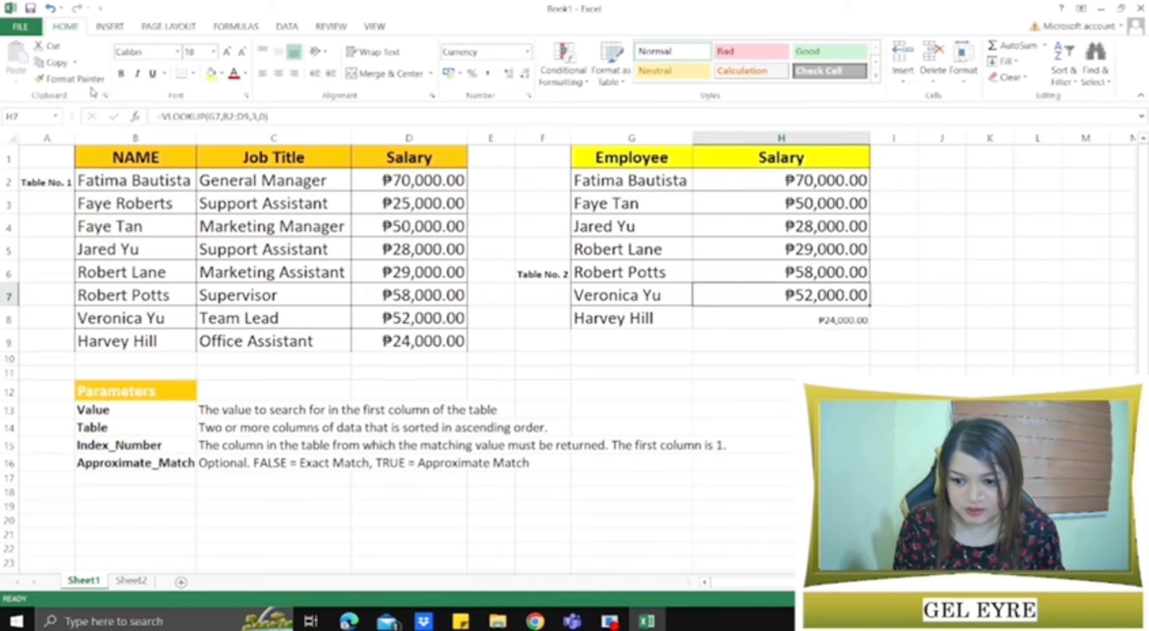
Step: Copy the cell formatting of H7 to the salary in H8 with Format Painter and check the formatted cell
{"action": "left_click", "coordinate": [69, 78]}
{"action": "left_click", "coordinate": [745, 318]}
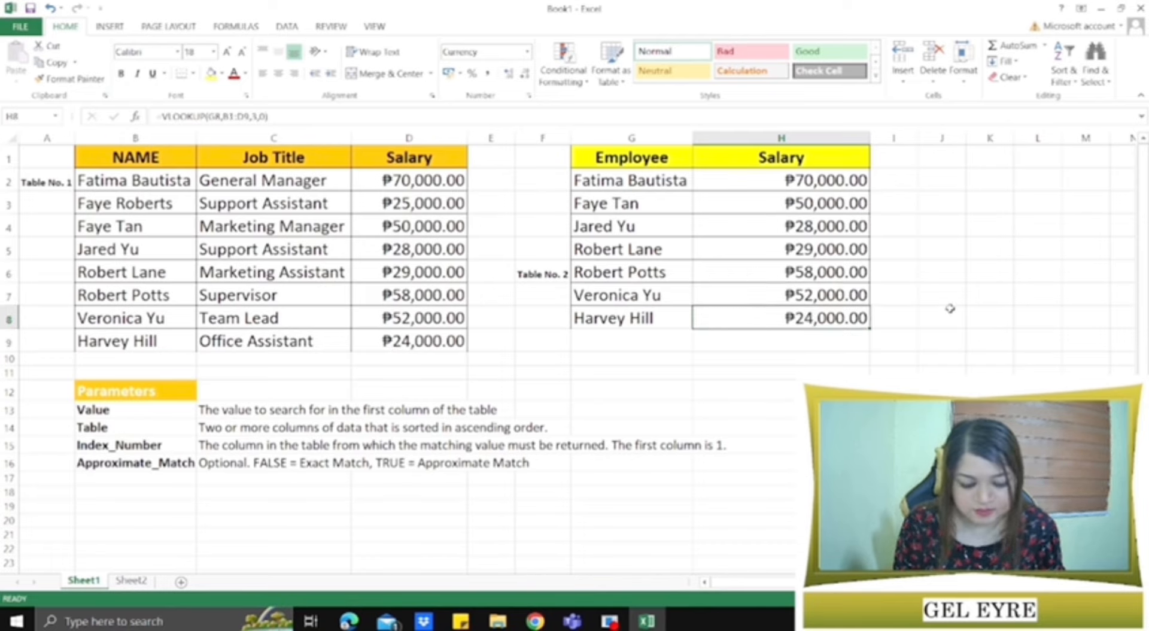
{"action": "left_click", "coordinate": [902, 286]}
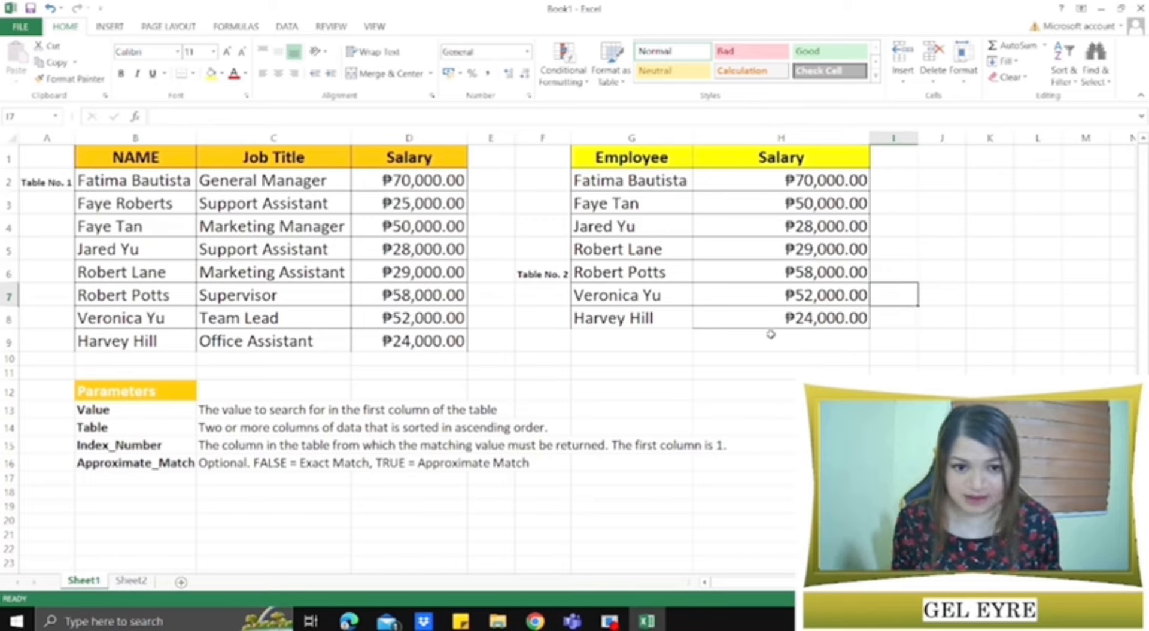
{"action": "left_click", "coordinate": [781, 314]}
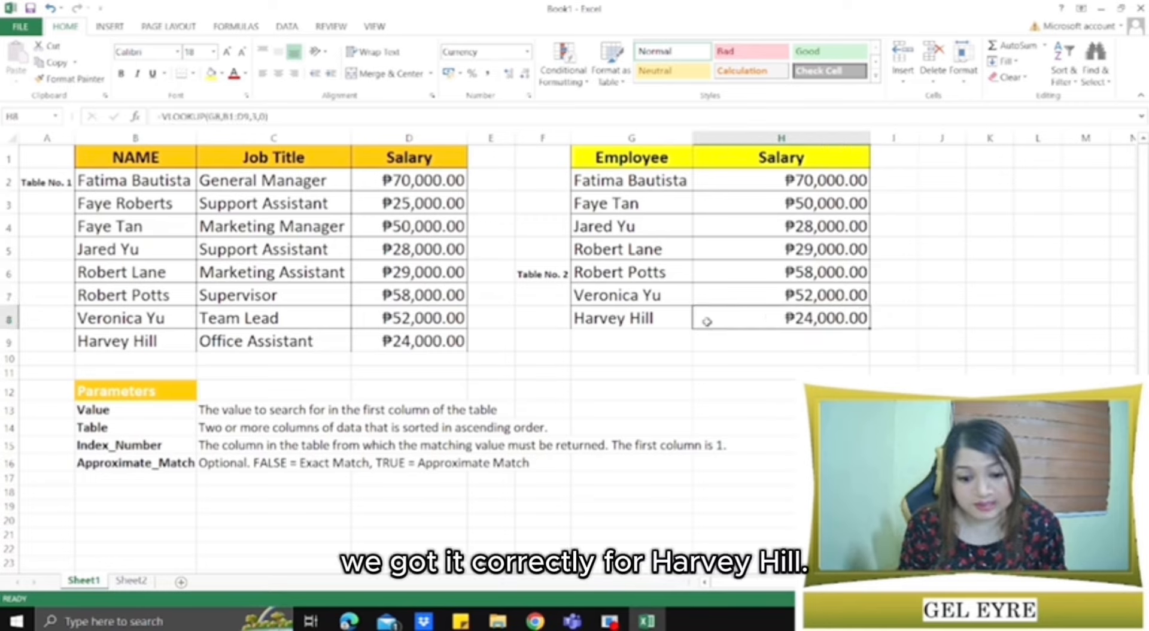
Step: Compare the salary in H8 with the job title and salary in row 9 of Table No. 1
{"action": "left_click", "coordinate": [251, 343]}
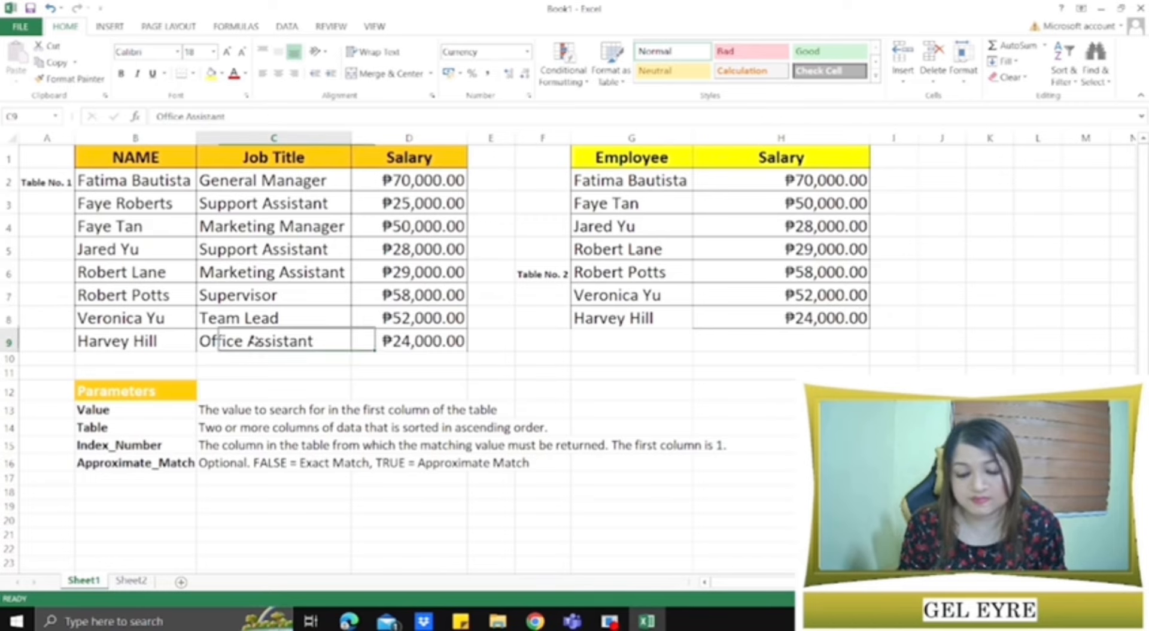
{"action": "left_click", "coordinate": [390, 340]}
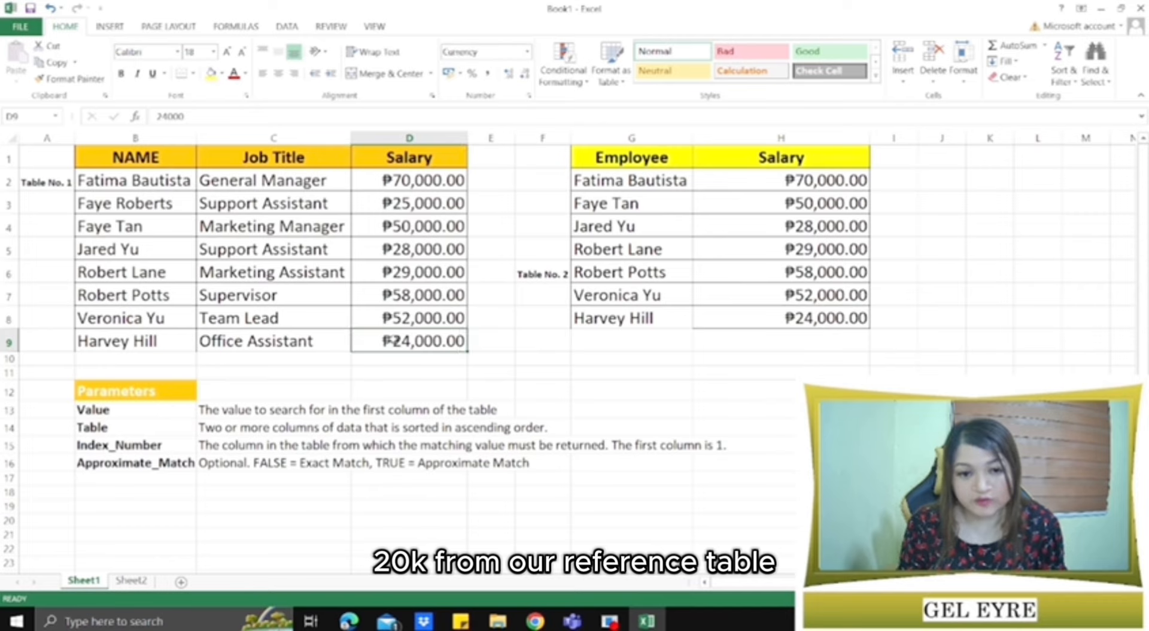
{"action": "left_click", "coordinate": [744, 323]}
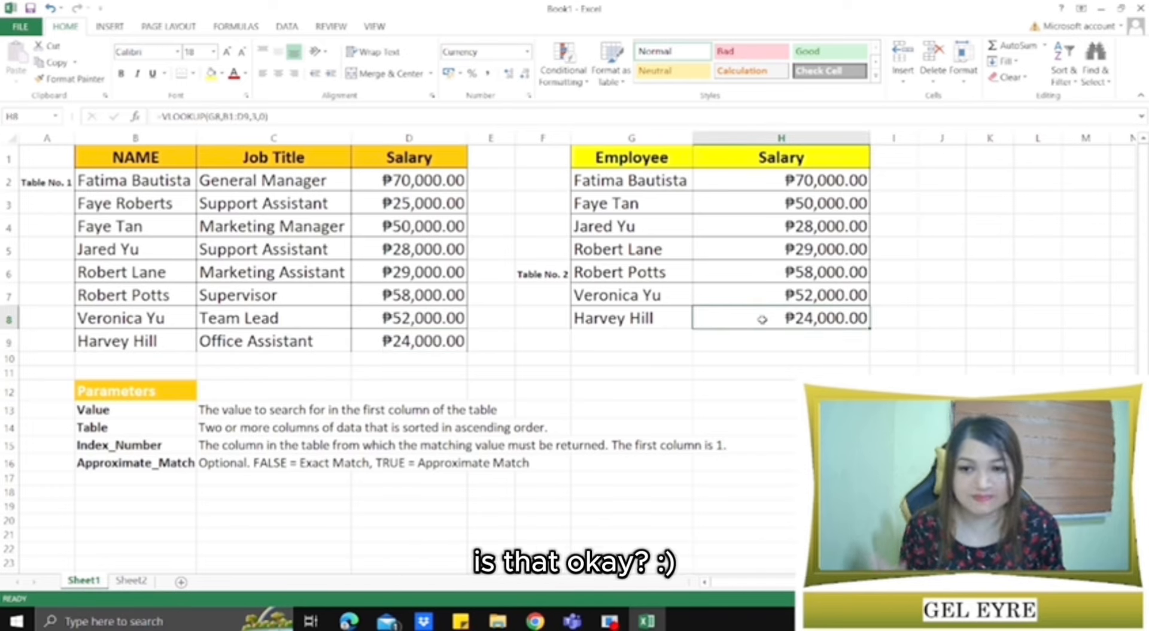
{"action": "left_click", "coordinate": [526, 357]}
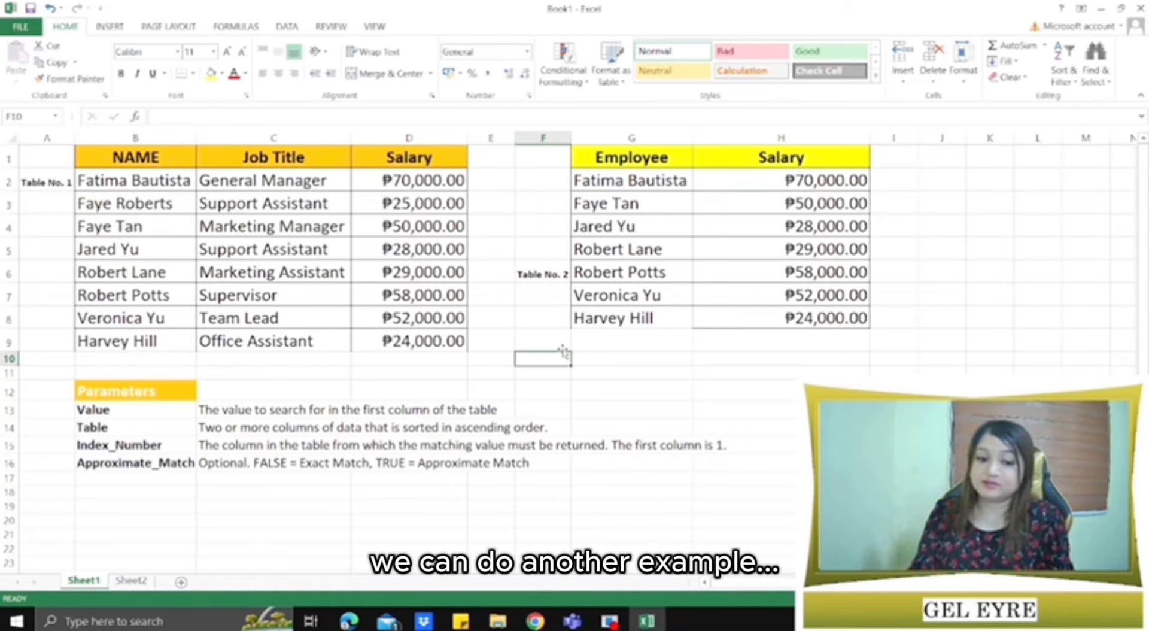
{"action": "left_click", "coordinate": [398, 372]}
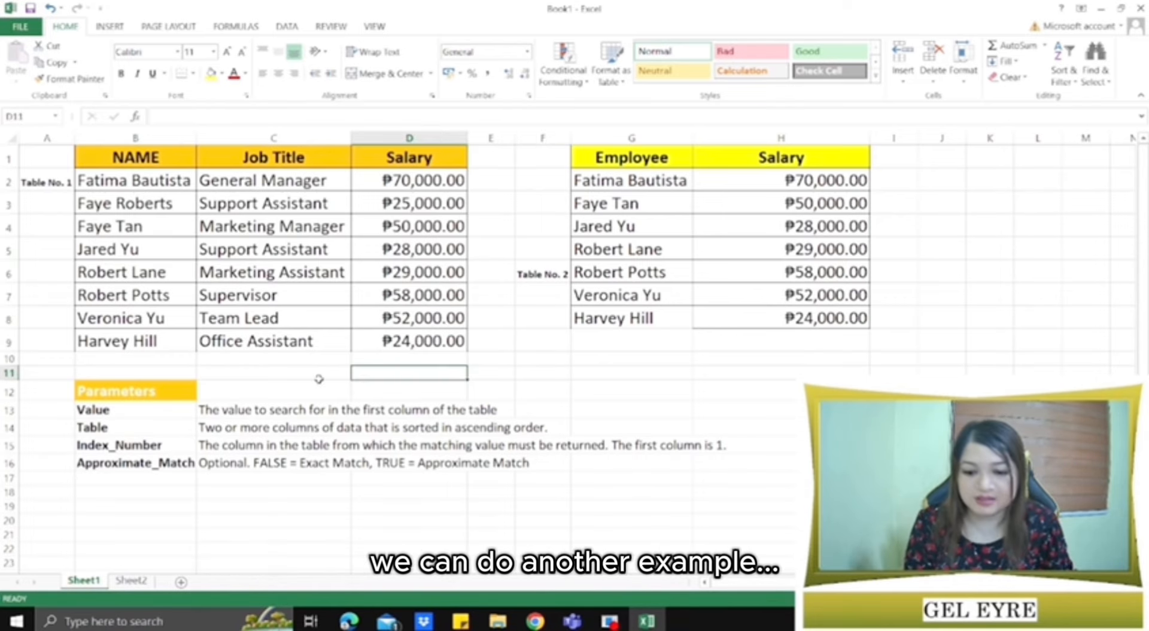
Step: Copy Table No. 1 (B1:D9) from Sheet1 into Sheet2, starting at cell B1
{"action": "left_click", "coordinate": [273, 387]}
{"action": "left_click_drag", "start_coordinate": [170, 159], "coordinate": [403, 340]}
{"action": "key", "text": "ctrl+c"}
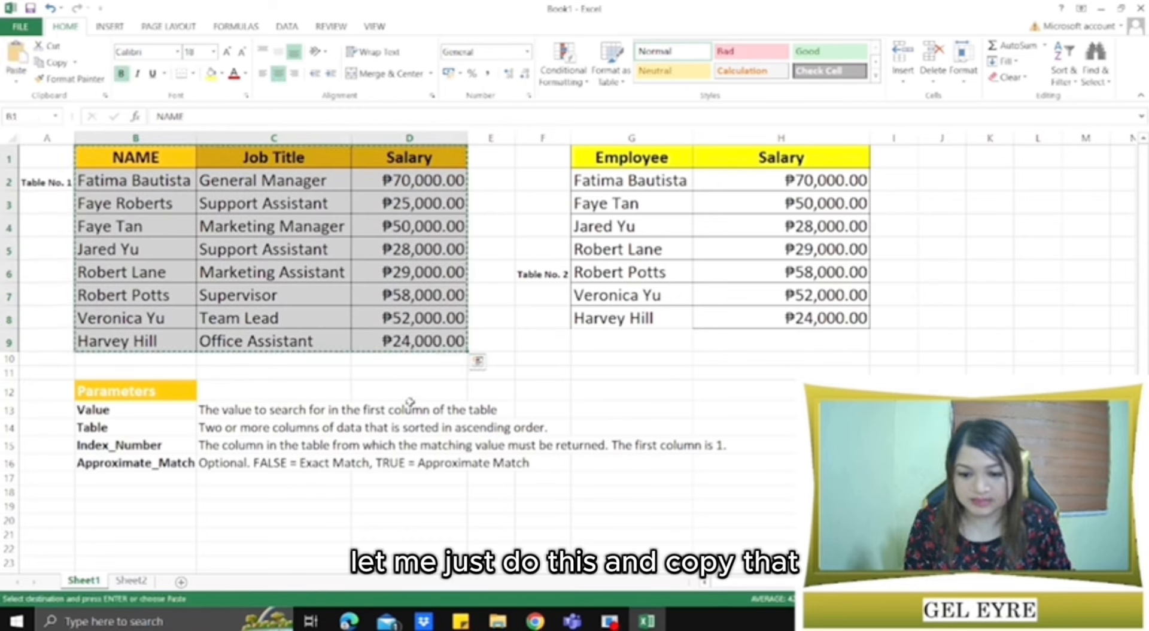
{"action": "left_click", "coordinate": [132, 579]}
{"action": "left_click", "coordinate": [94, 152]}
{"action": "key", "text": "ctrl+v"}
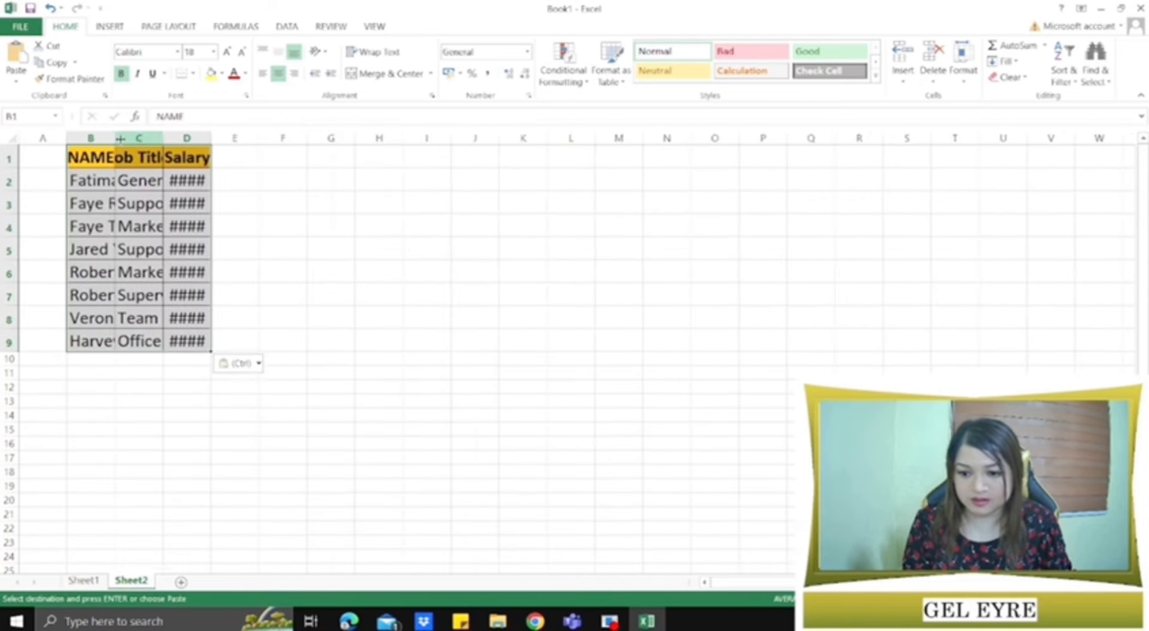
Step: Fit the widths of columns B, C and D on Sheet2 to their contents
{"action": "double_click", "coordinate": [115, 138]}
{"action": "double_click", "coordinate": [238, 138]}
{"action": "double_click", "coordinate": [392, 138]}
{"action": "left_click", "coordinate": [256, 397]}
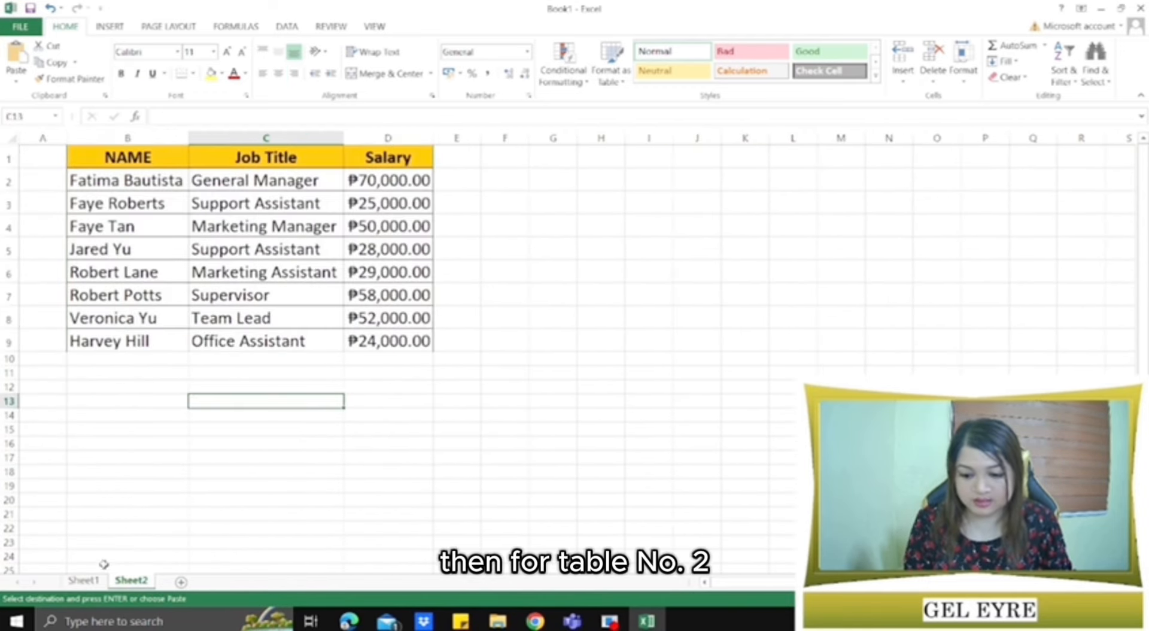
Step: Copy the Employee list G1:G8 and the Salary heading of Table No. 2 from Sheet1 to Sheet2, starting at H1
{"action": "left_click", "coordinate": [83, 580]}
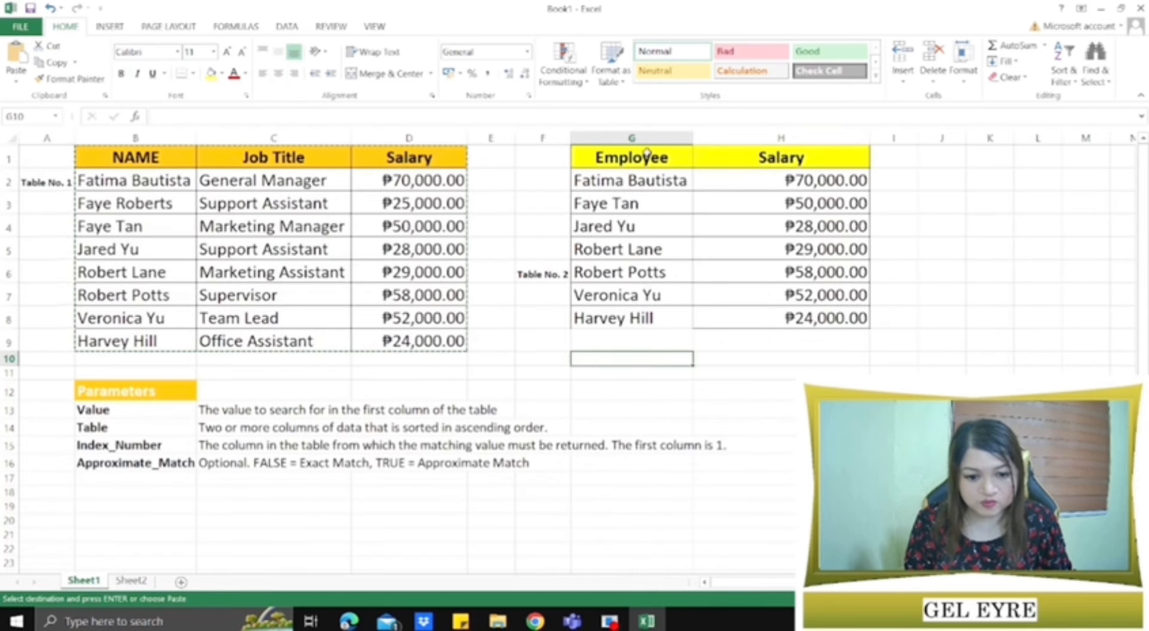
{"action": "left_click_drag", "start_coordinate": [628, 159], "coordinate": [659, 320]}
{"action": "key", "text": "ctrl+c"}
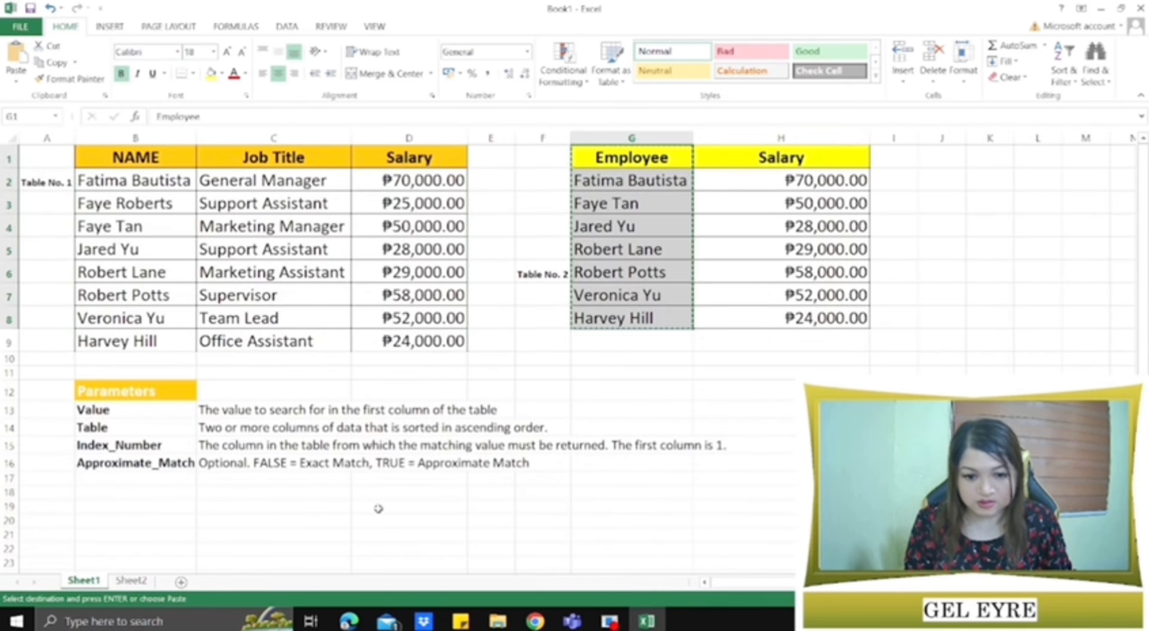
{"action": "left_click", "coordinate": [131, 580]}
{"action": "left_click", "coordinate": [624, 156]}
{"action": "key", "text": "ctrl+v"}
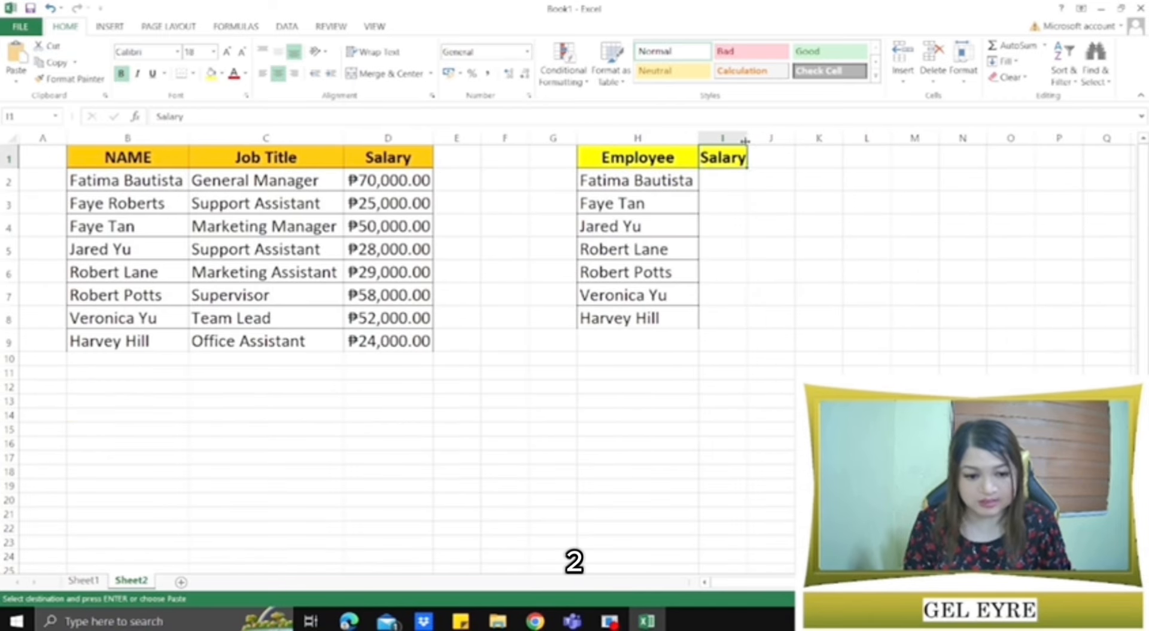
Step: Widen column I on Sheet2 and change the heading in I1 to Job Title
{"action": "left_click_drag", "start_coordinate": [745, 141], "coordinate": [825, 140]}
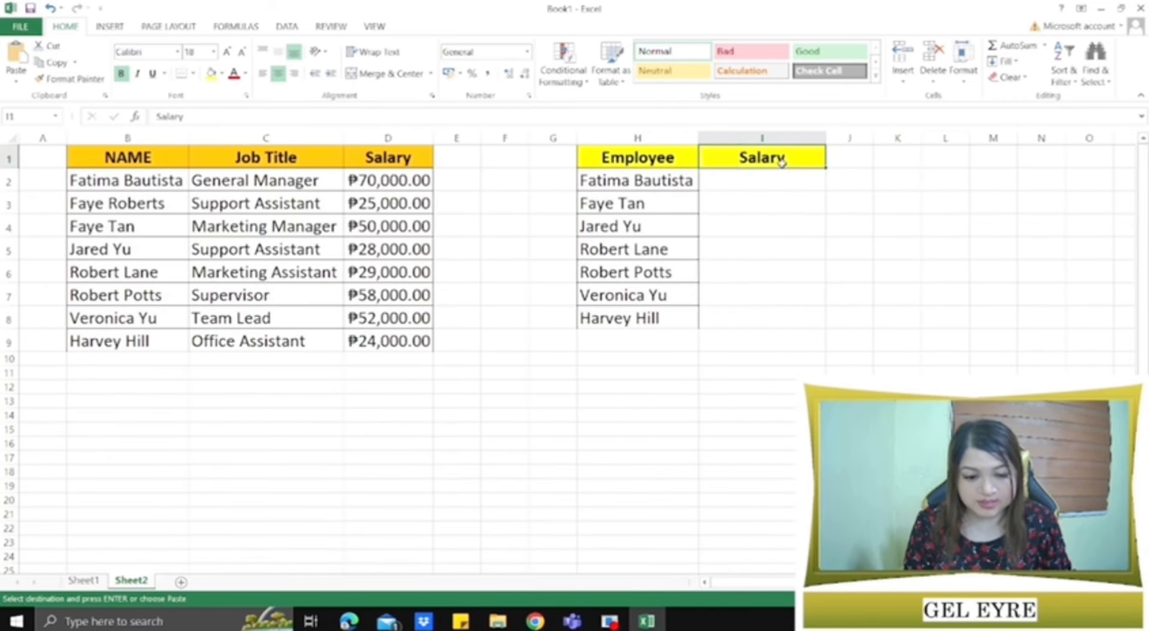
{"action": "type", "text": "Job Title"}
{"action": "key", "text": "Return"}
Step: Apply all borders to the empty job title cells I2:I8
{"action": "left_click_drag", "start_coordinate": [670, 158], "coordinate": [772, 318]}
{"action": "left_click_drag", "start_coordinate": [766, 181], "coordinate": [775, 317]}
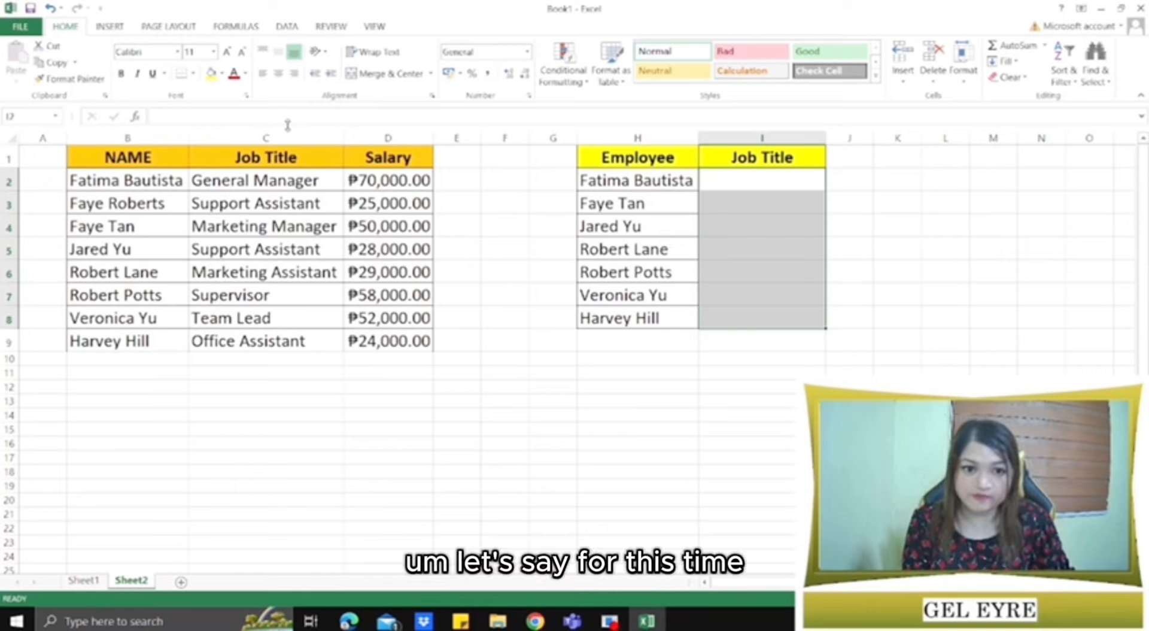
{"action": "left_click", "coordinate": [193, 75]}
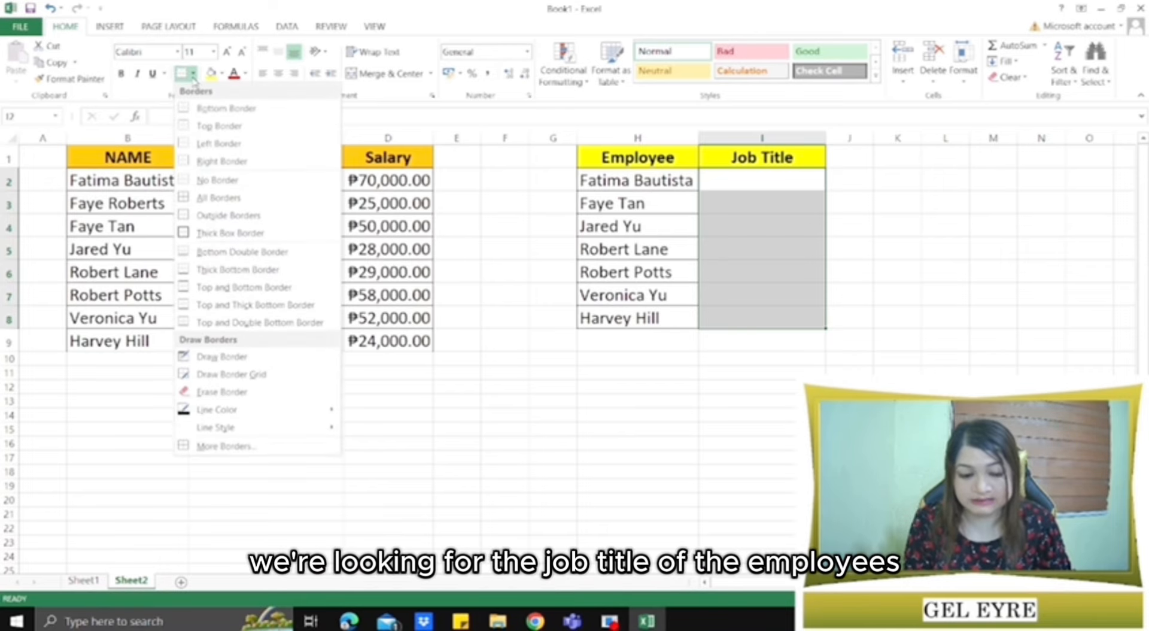
{"action": "left_click", "coordinate": [218, 198]}
{"action": "left_click", "coordinate": [740, 173]}
{"action": "left_click", "coordinate": [458, 372]}
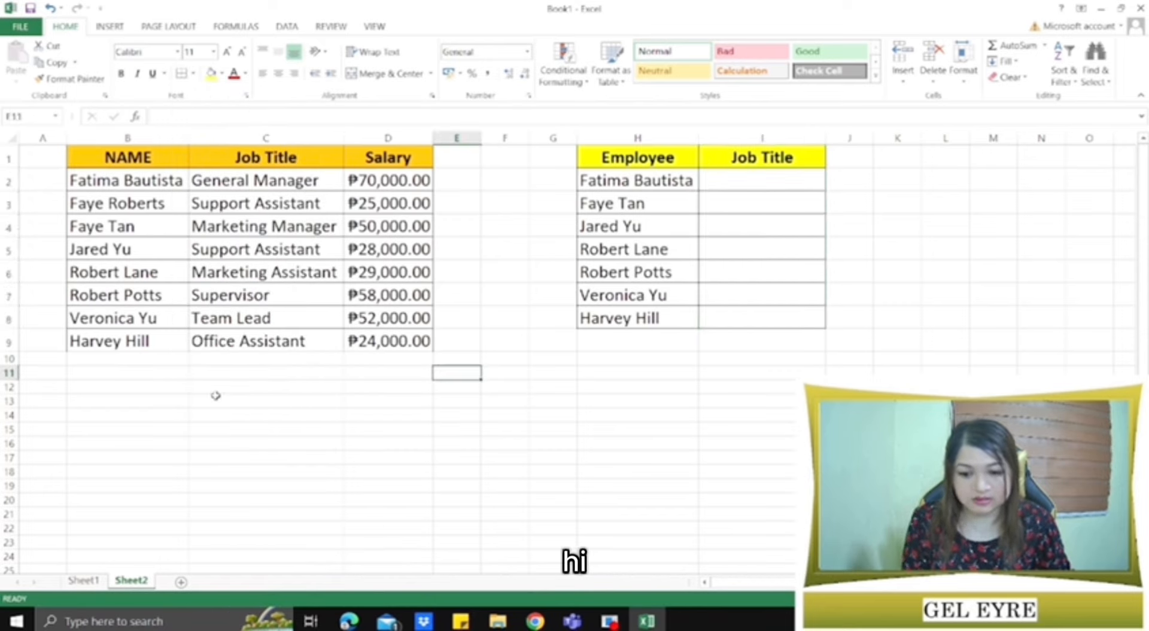
Step: Complete the cell borders of the name, job title and salary table in B1:D9
{"action": "left_click", "coordinate": [127, 359]}
{"action": "left_click_drag", "start_coordinate": [154, 149], "coordinate": [419, 342]}
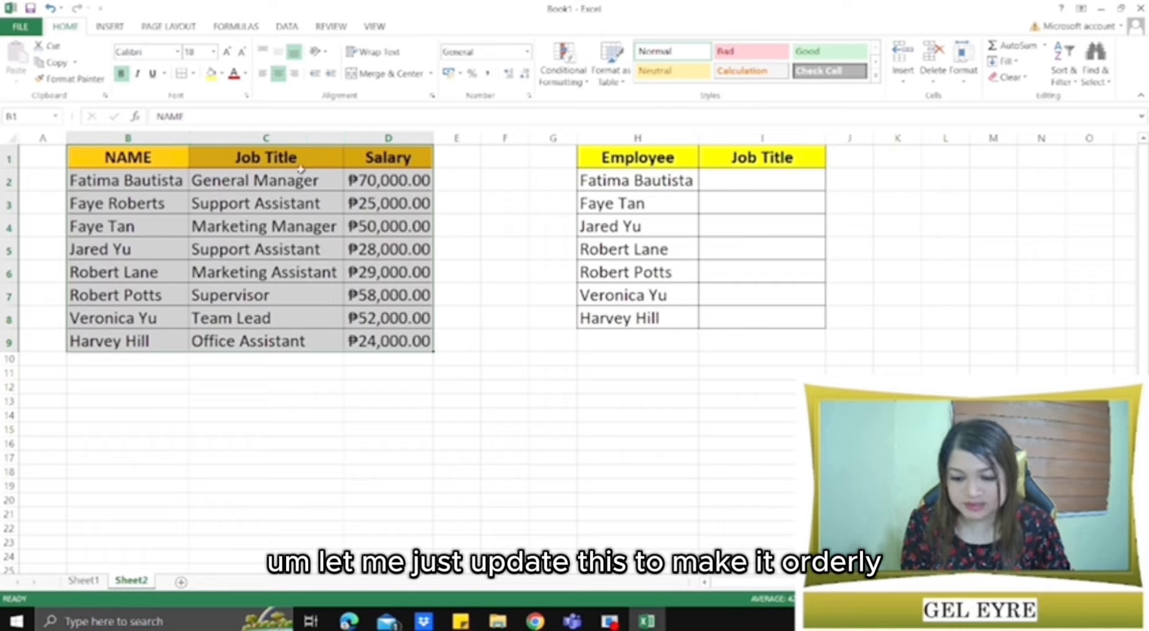
{"action": "left_click", "coordinate": [500, 298]}
{"action": "left_click", "coordinate": [524, 335]}
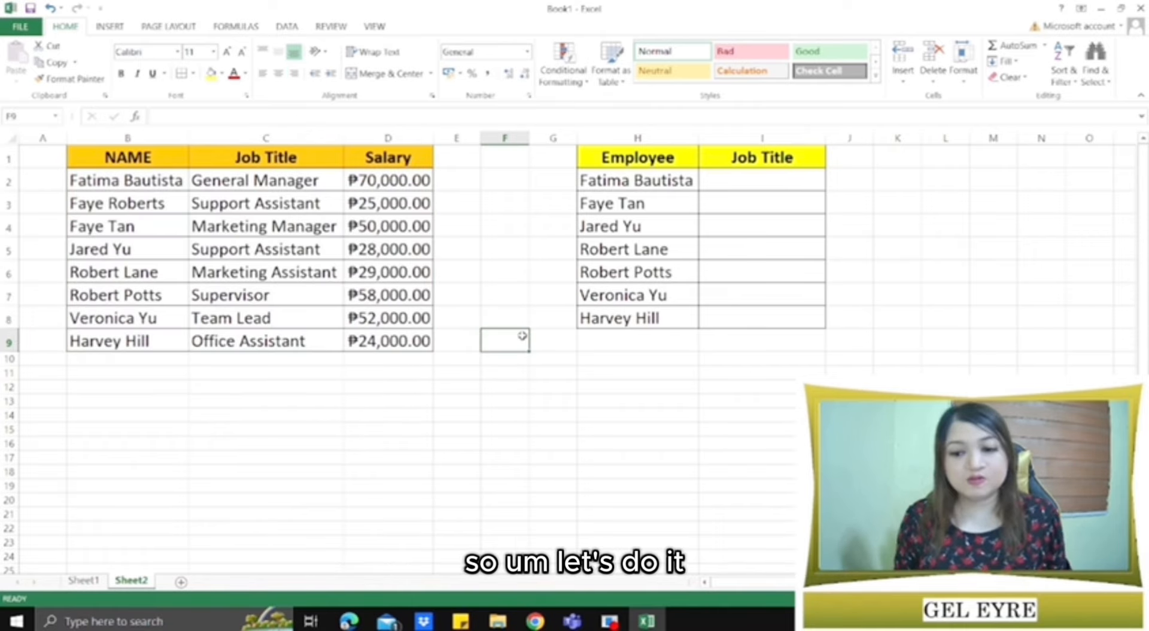
{"action": "left_click", "coordinate": [532, 278]}
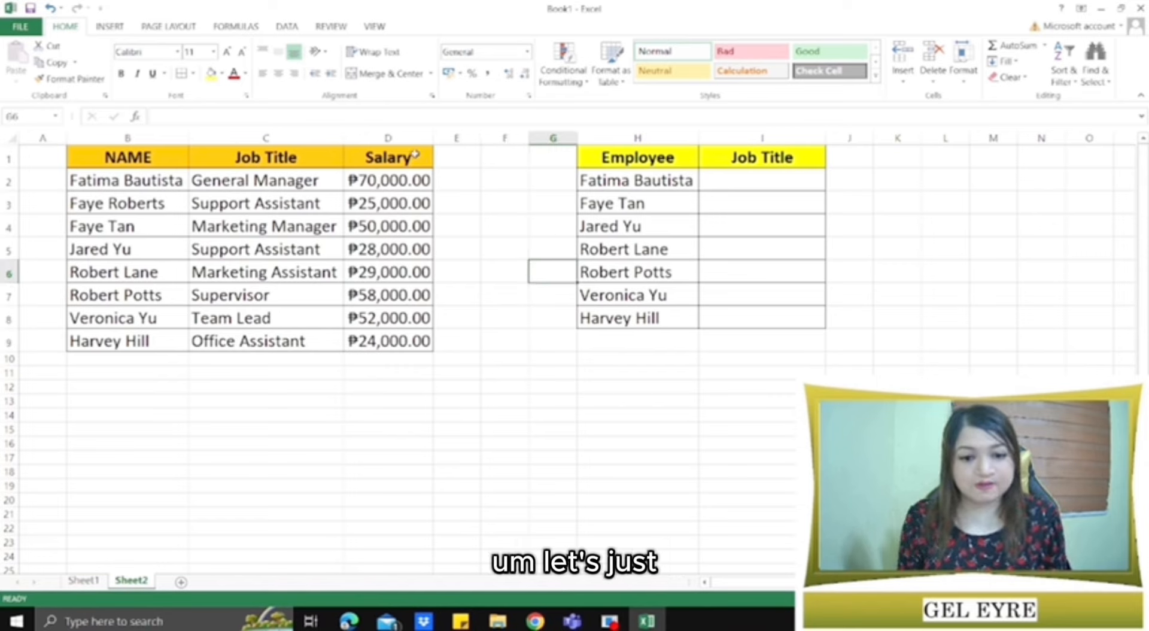
Step: Sort the table in B1:D9 by the NAME column in ascending order
{"action": "left_click", "coordinate": [142, 139]}
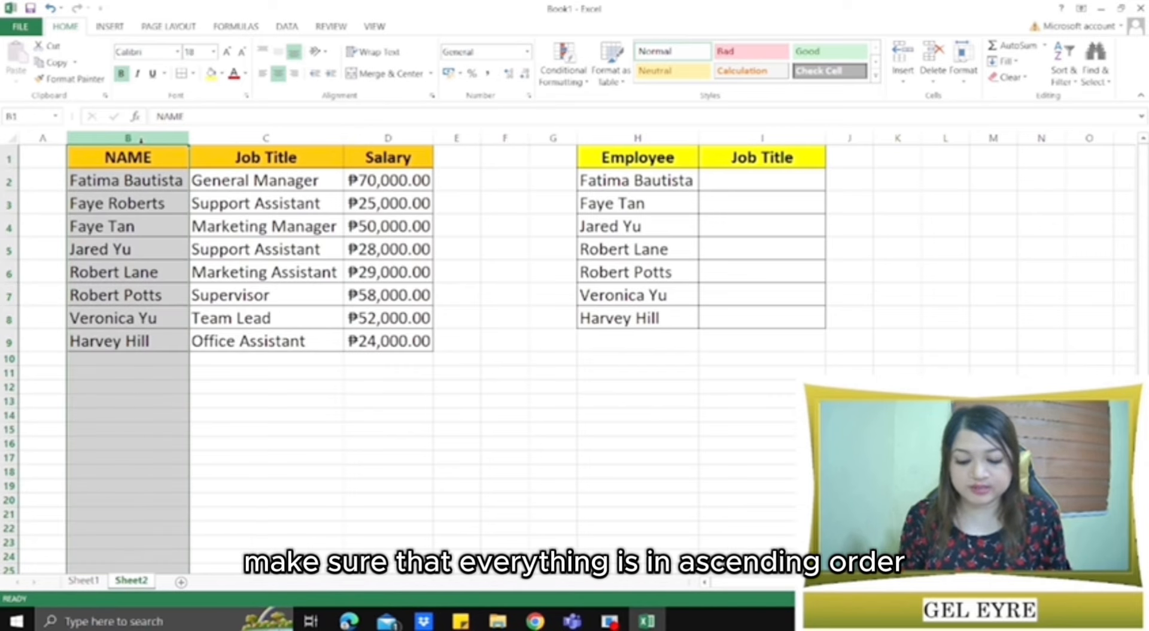
{"action": "key", "text": "ctrl+c"}
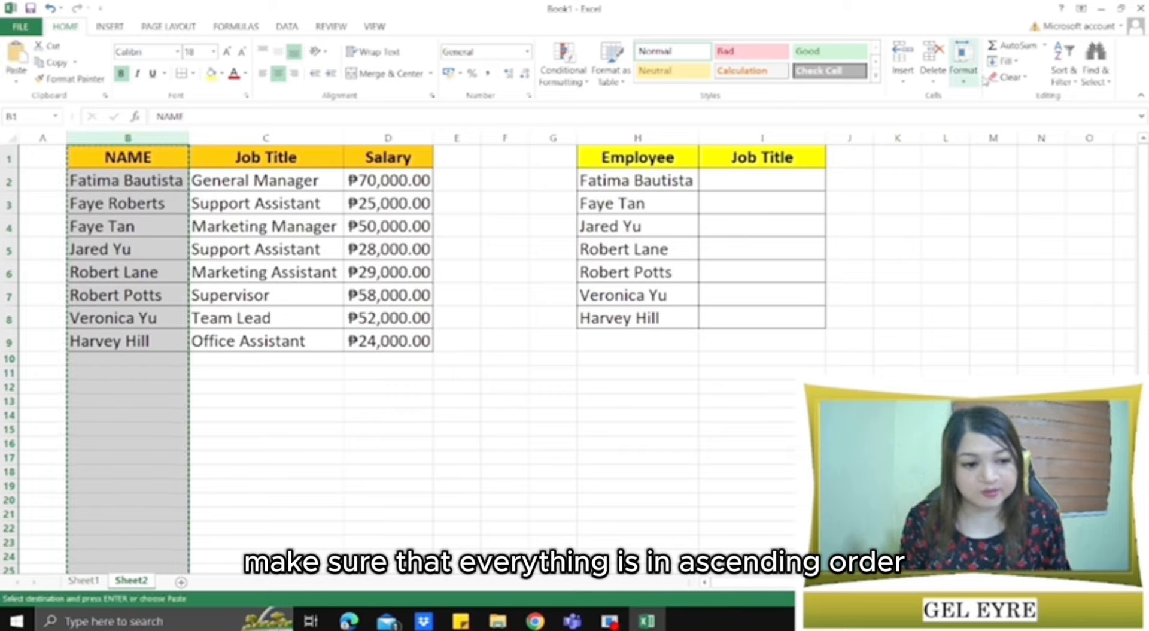
{"action": "left_click", "coordinate": [1064, 67]}
{"action": "left_click", "coordinate": [1080, 100]}
{"action": "left_click", "coordinate": [482, 258]}
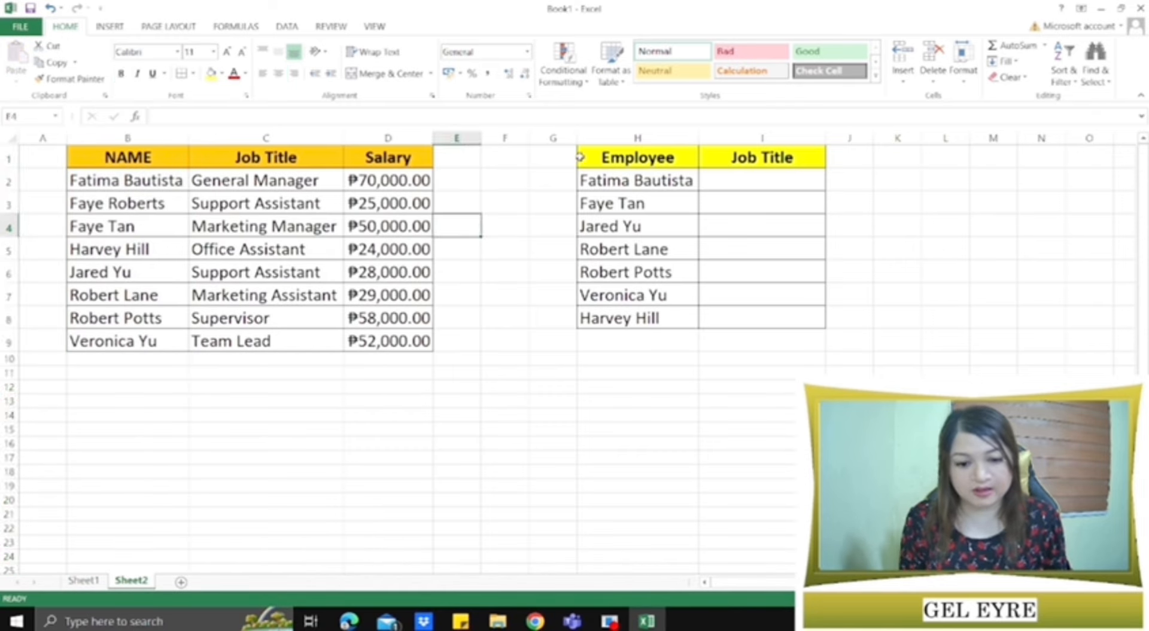
Step: Sort the Employee list in column H in ascending order
{"action": "left_click", "coordinate": [638, 137]}
{"action": "left_click", "coordinate": [1064, 67]}
{"action": "key", "text": "Return"}
{"action": "left_click", "coordinate": [851, 179]}
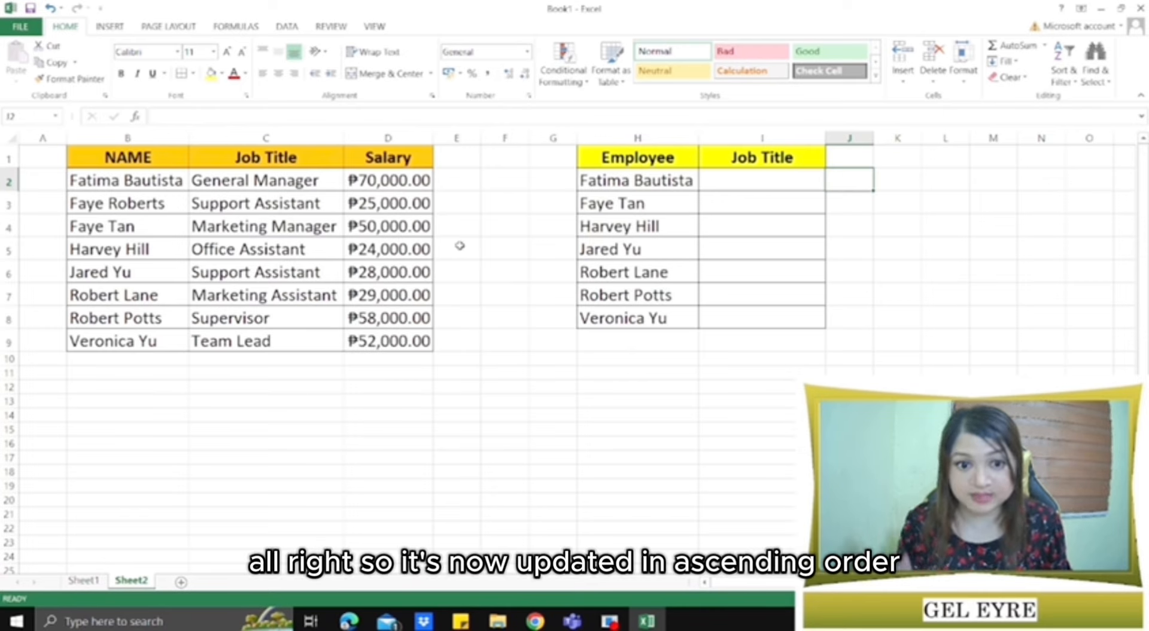
Step: Start a VLOOKUP formula in I2 with employee cell H2 as the lookup value
{"action": "left_click", "coordinate": [731, 180]}
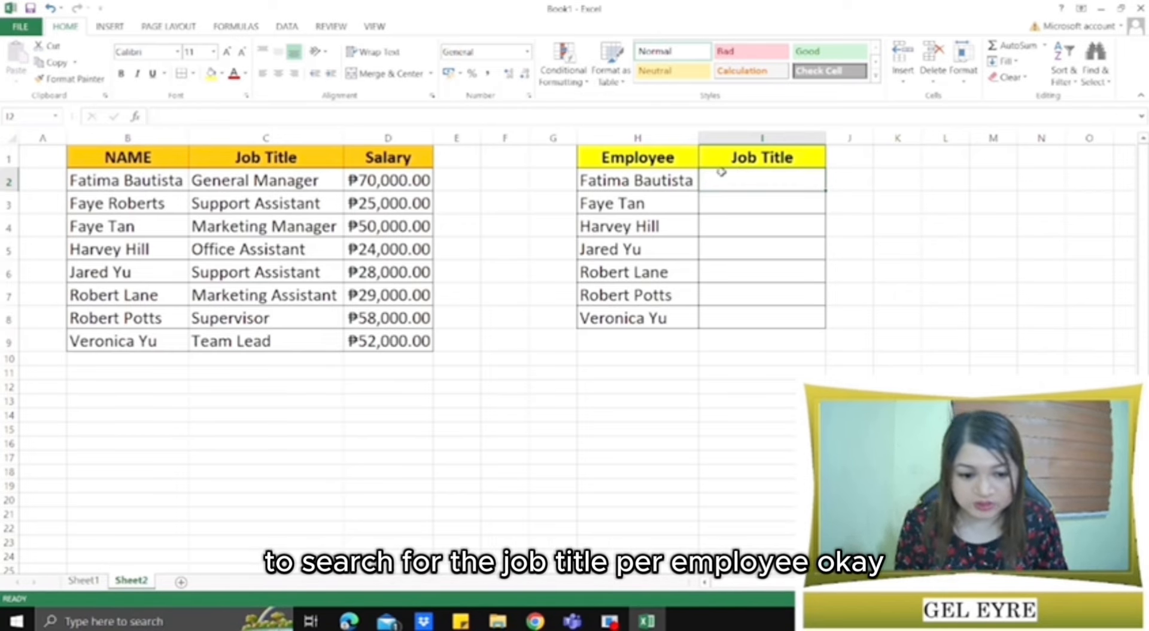
{"action": "left_click", "coordinate": [728, 161]}
{"action": "left_click", "coordinate": [724, 183]}
{"action": "left_click_drag", "start_coordinate": [647, 186], "coordinate": [655, 331]}
{"action": "double_click", "coordinate": [764, 182]}
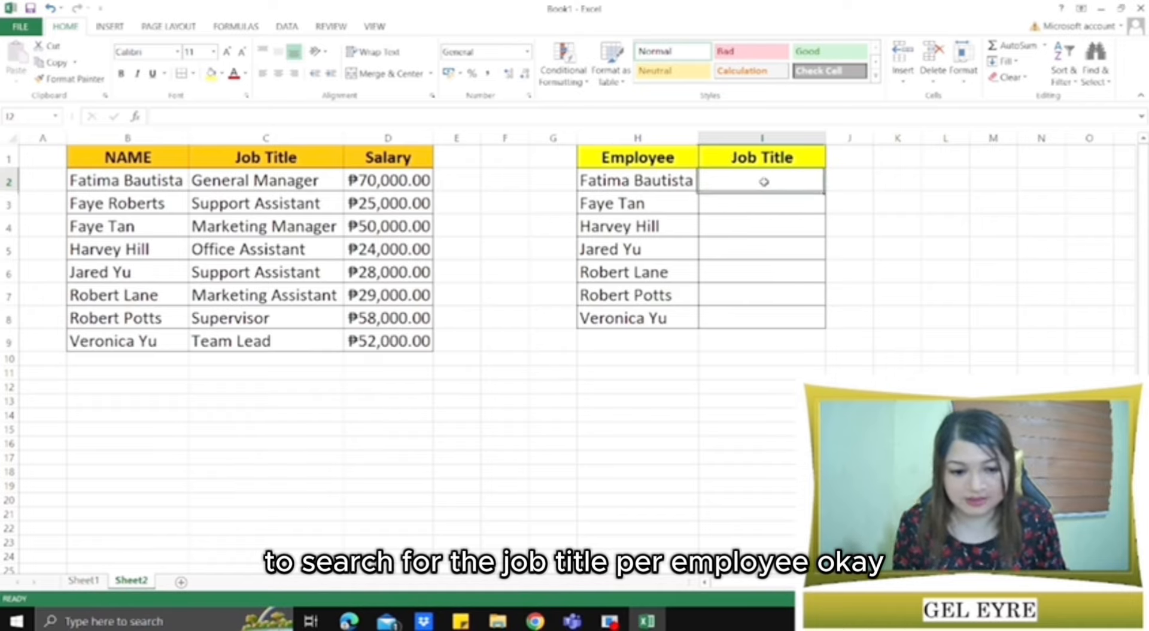
{"action": "type", "text": "=vl"}
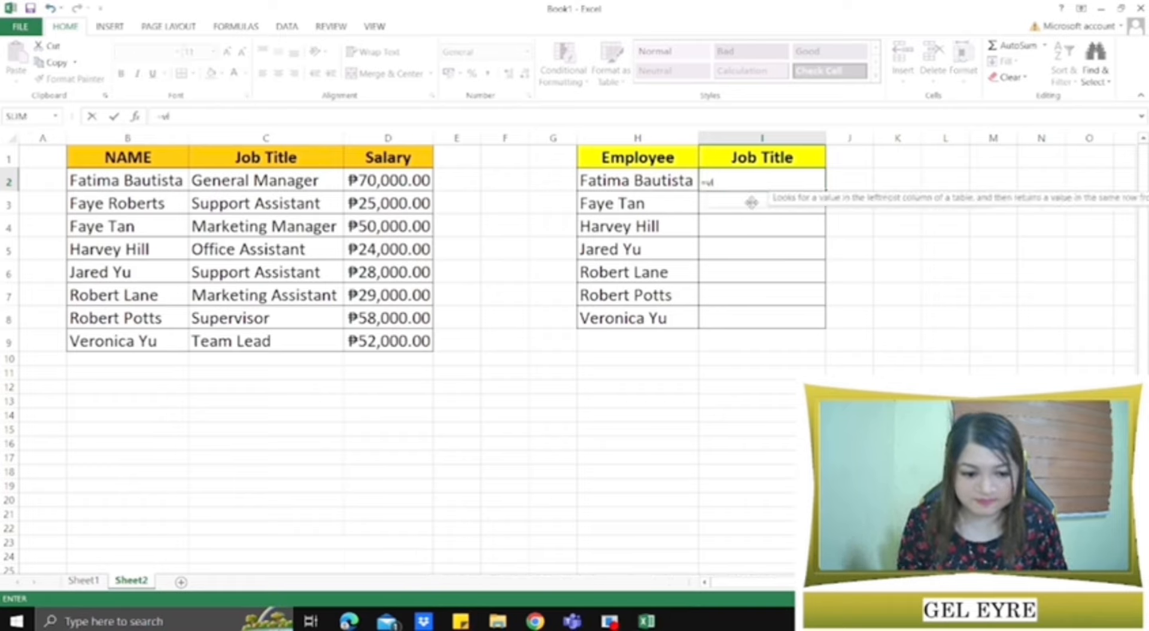
{"action": "double_click", "coordinate": [741, 198]}
{"action": "left_click", "coordinate": [635, 184]}
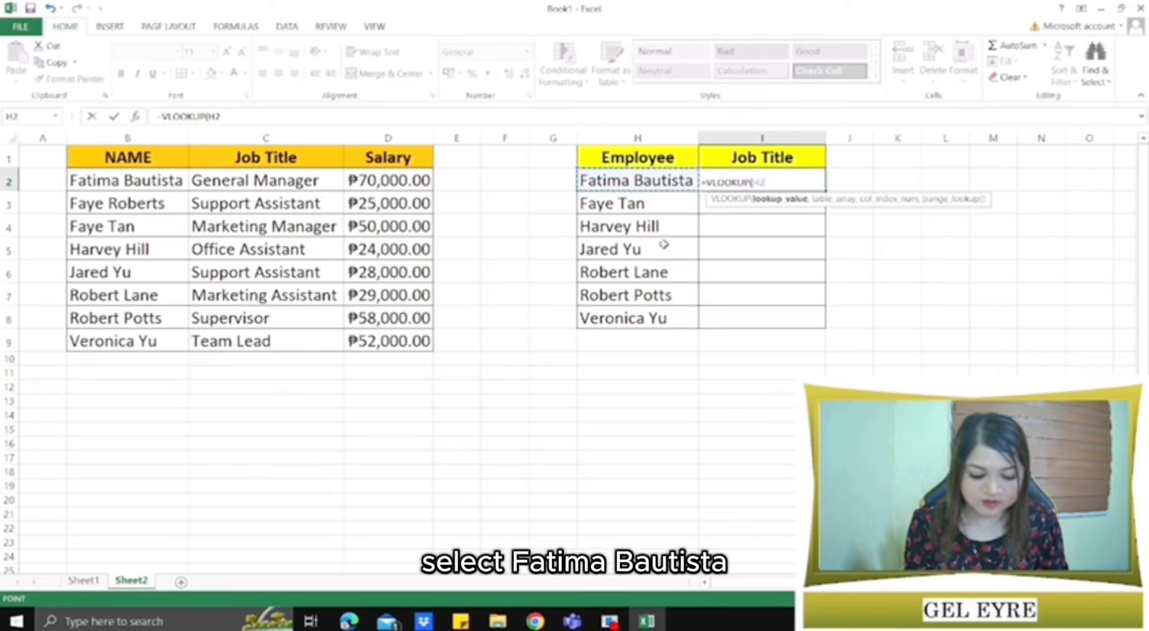
{"action": "type", "text": ","}
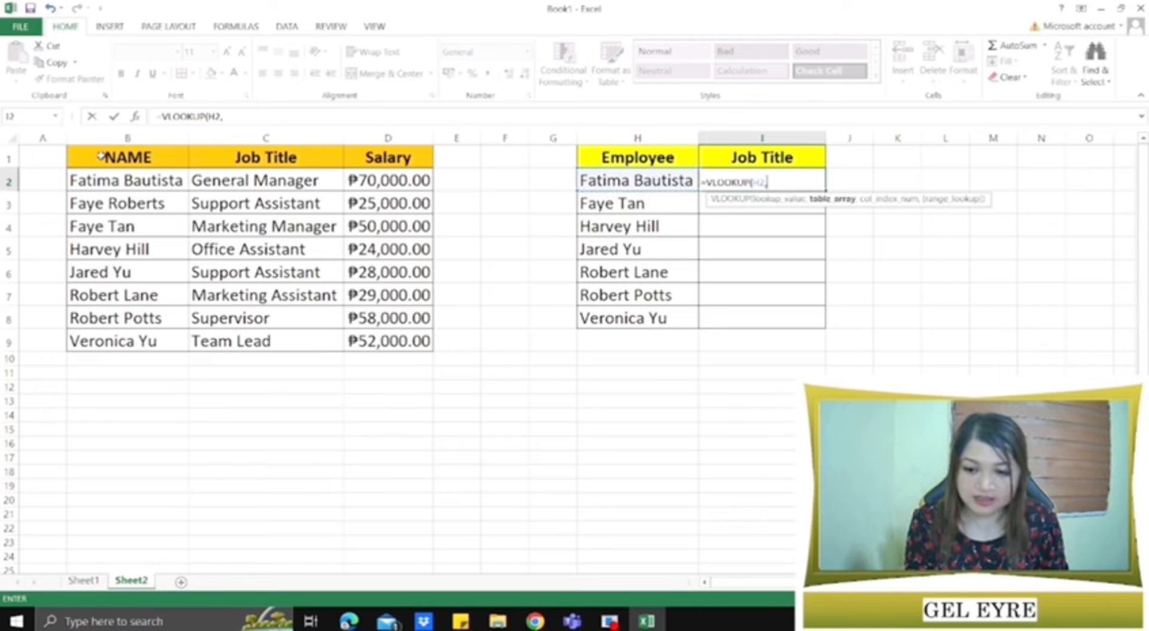
Step: Complete the I2 VLOOKUP formula with table array B1:C9, column index 2 and FALSE for an exact match
{"action": "left_click_drag", "start_coordinate": [102, 157], "coordinate": [315, 339]}
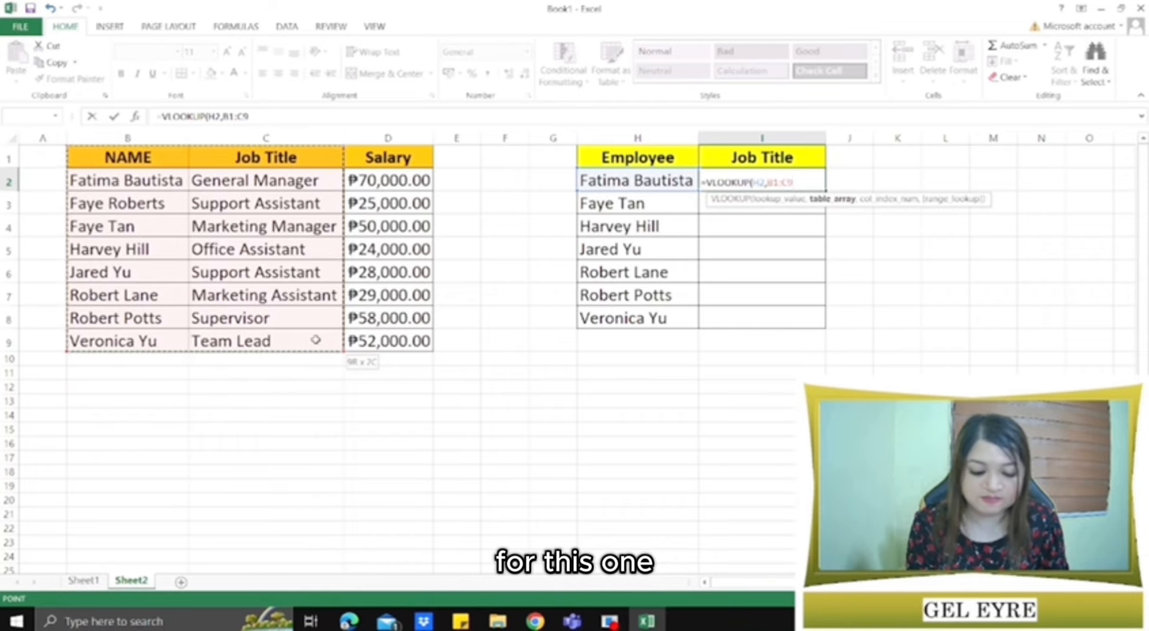
{"action": "left_click_drag", "start_coordinate": [315, 340], "coordinate": [315, 340]}
{"action": "type", "text": ",2"}
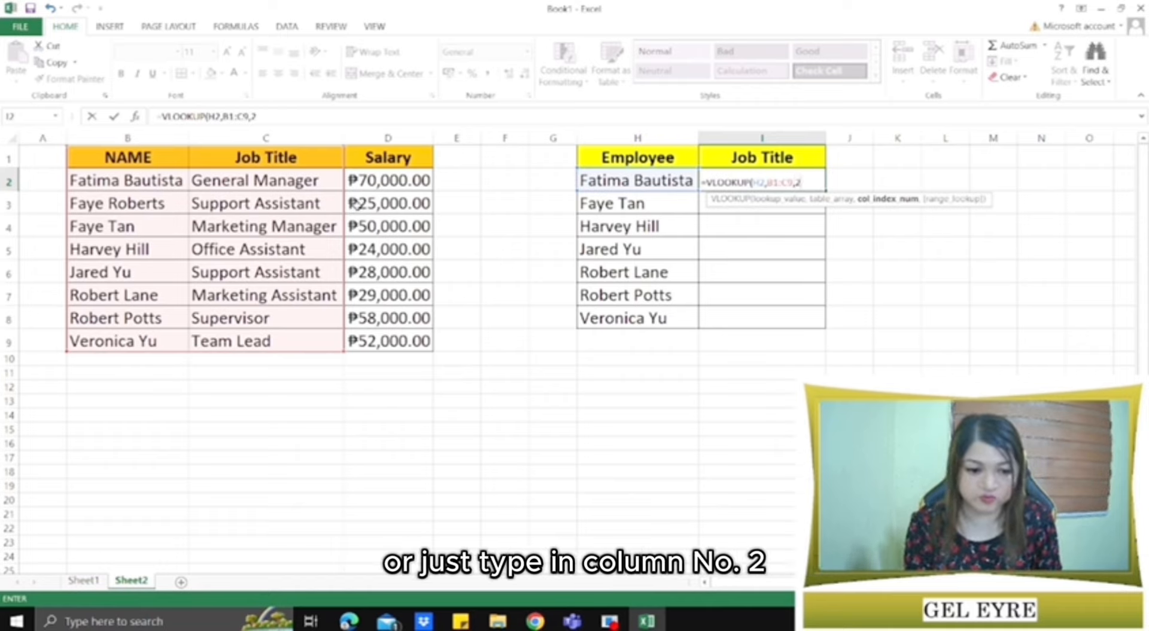
{"action": "type", "text": ","}
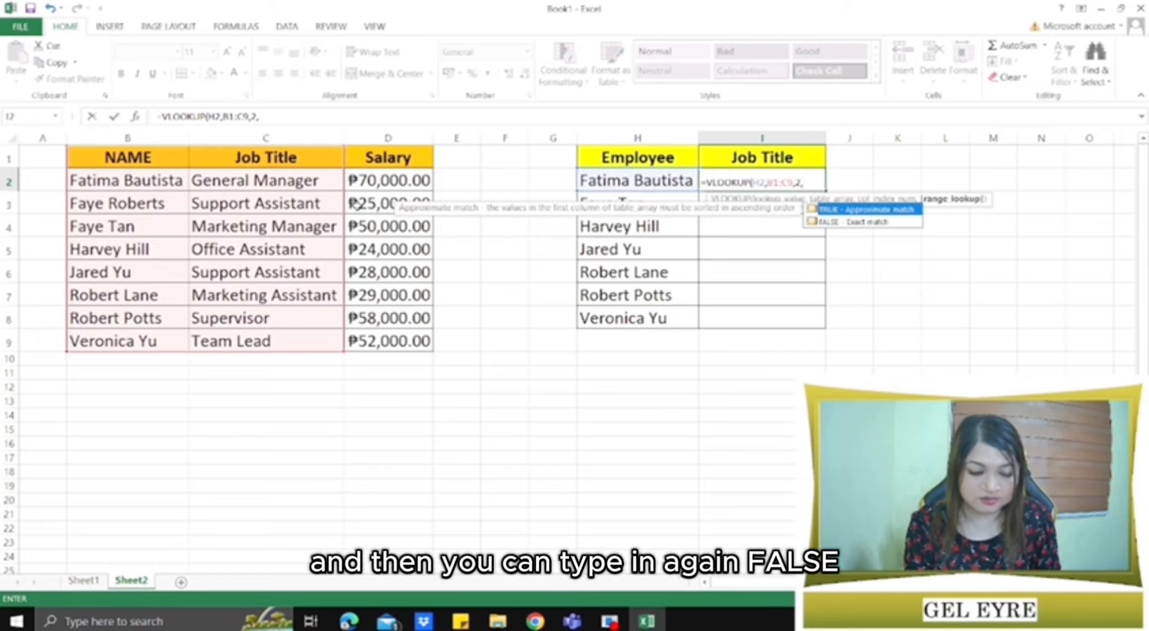
{"action": "type", "text": "false"}
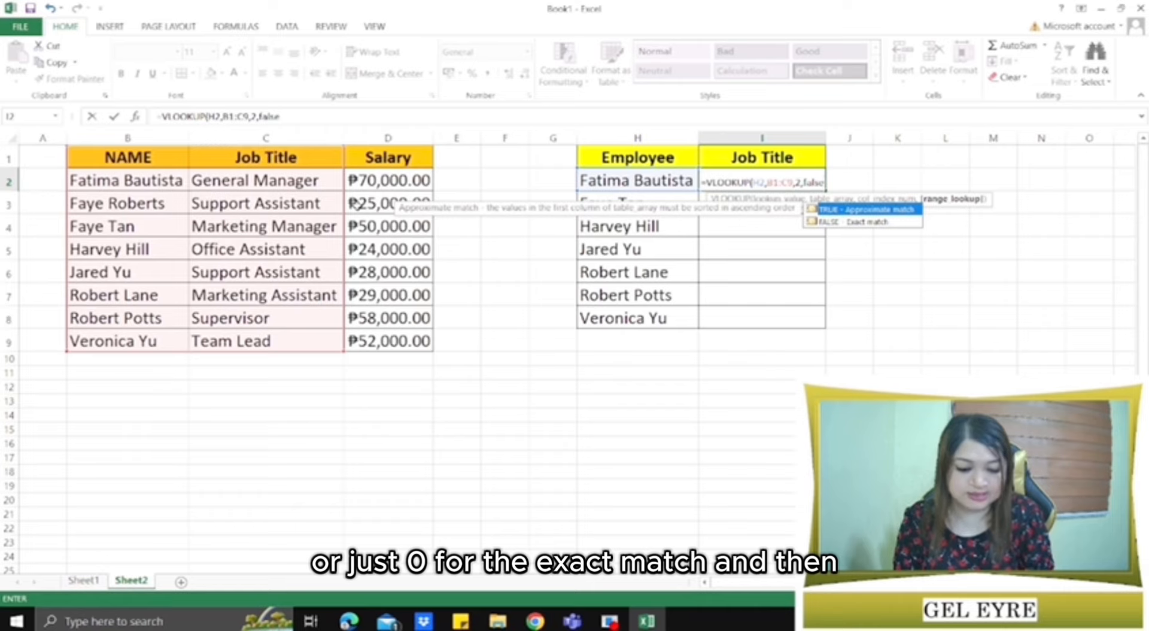
{"action": "type", "text": ")"}
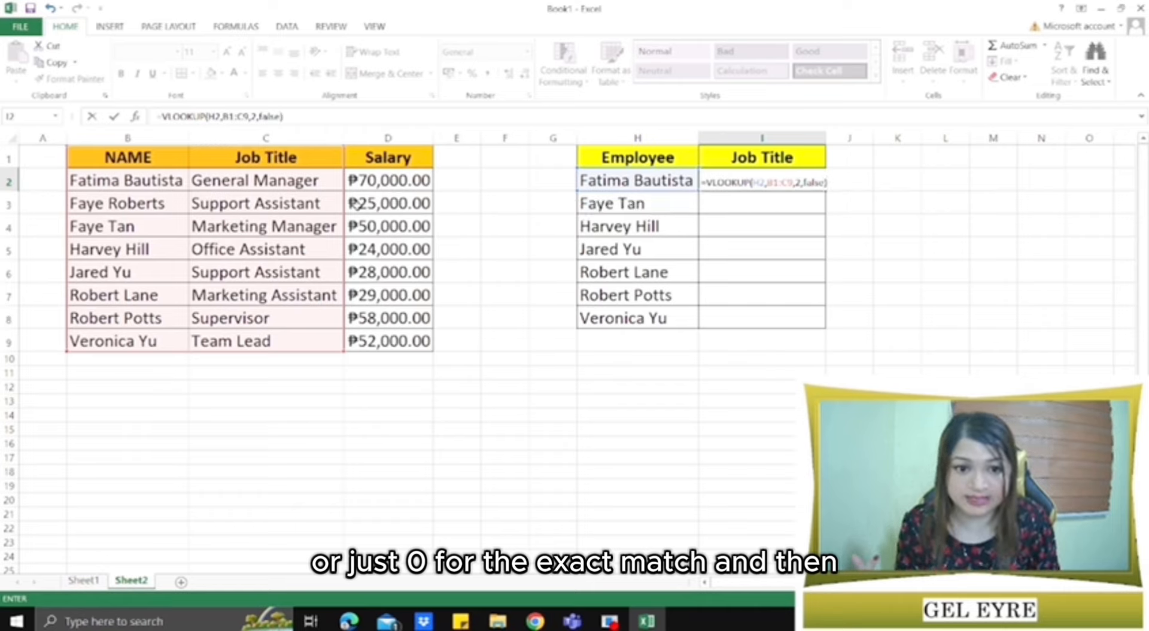
{"action": "key", "text": "Return"}
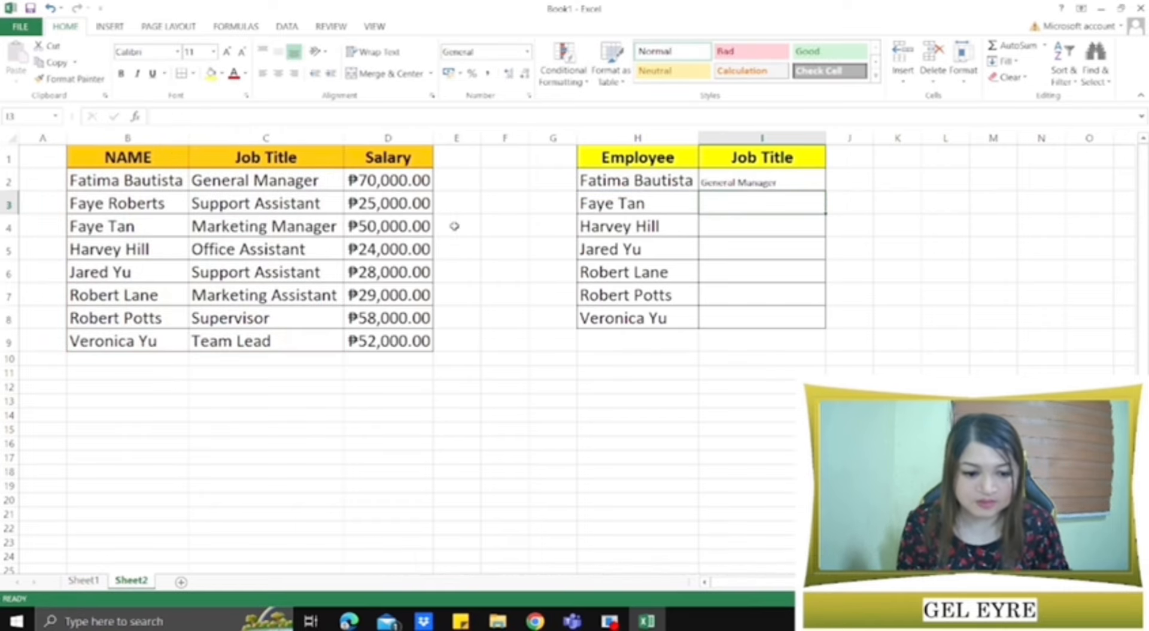
Step: Check the job title returned in I2 against the job title in C2 of the reference table
{"action": "left_click", "coordinate": [741, 180]}
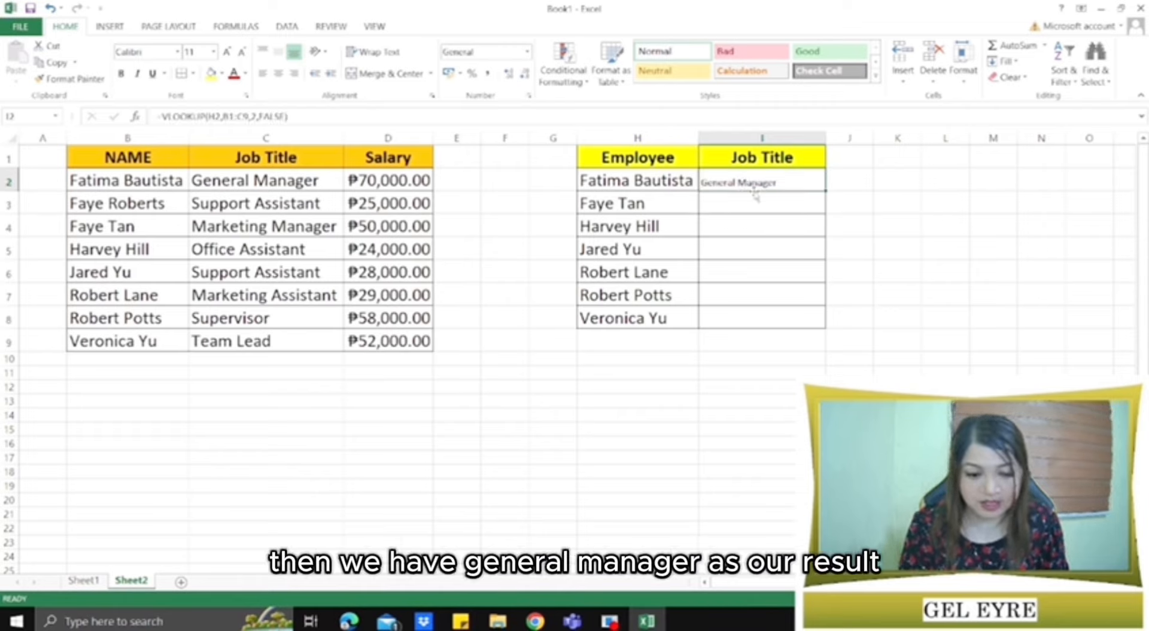
{"action": "left_click", "coordinate": [293, 185]}
{"action": "left_click", "coordinate": [744, 179]}
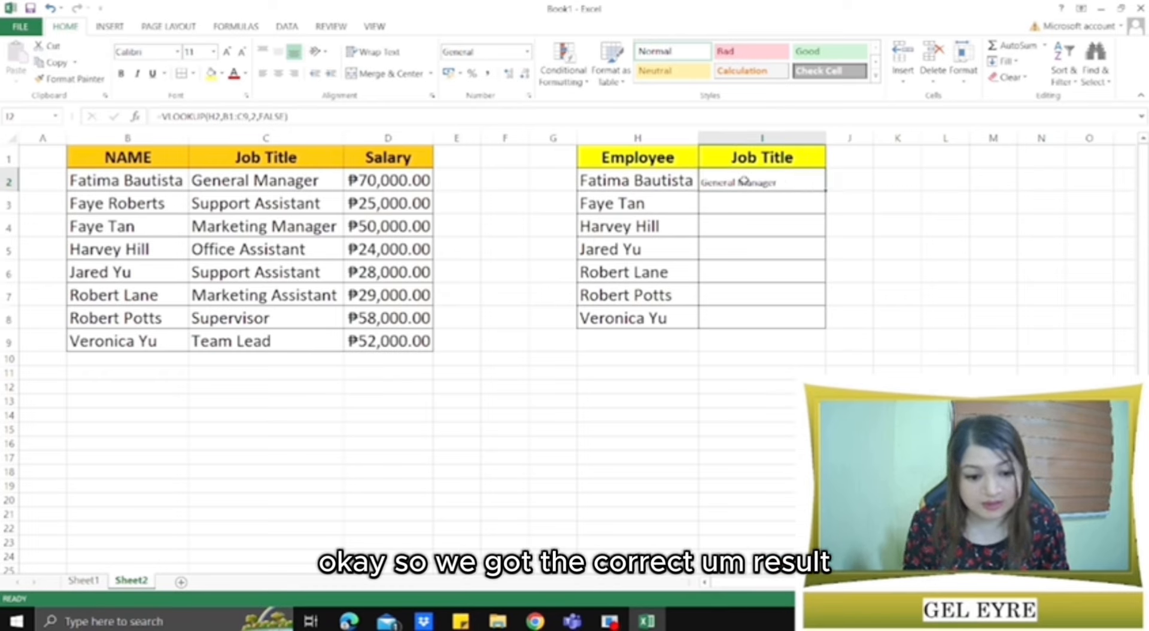
Step: Start a VLOOKUP formula in I4 with employee cell H4 as the lookup value
{"action": "left_click", "coordinate": [745, 207]}
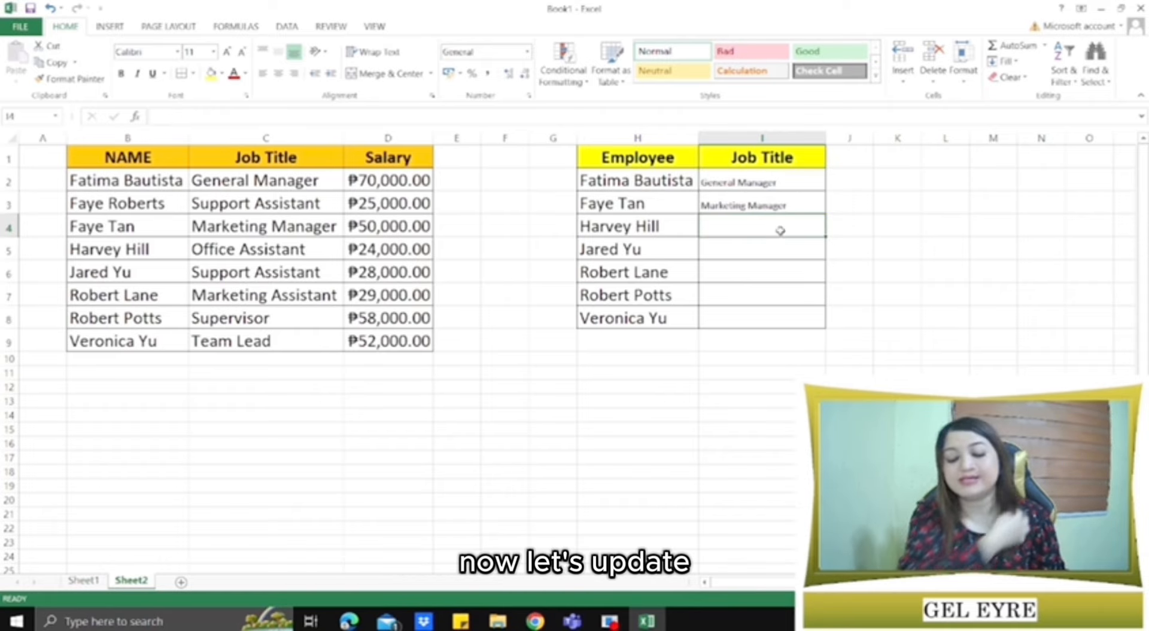
{"action": "type", "text": "=vl"}
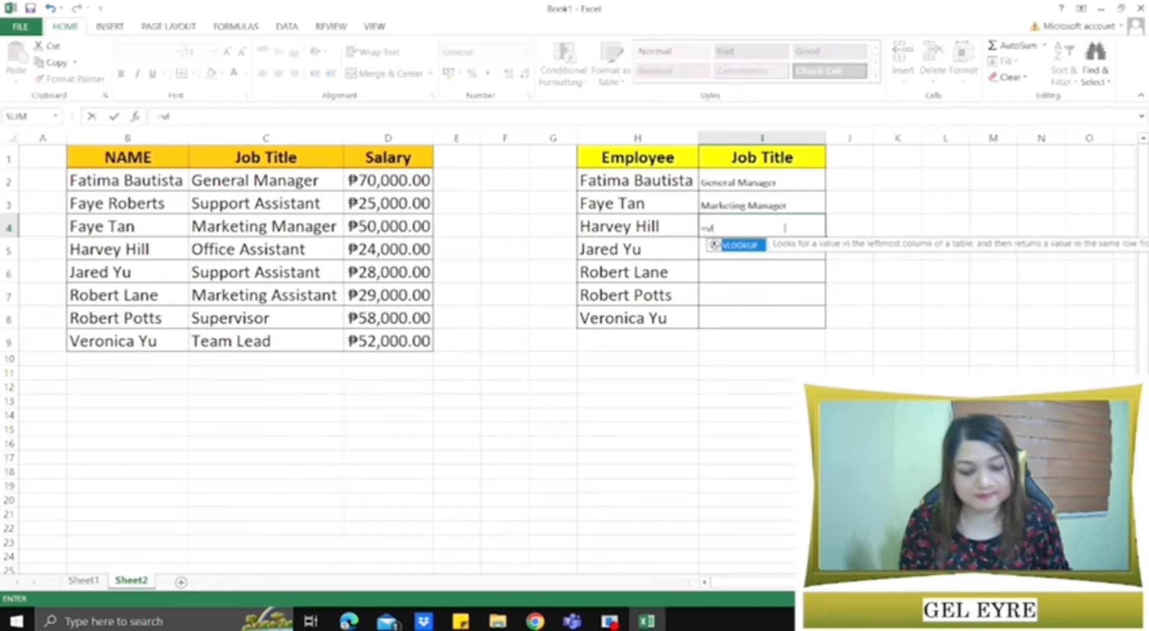
{"action": "double_click", "coordinate": [749, 247]}
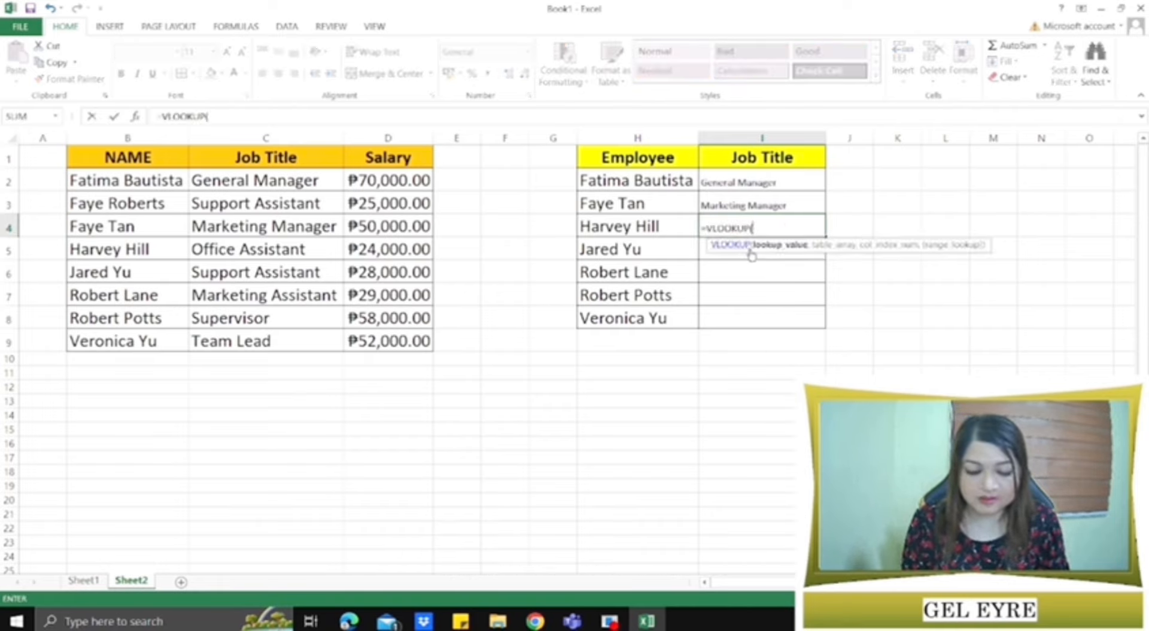
{"action": "left_click", "coordinate": [656, 228]}
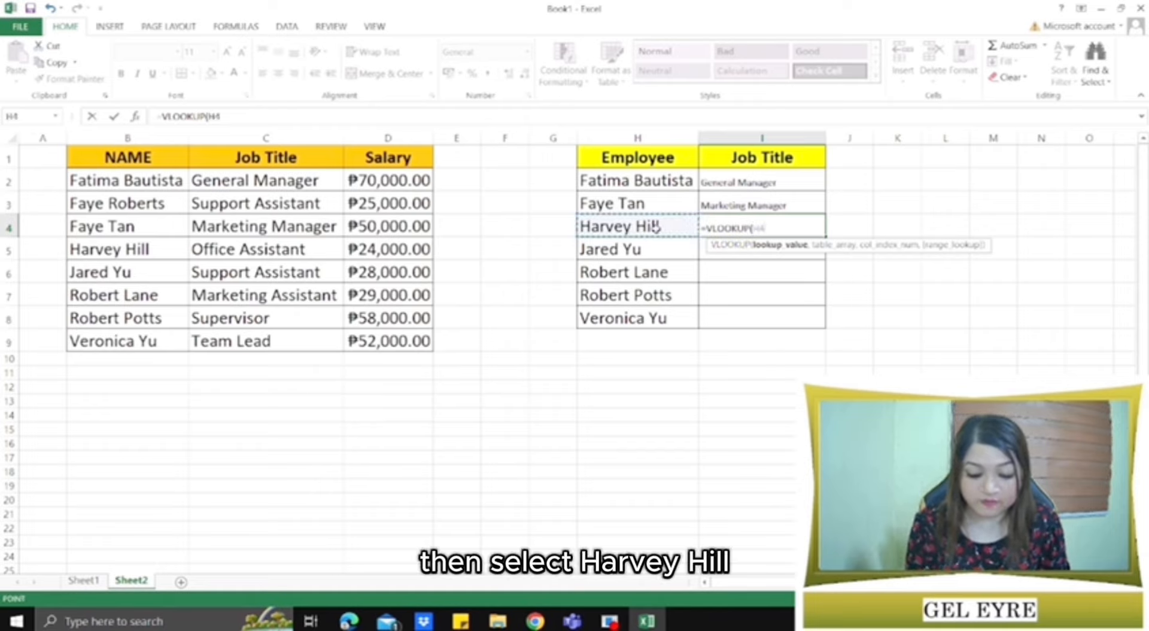
{"action": "type", "text": ","}
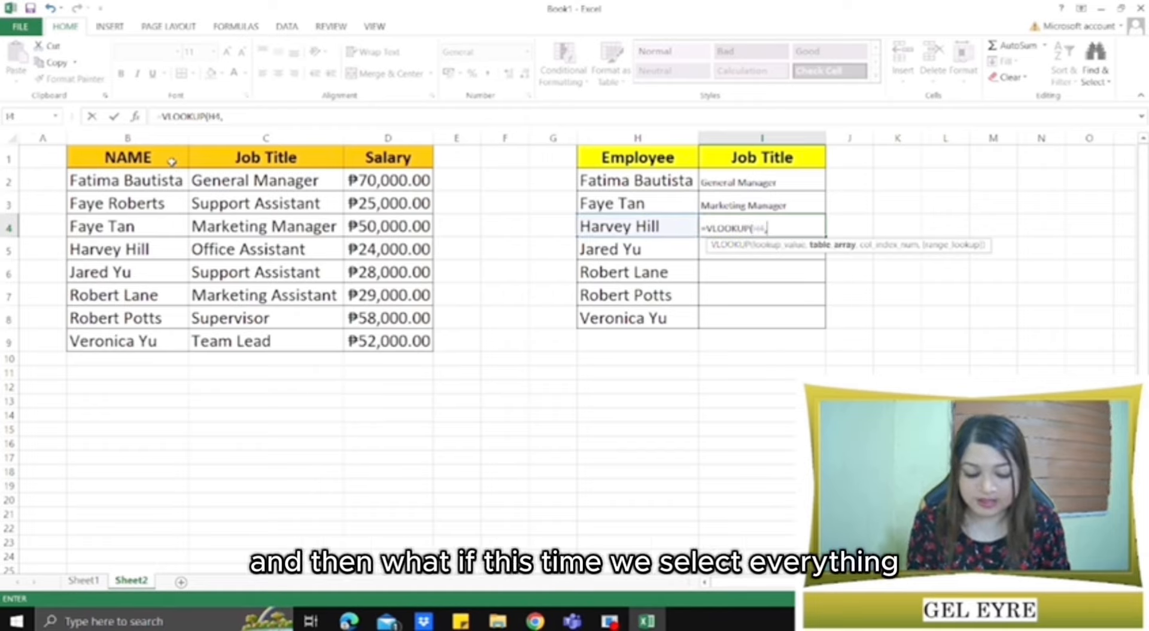
Step: Complete the I4 VLOOKUP formula with table array B1:D9, column index 2 and 0 for an exact match
{"action": "left_click_drag", "start_coordinate": [172, 160], "coordinate": [402, 340]}
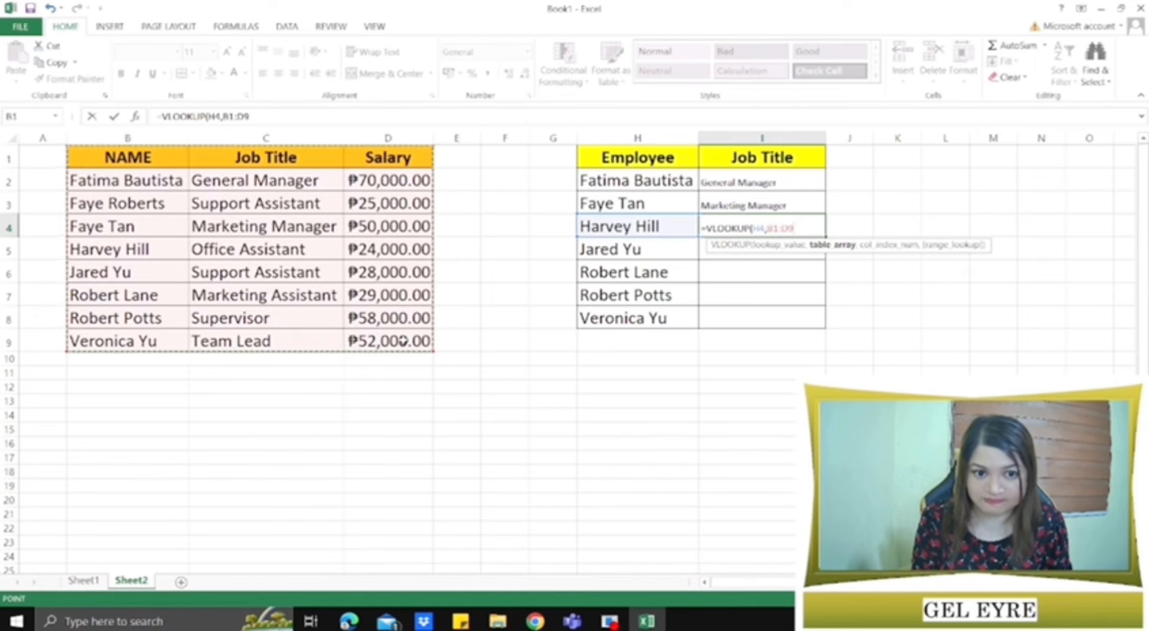
{"action": "type", "text": ","}
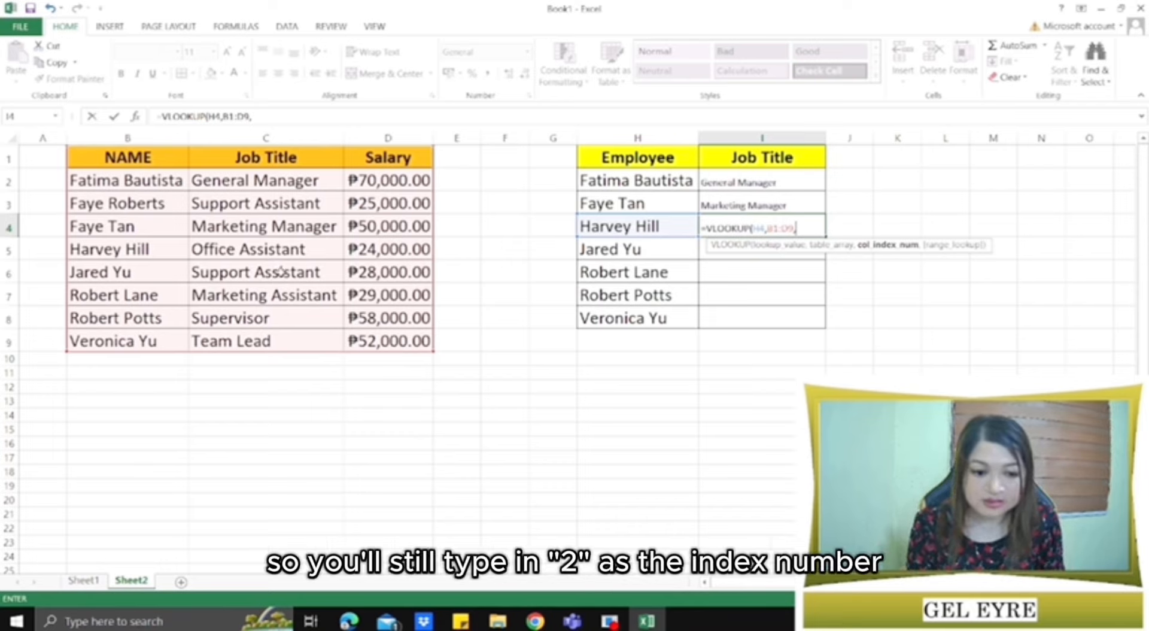
{"action": "type", "text": "2,"}
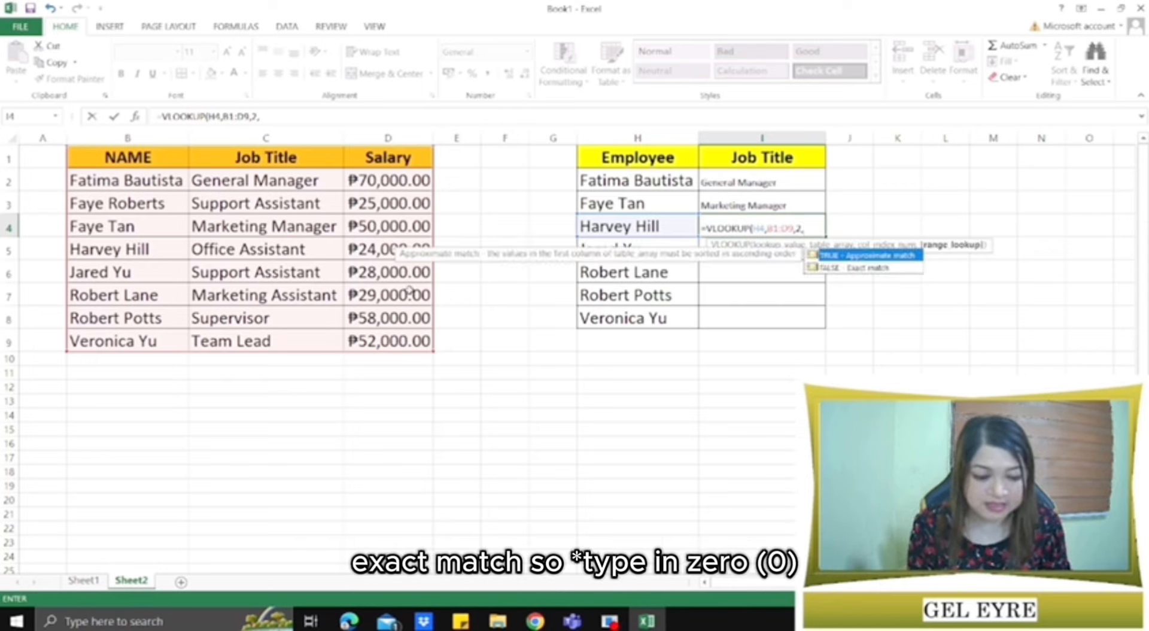
{"action": "type", "text": "0"}
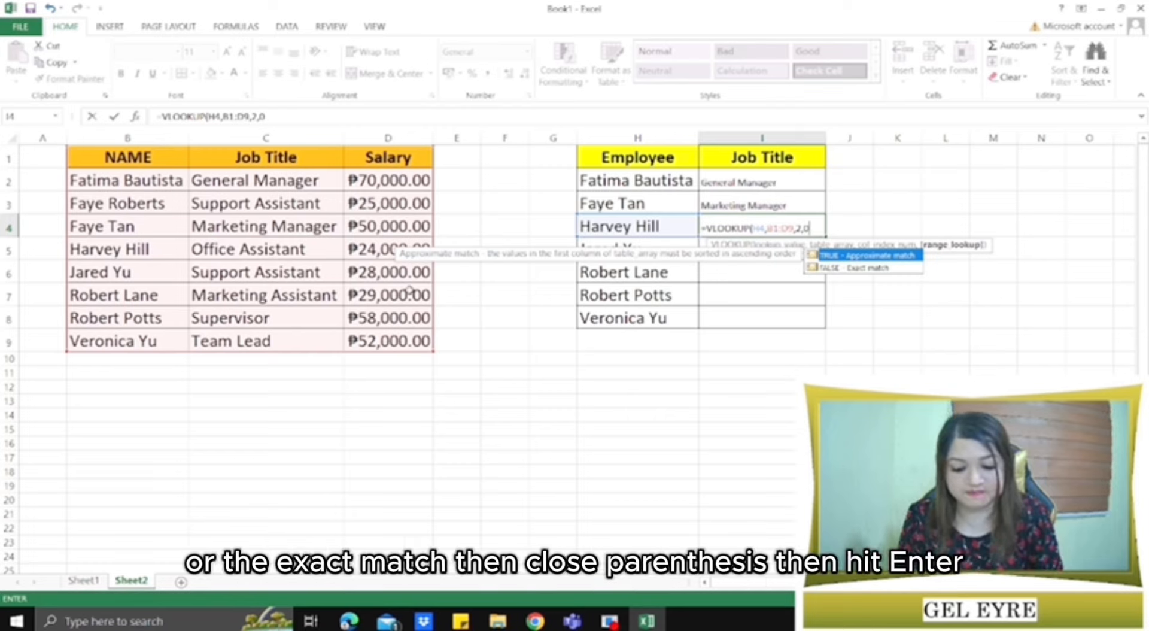
{"action": "type", "text": ")"}
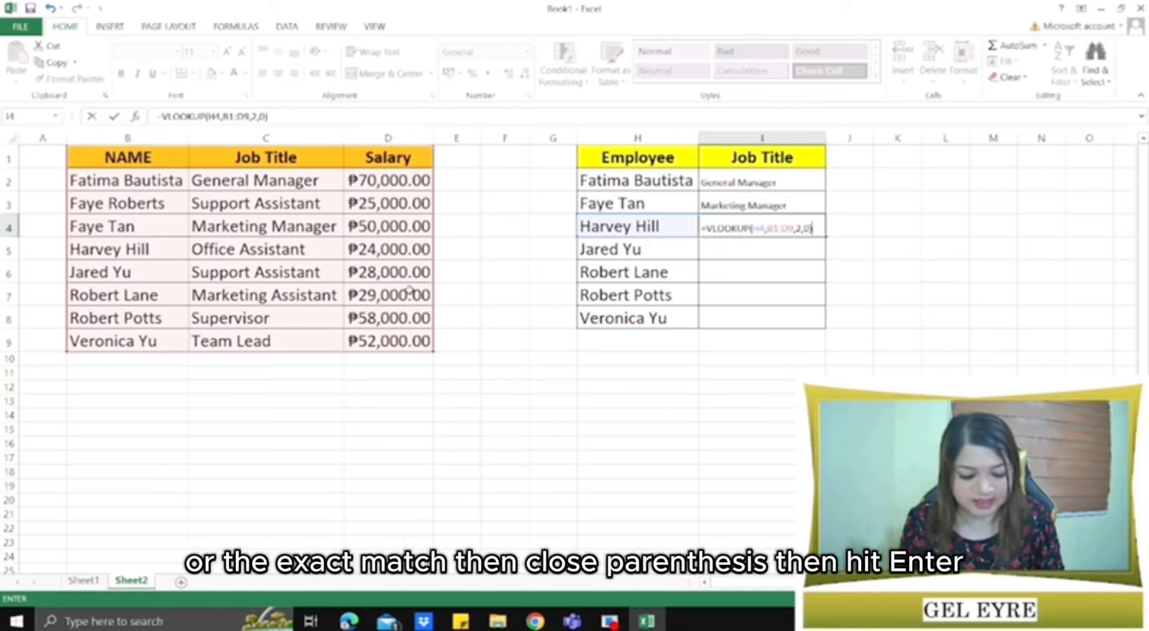
{"action": "key", "text": "Return"}
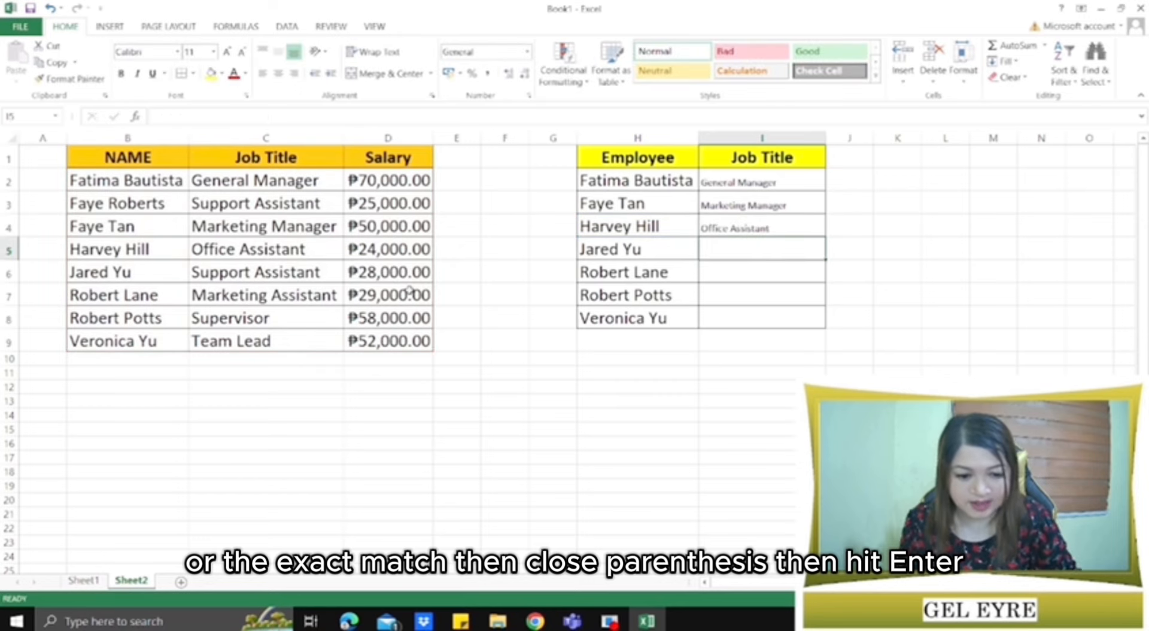
Step: Check the job title returned in I4 against the job title in C5 of the reference table
{"action": "left_click", "coordinate": [668, 222]}
{"action": "left_click", "coordinate": [743, 222]}
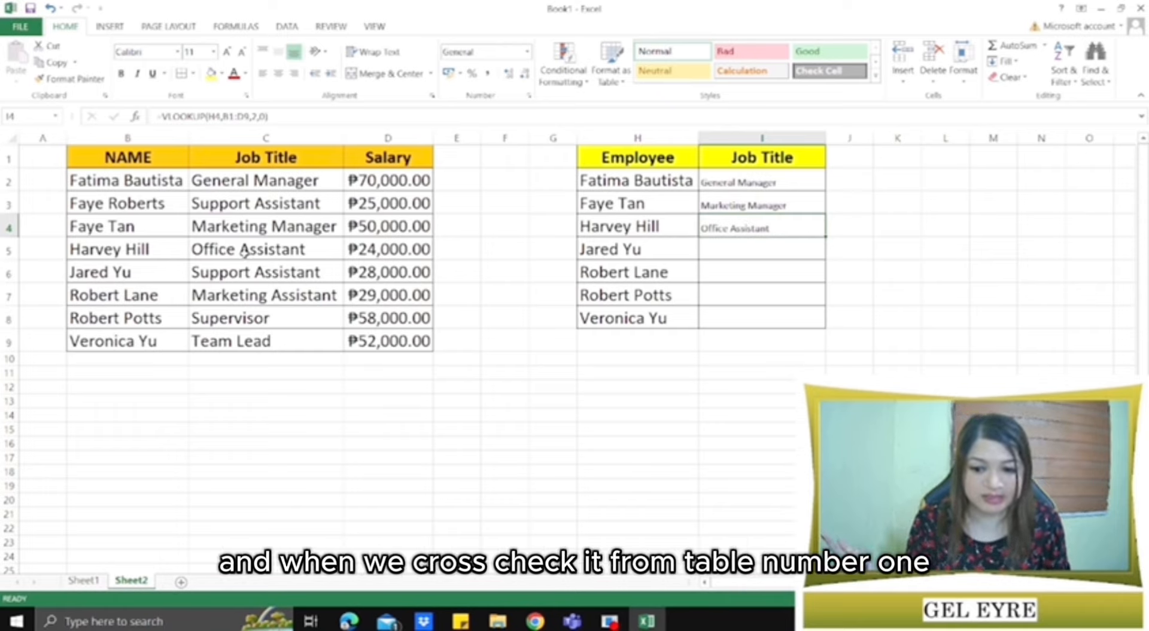
{"action": "left_click", "coordinate": [244, 251]}
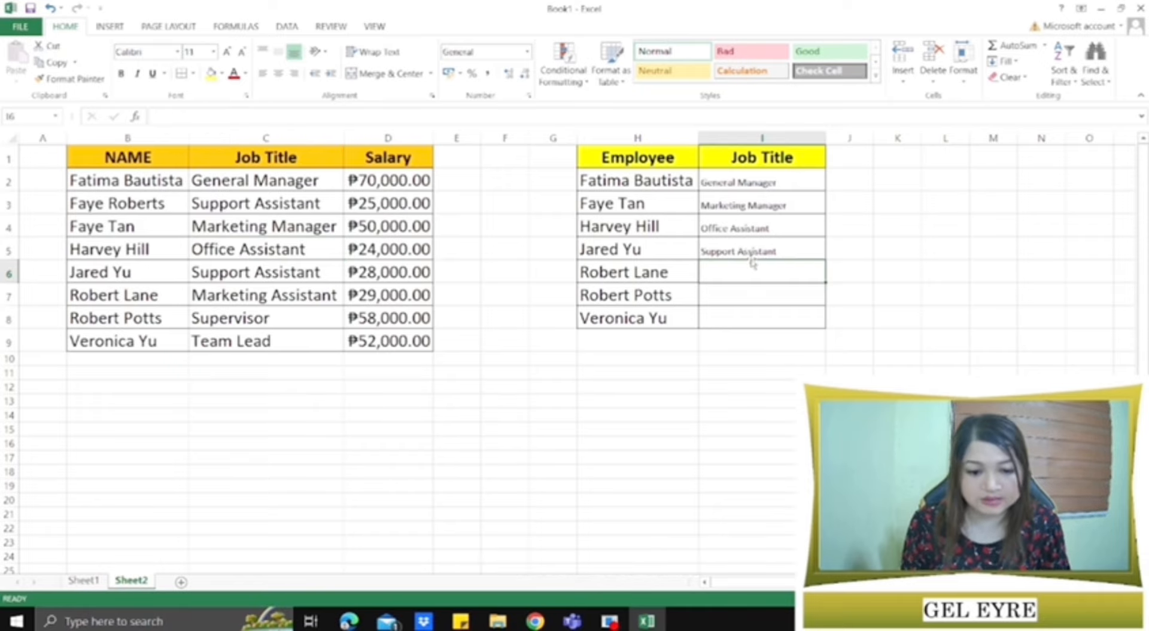
Step: Copy the VLOOKUP formula in I5 down through I8 to look up the remaining employees' job titles
{"action": "left_click", "coordinate": [743, 251]}
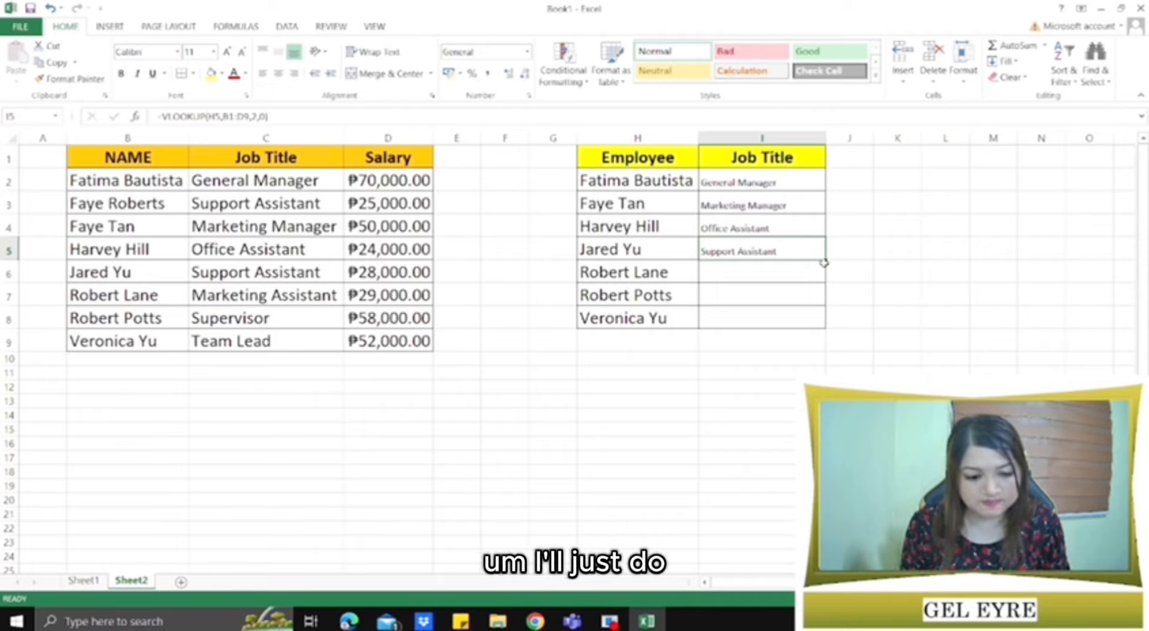
{"action": "left_click_drag", "start_coordinate": [826, 260], "coordinate": [823, 326]}
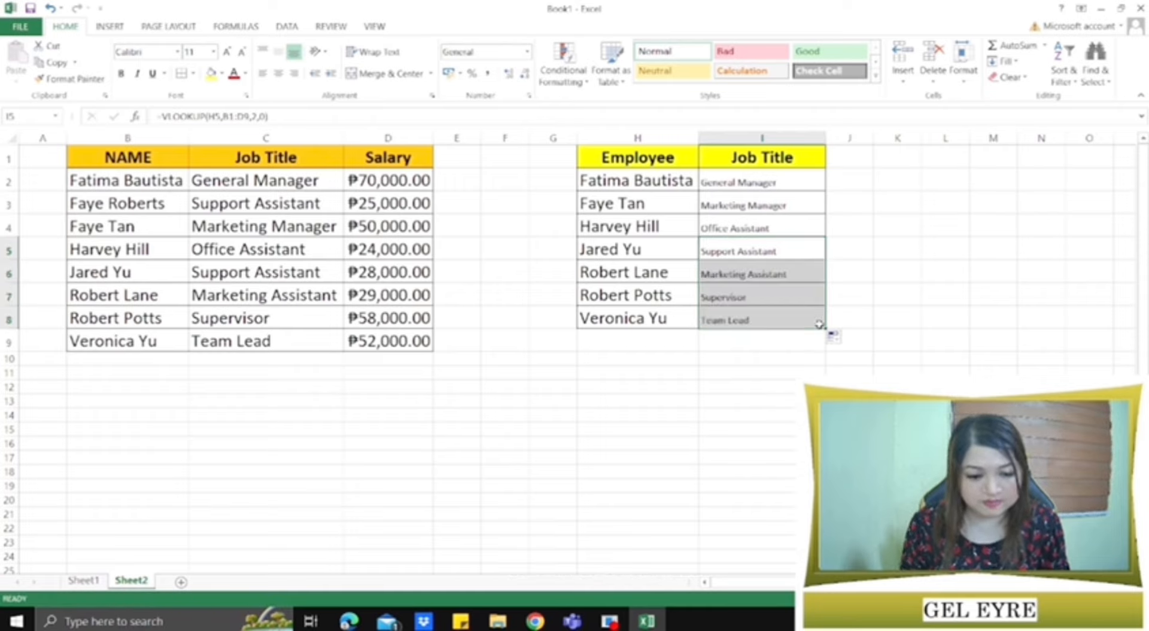
{"action": "left_click", "coordinate": [841, 262]}
Step: Check the job titles returned in I6:I8 against the matching employees in B7:C9 of the reference table
{"action": "left_click", "coordinate": [786, 271]}
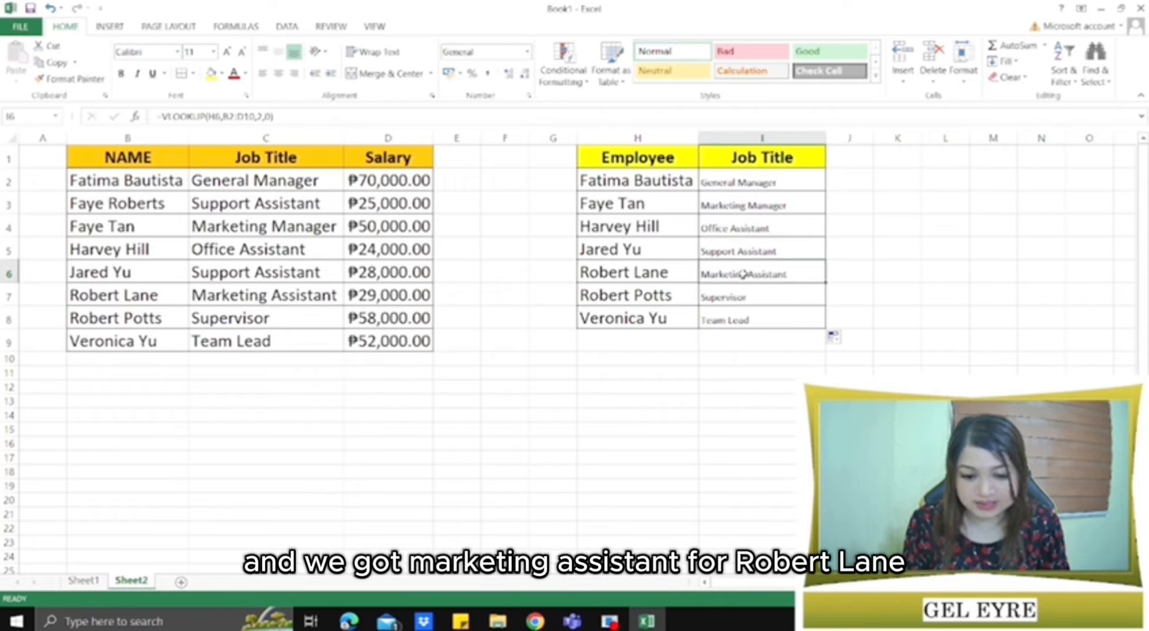
{"action": "left_click", "coordinate": [661, 274]}
{"action": "left_click", "coordinate": [741, 304]}
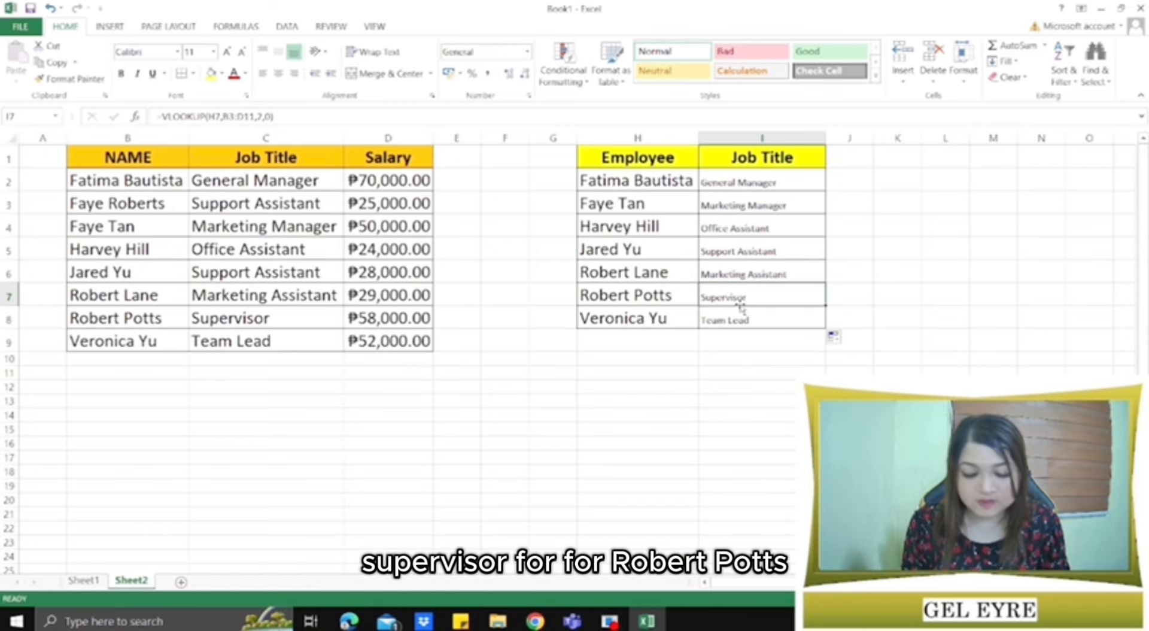
{"action": "left_click", "coordinate": [641, 299]}
{"action": "left_click", "coordinate": [739, 320]}
{"action": "left_click", "coordinate": [639, 320]}
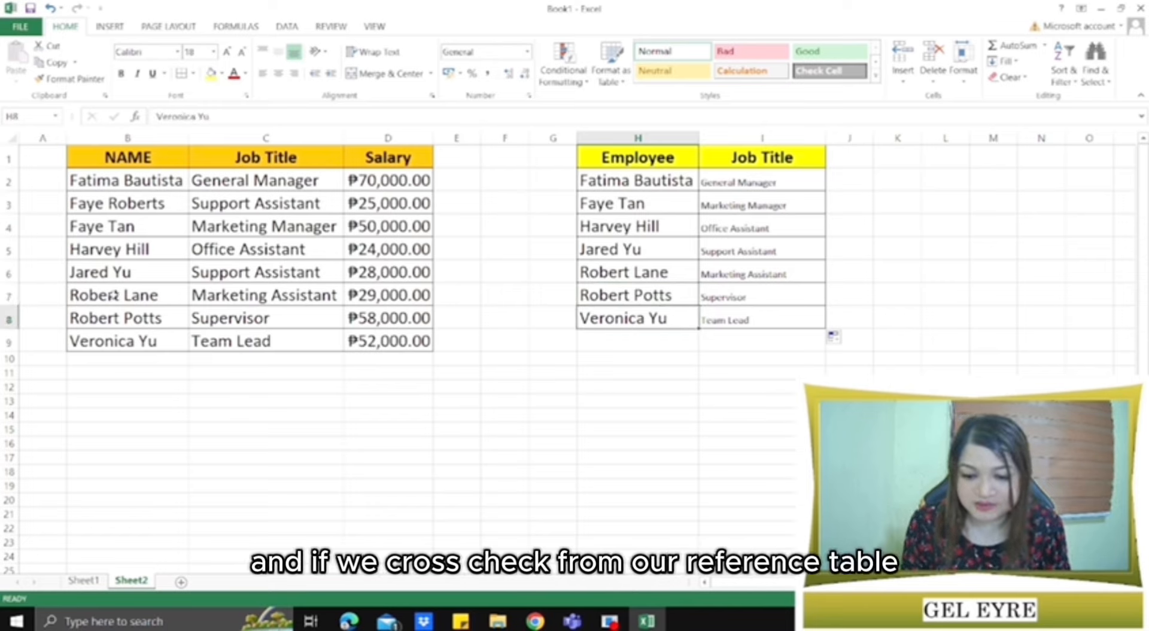
{"action": "left_click_drag", "start_coordinate": [112, 293], "coordinate": [290, 340]}
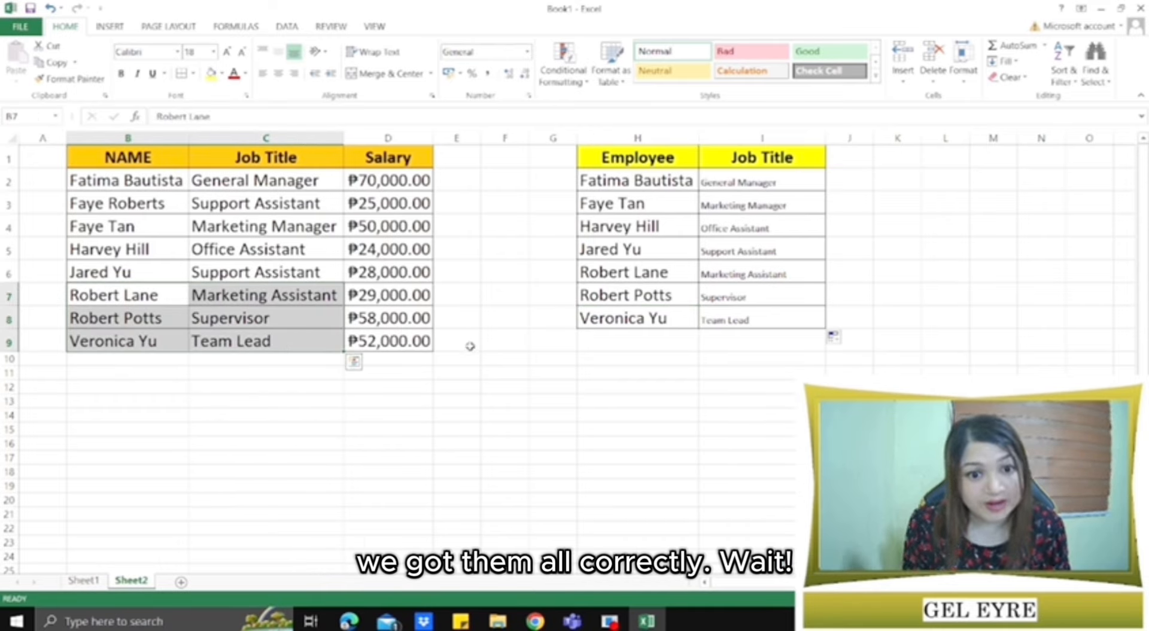
{"action": "left_click", "coordinate": [507, 275]}
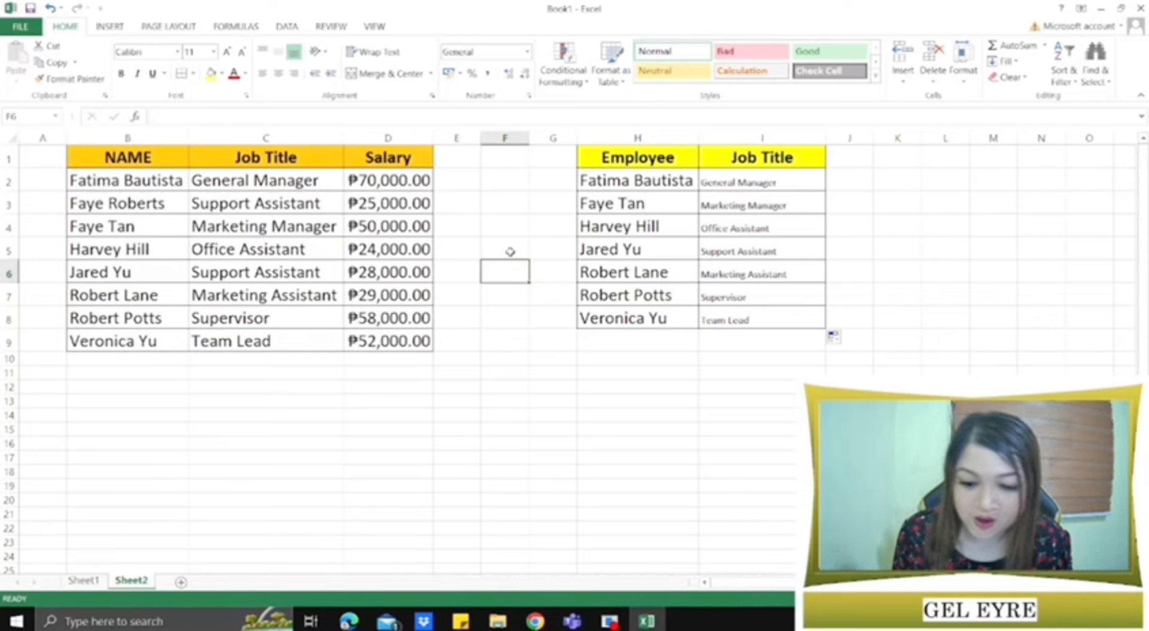
{"action": "left_click", "coordinate": [388, 400]}
{"action": "left_click", "coordinate": [180, 427]}
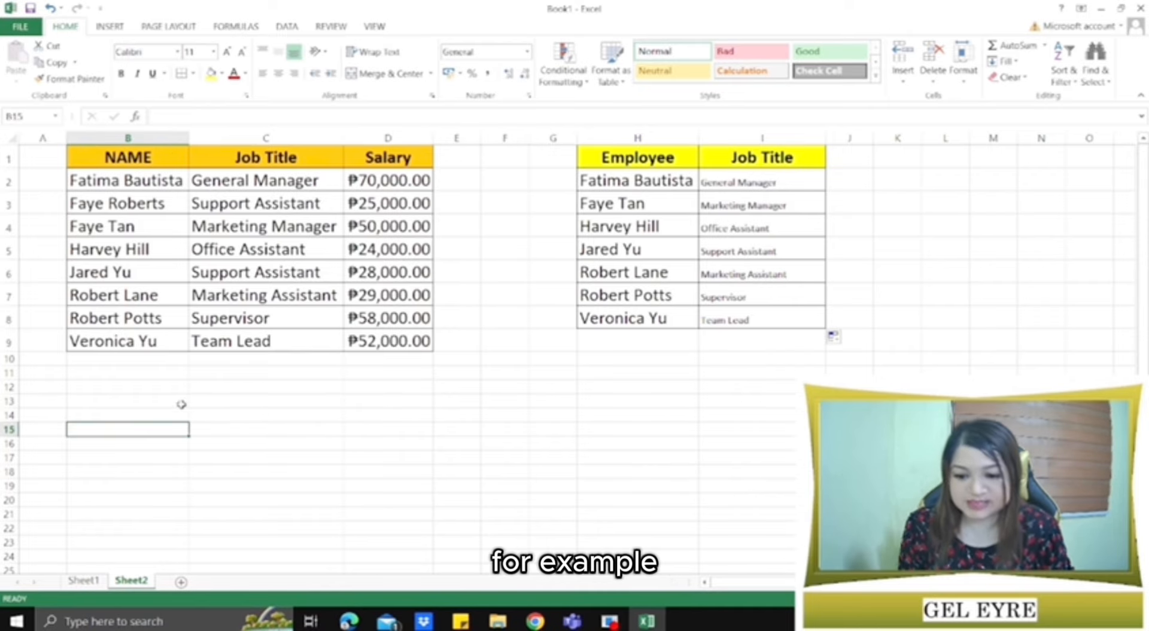
{"action": "left_click_drag", "start_coordinate": [254, 157], "coordinate": [389, 249]}
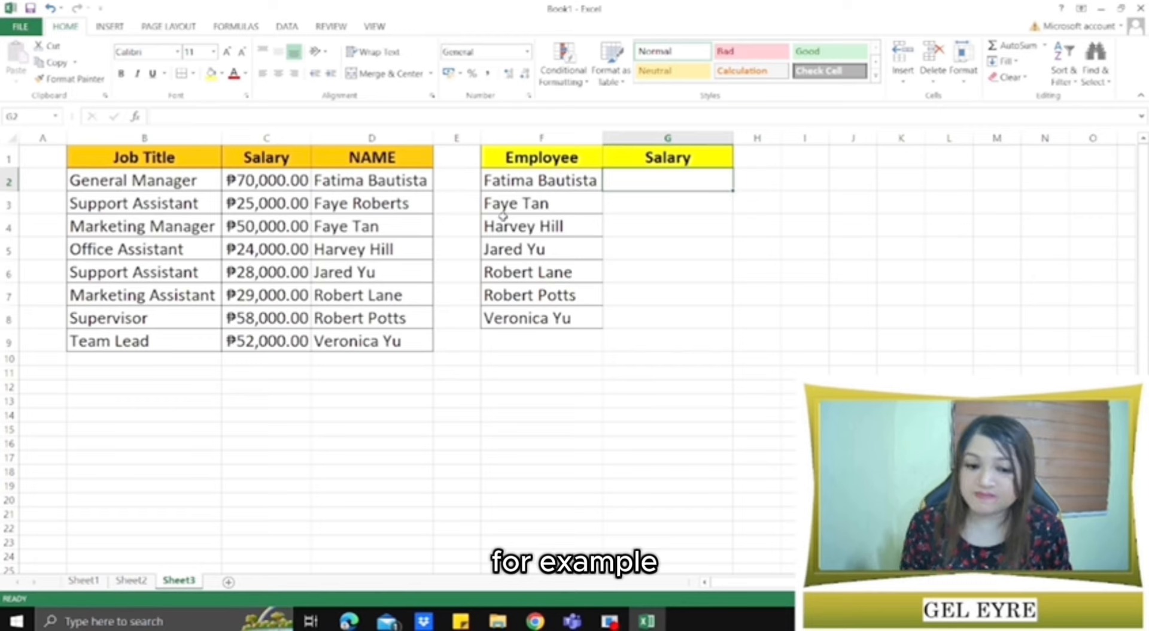
Step: Examine the Sheet3 reference table in B1:D9 with its Job Title, Salary and NAME columns
{"action": "left_click", "coordinate": [452, 173]}
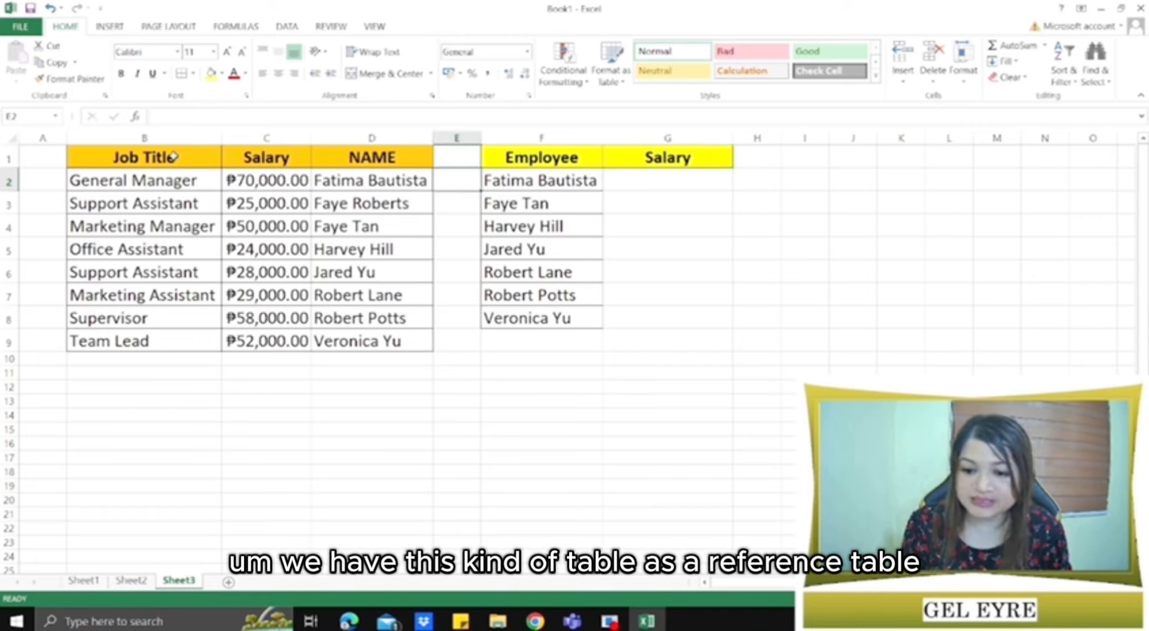
{"action": "mouse_move", "coordinate": [173, 157]}
{"action": "left_mouse_down"}
{"action": "mouse_move", "coordinate": [385, 226]}
{"action": "mouse_move", "coordinate": [415, 340]}
{"action": "left_mouse_up"}
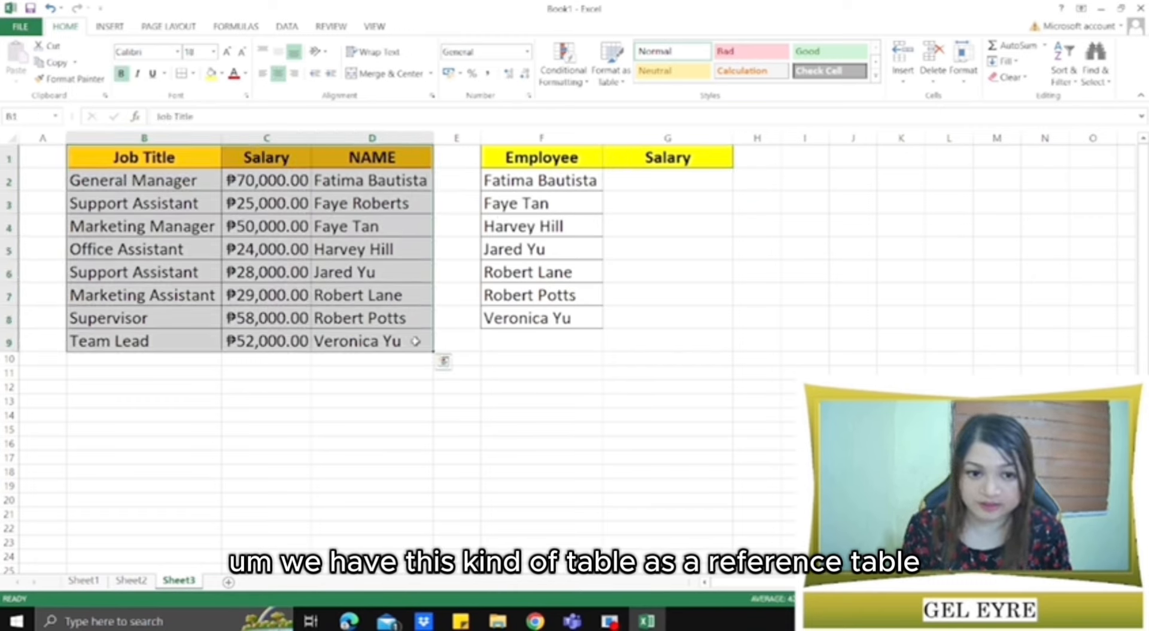
{"action": "left_click", "coordinate": [756, 317]}
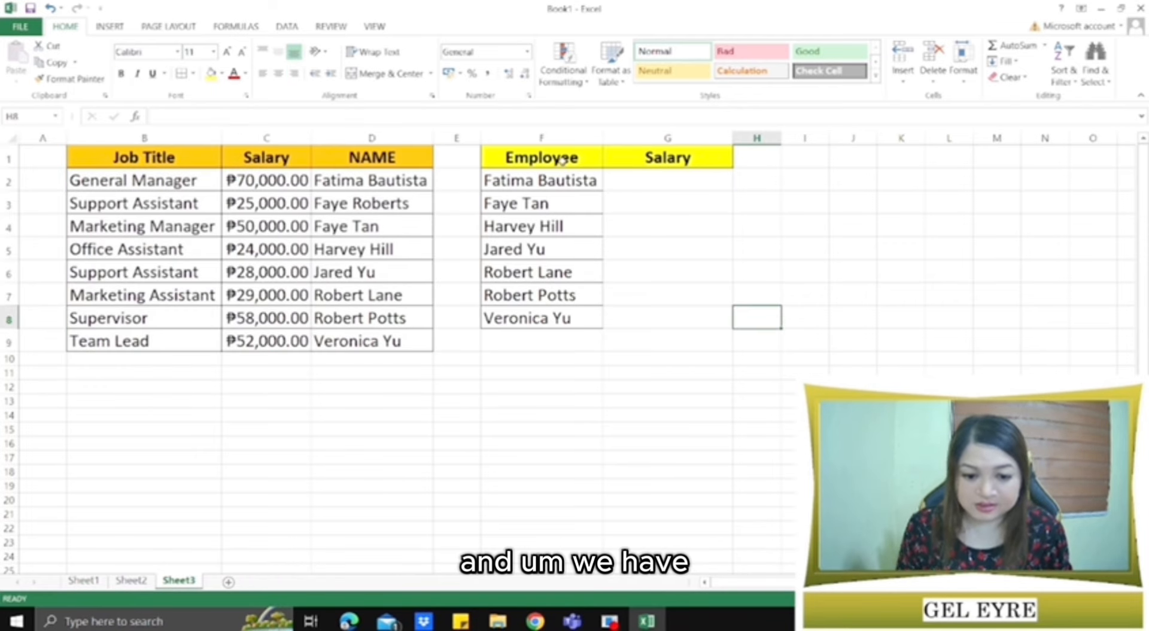
Step: Apply all borders to the Employee and Salary table in F1:G8
{"action": "left_click_drag", "start_coordinate": [561, 159], "coordinate": [687, 315]}
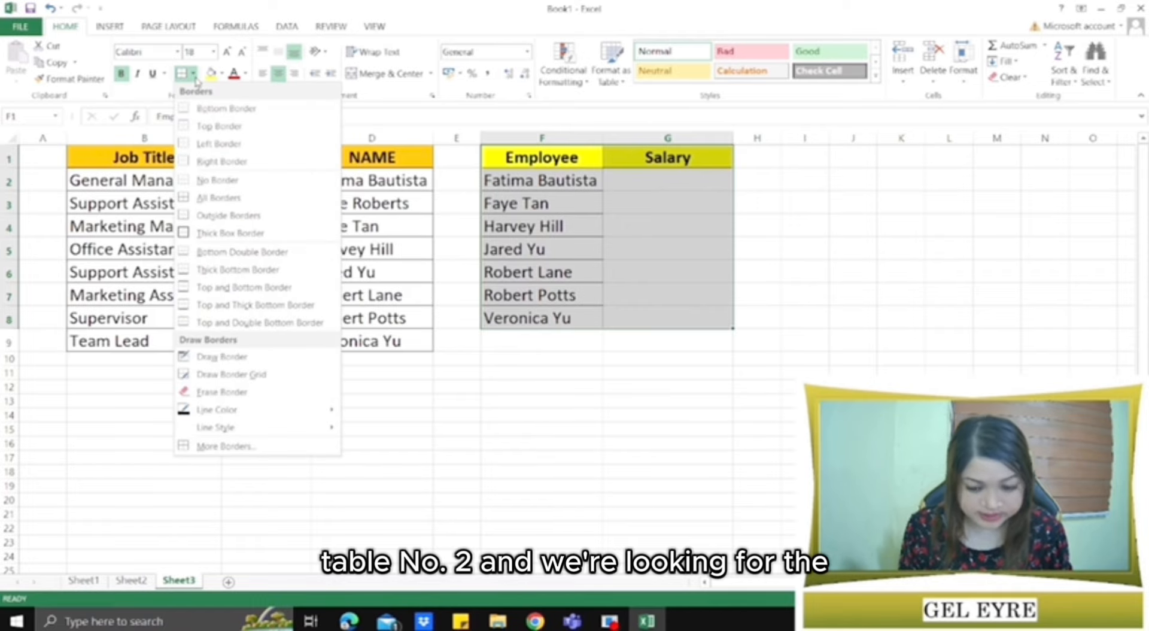
{"action": "left_click", "coordinate": [217, 201]}
{"action": "left_click", "coordinate": [784, 279]}
{"action": "left_click", "coordinate": [642, 296]}
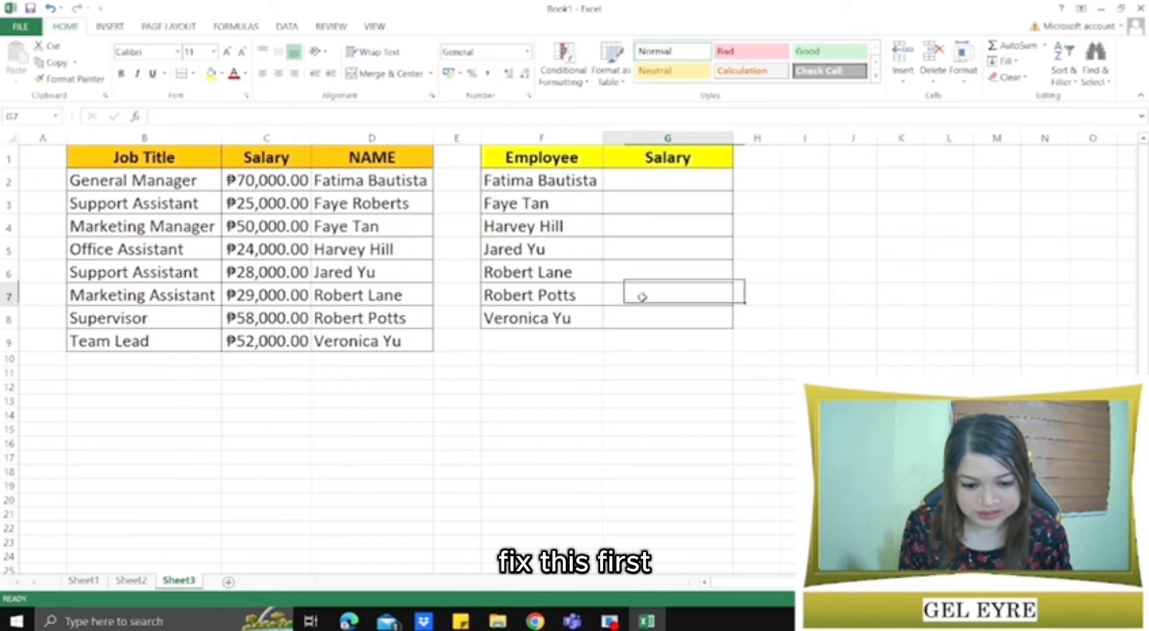
{"action": "left_click_drag", "start_coordinate": [560, 155], "coordinate": [687, 319]}
{"action": "left_click", "coordinate": [553, 415]}
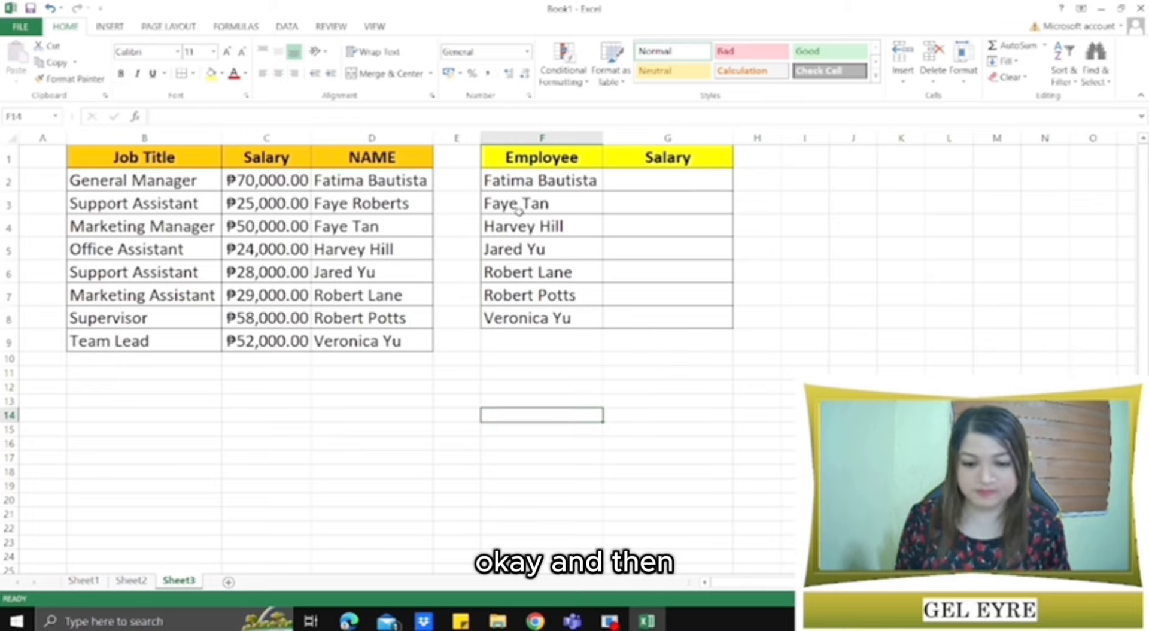
Step: Sort the Employee list in column F in ascending order, expanding the selection to the adjacent data
{"action": "left_click", "coordinate": [553, 139]}
{"action": "left_click", "coordinate": [1064, 69]}
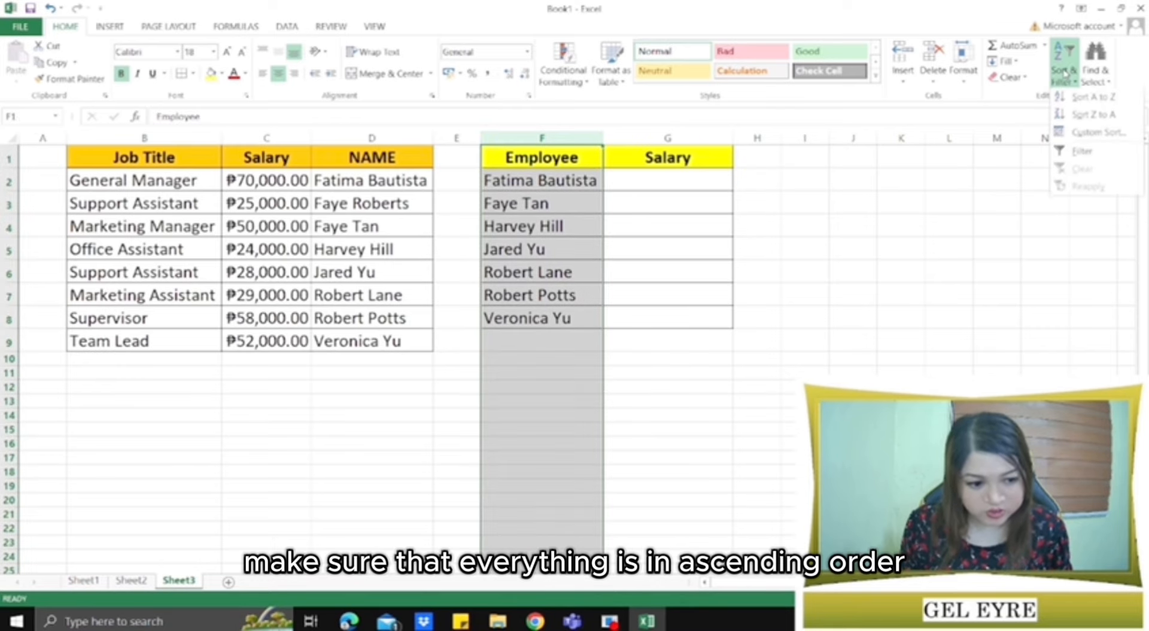
{"action": "left_click", "coordinate": [1072, 100]}
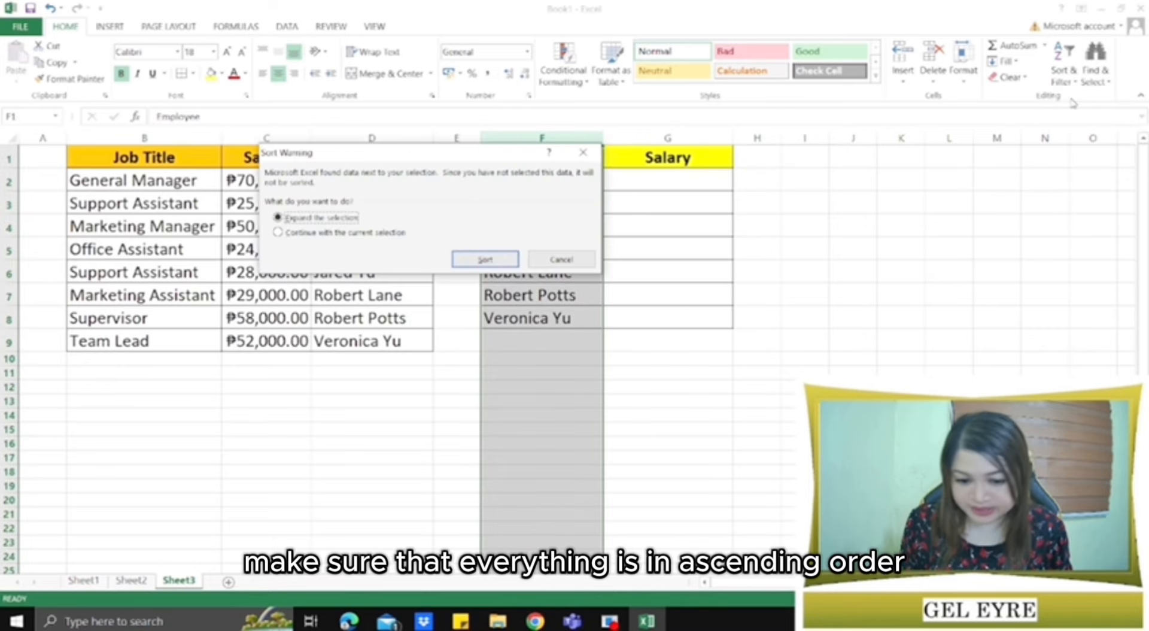
{"action": "left_click", "coordinate": [485, 259]}
Step: Sort the reference table in columns B to D in ascending order by Job Title
{"action": "left_click_drag", "start_coordinate": [148, 136], "coordinate": [349, 157]}
{"action": "left_click", "coordinate": [1064, 69]}
{"action": "left_click", "coordinate": [1072, 101]}
{"action": "left_click", "coordinate": [458, 227]}
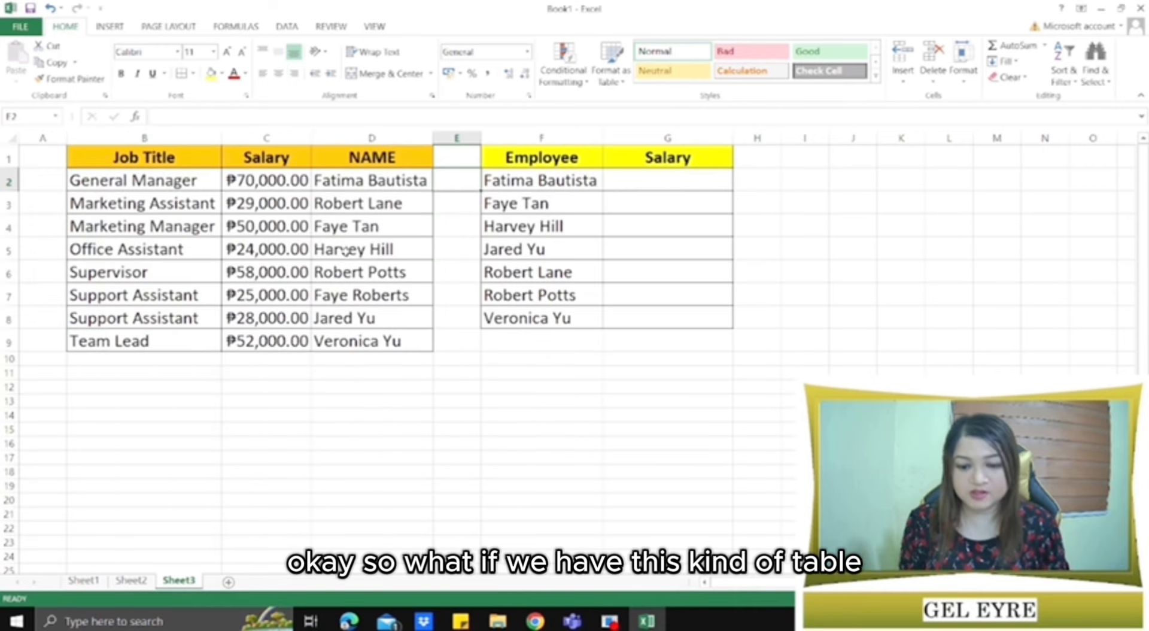
Step: Examine the reference table B1:D9 and the Salary column G that needs a salary per employee
{"action": "left_click", "coordinate": [344, 251]}
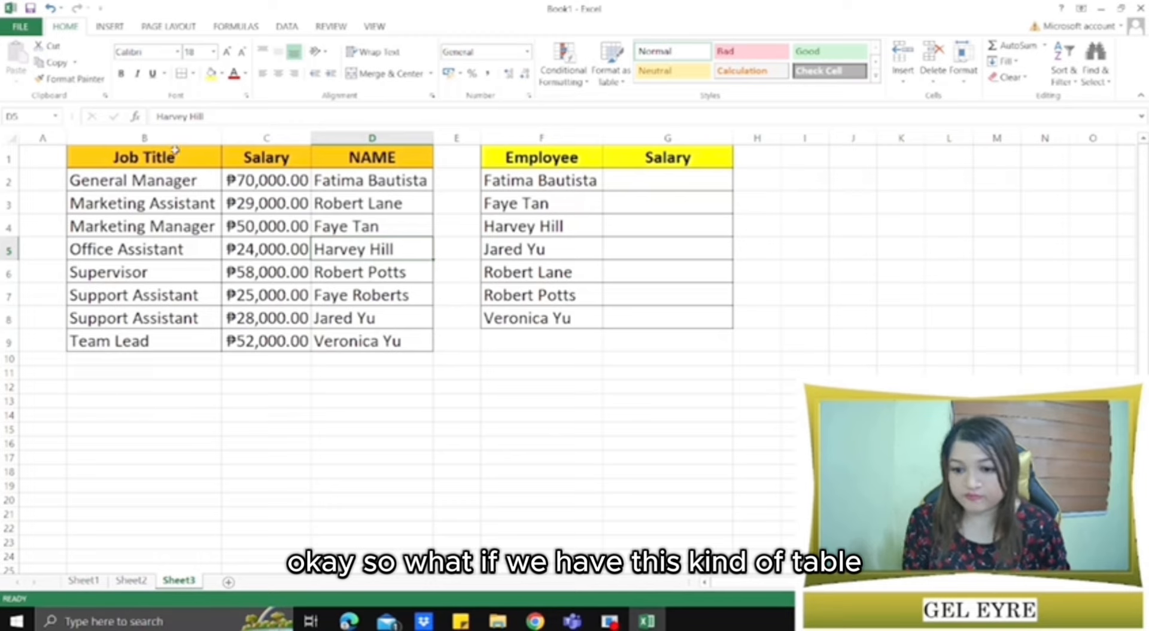
{"action": "left_click_drag", "start_coordinate": [166, 157], "coordinate": [351, 335]}
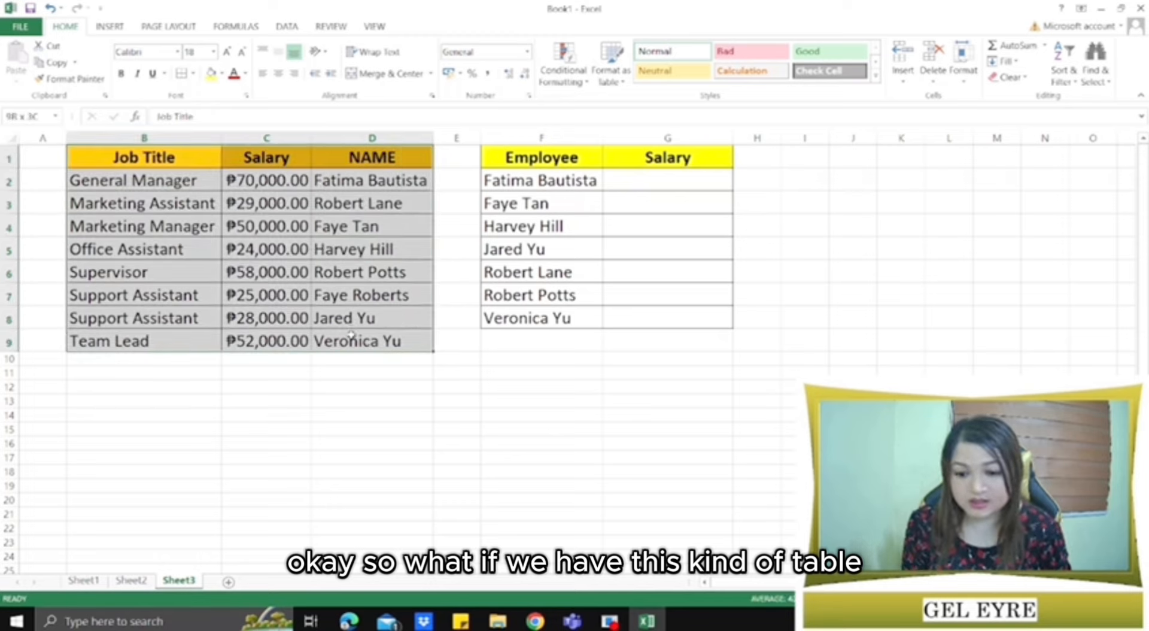
{"action": "left_click", "coordinate": [688, 274]}
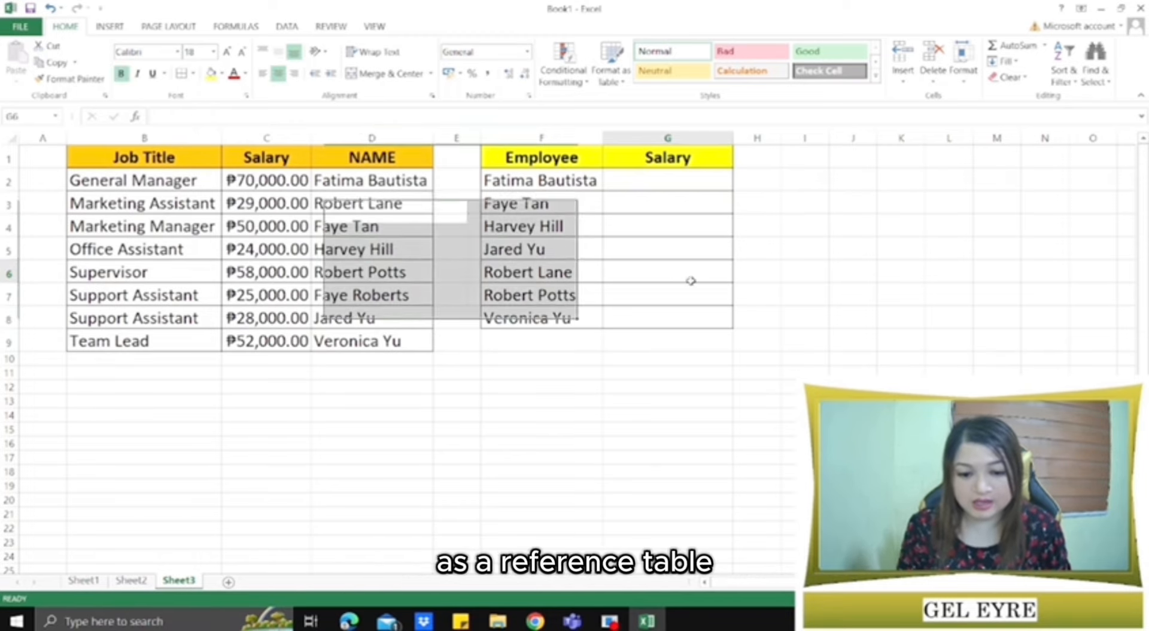
{"action": "left_click", "coordinate": [655, 159]}
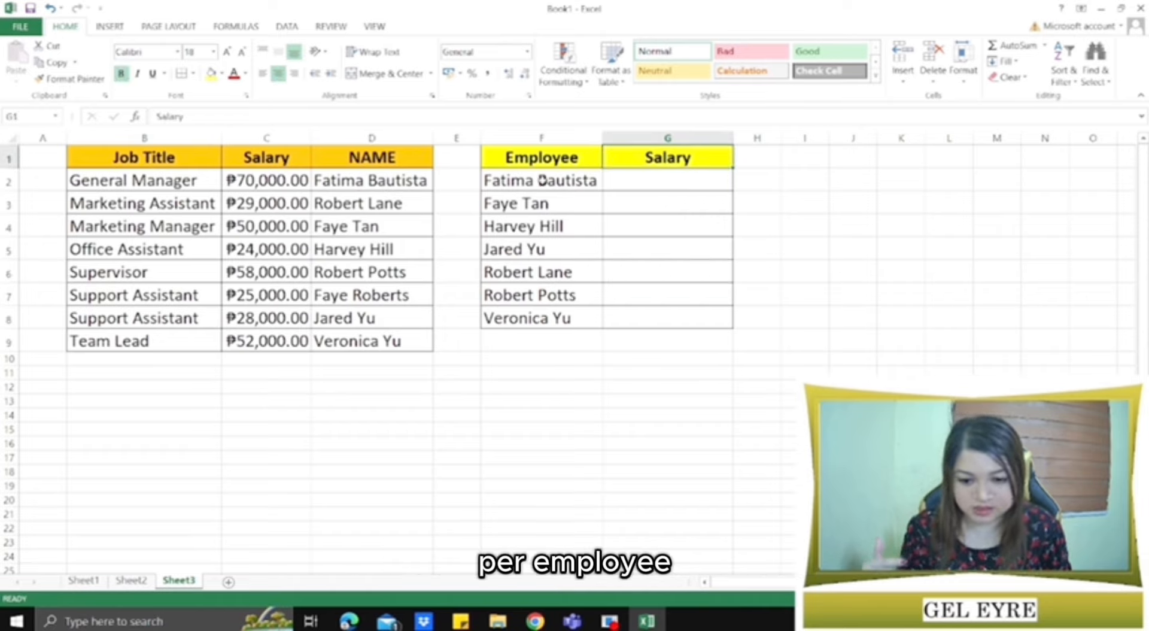
Step: Copy the Salary column C and insert the copied column directly after the NAME column as column E
{"action": "left_click", "coordinate": [617, 180]}
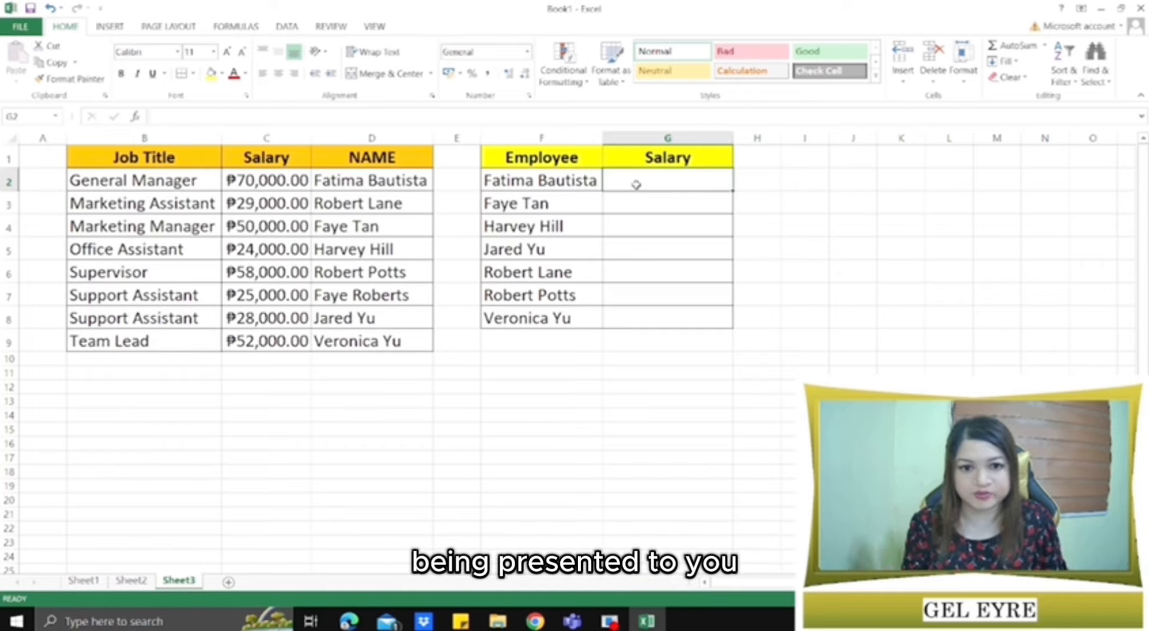
{"action": "left_click", "coordinate": [349, 254]}
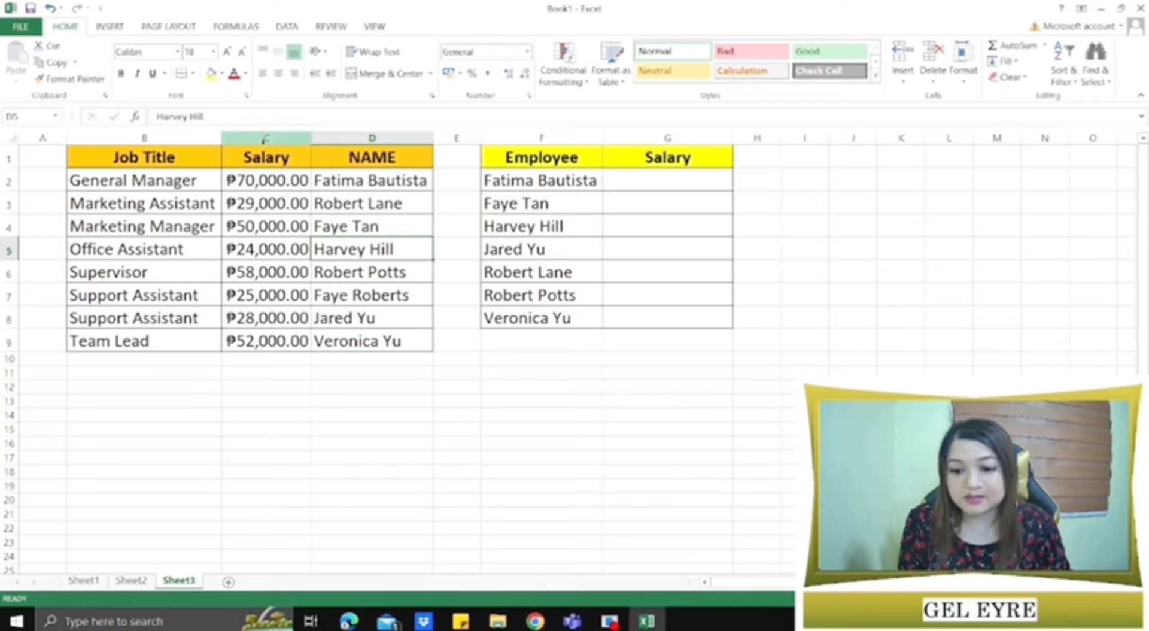
{"action": "left_click", "coordinate": [265, 138]}
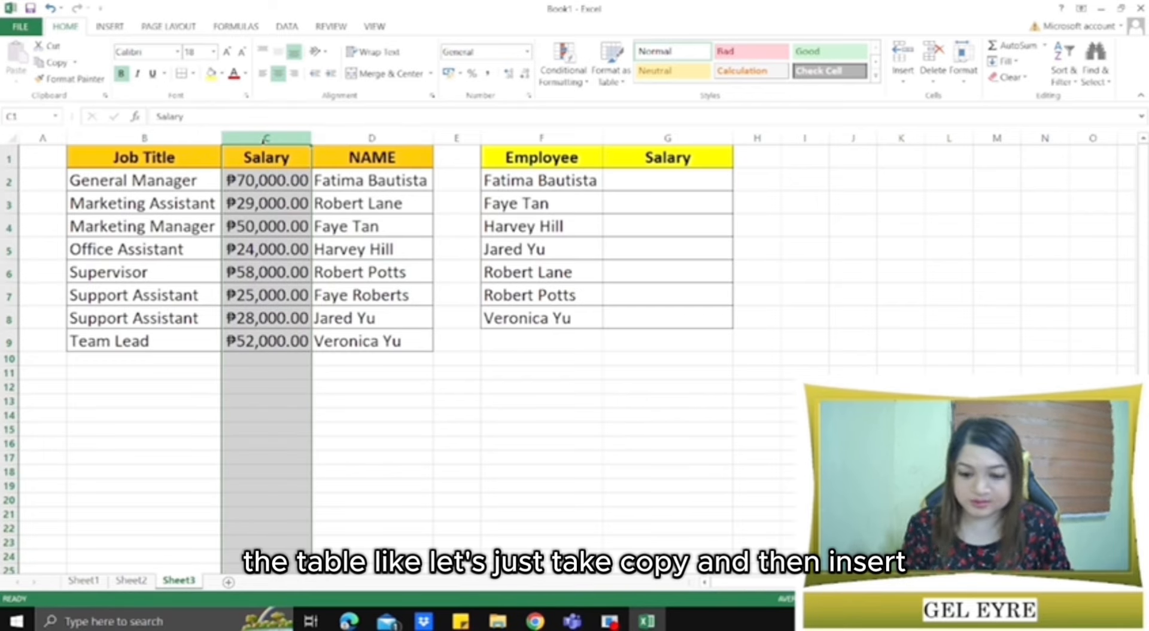
{"action": "key", "text": "ctrl+c"}
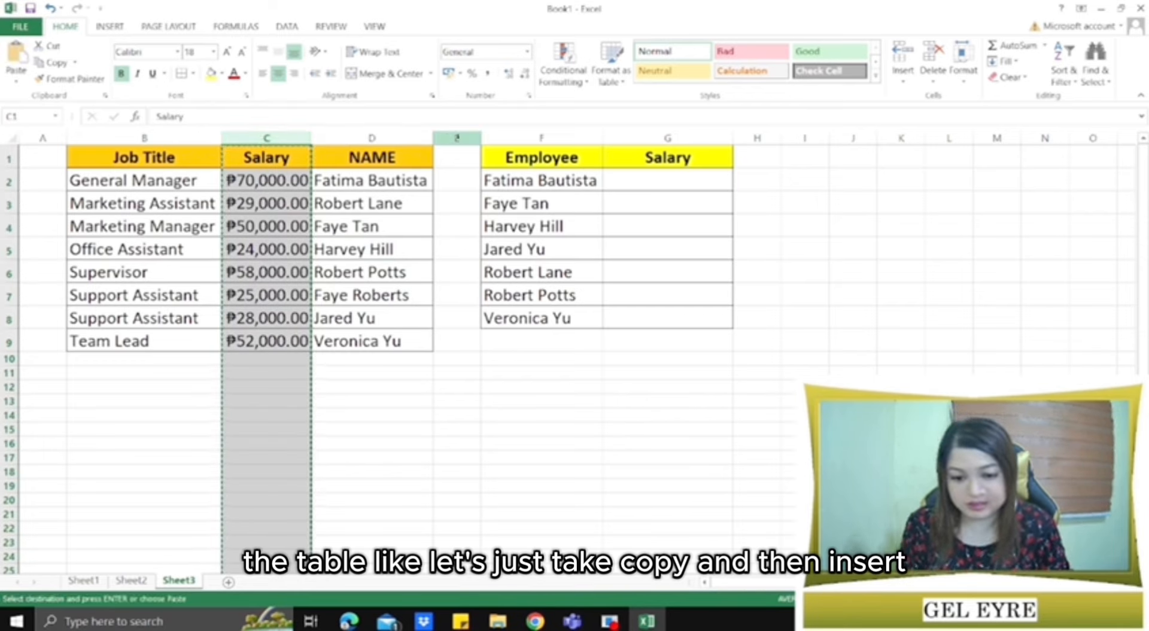
{"action": "left_click", "coordinate": [469, 139]}
{"action": "right_click", "coordinate": [462, 142]}
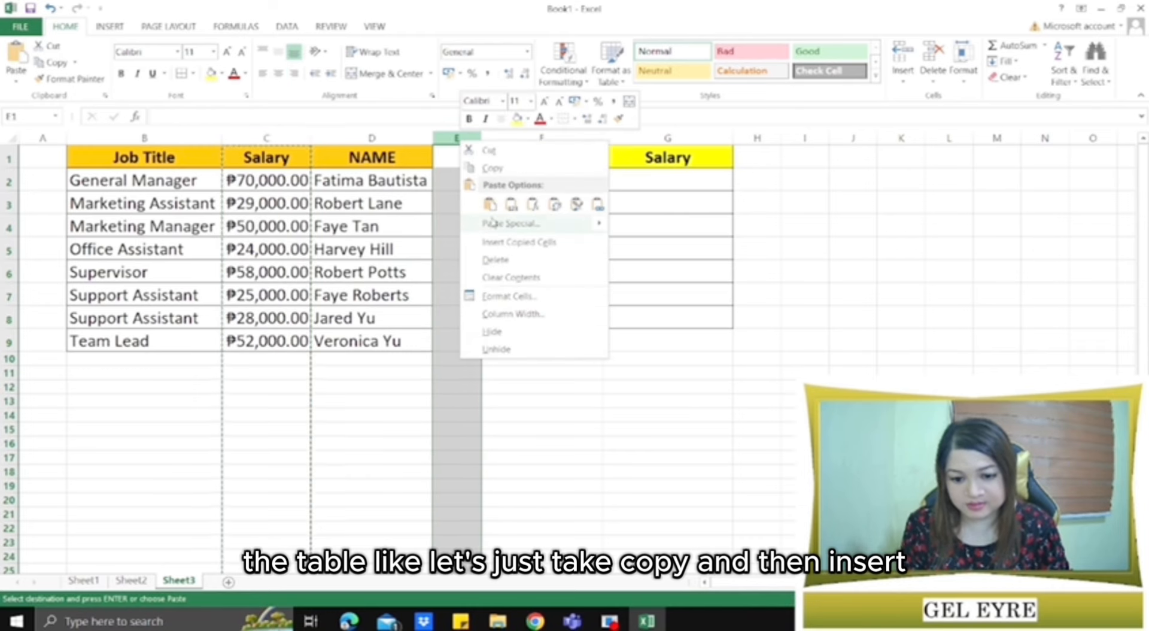
{"action": "left_click", "coordinate": [487, 246]}
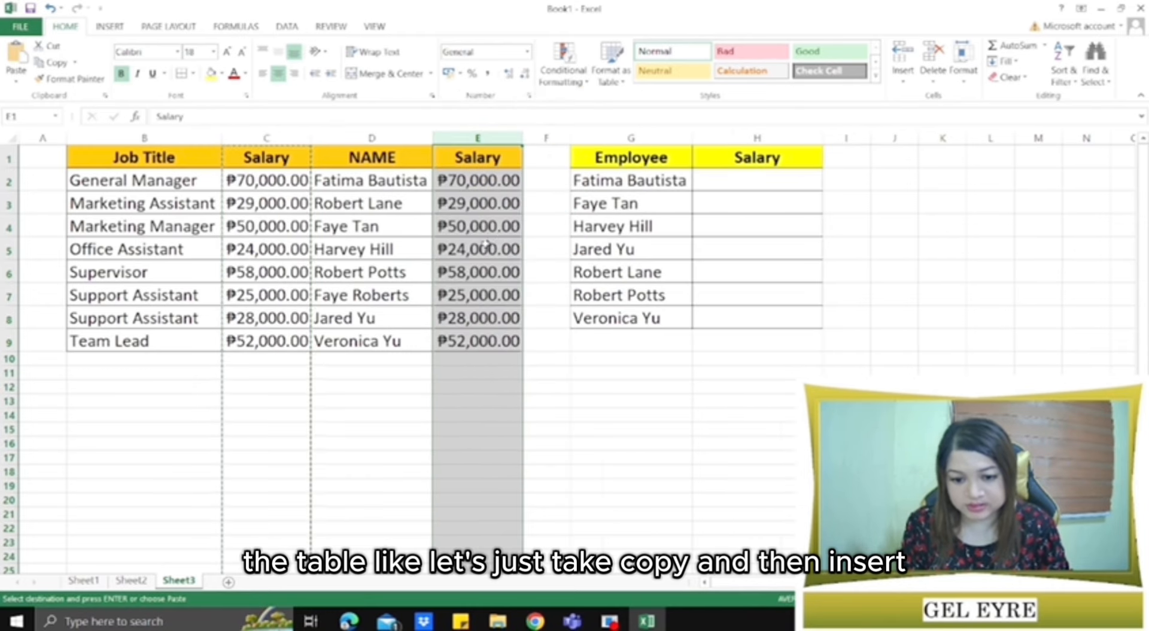
{"action": "left_click", "coordinate": [555, 198]}
{"action": "key", "text": "Escape"}
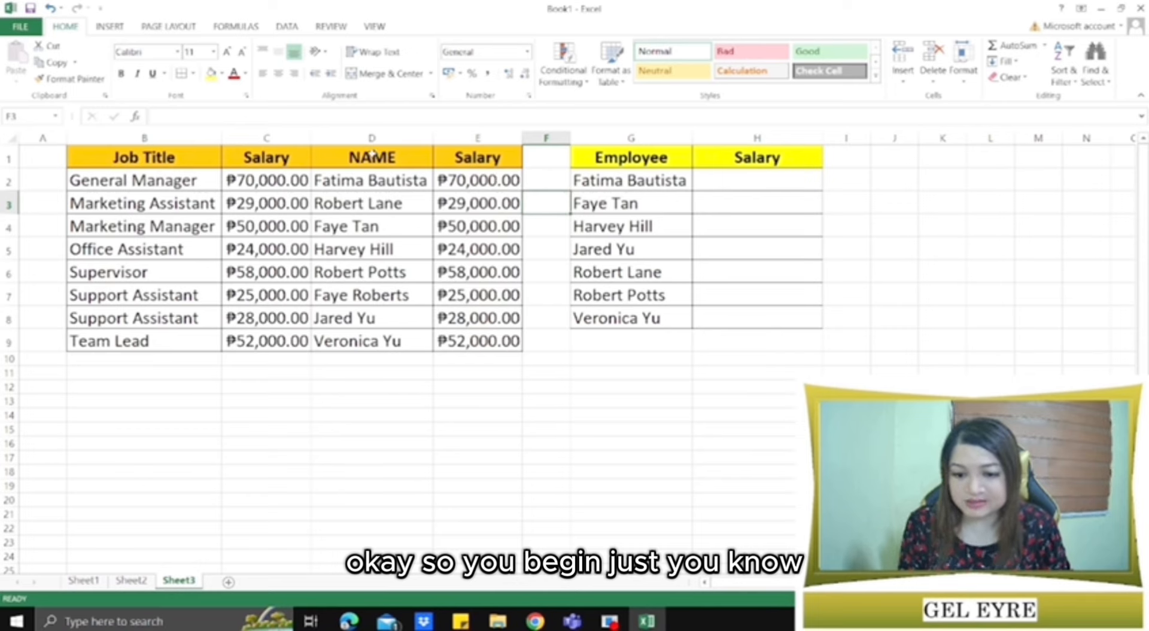
Step: Start a VLOOKUP formula in H2 with the employee name in G2 as the lookup value
{"action": "left_click_drag", "start_coordinate": [372, 154], "coordinate": [470, 340]}
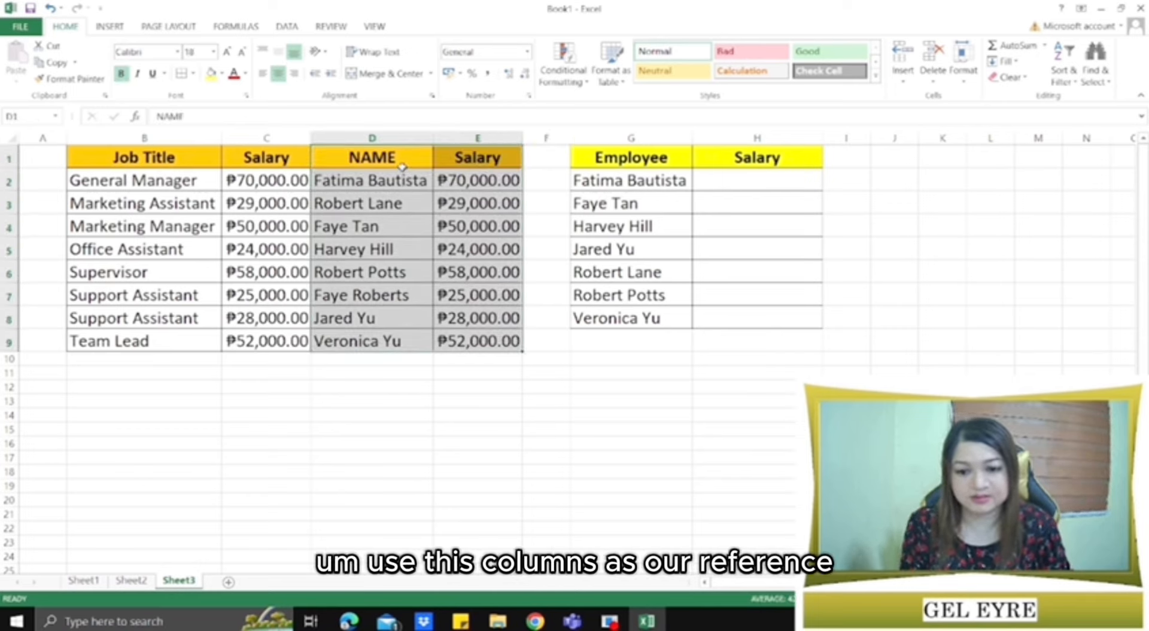
{"action": "left_click", "coordinate": [546, 209]}
{"action": "left_click", "coordinate": [745, 163]}
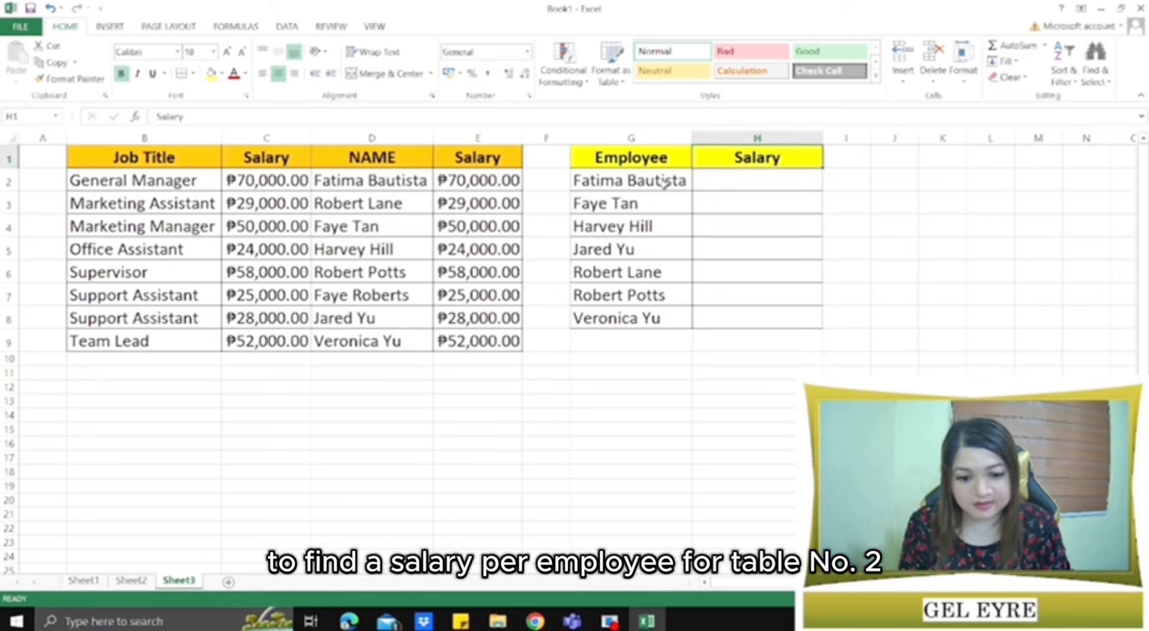
{"action": "left_click", "coordinate": [652, 187]}
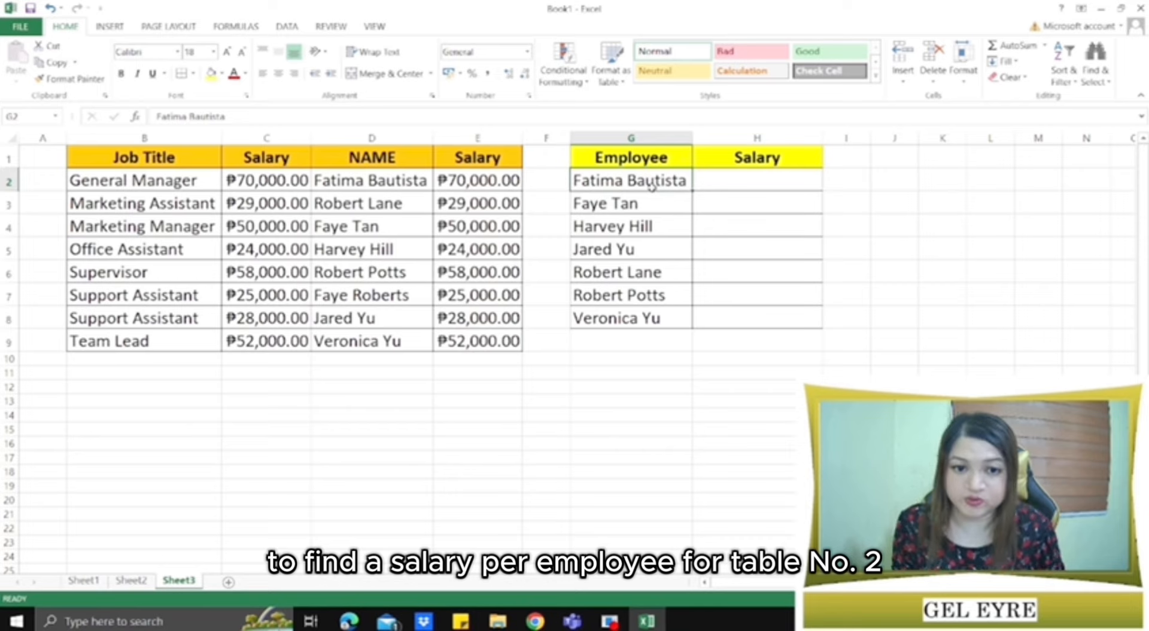
{"action": "left_click", "coordinate": [725, 181]}
{"action": "type", "text": "=vl"}
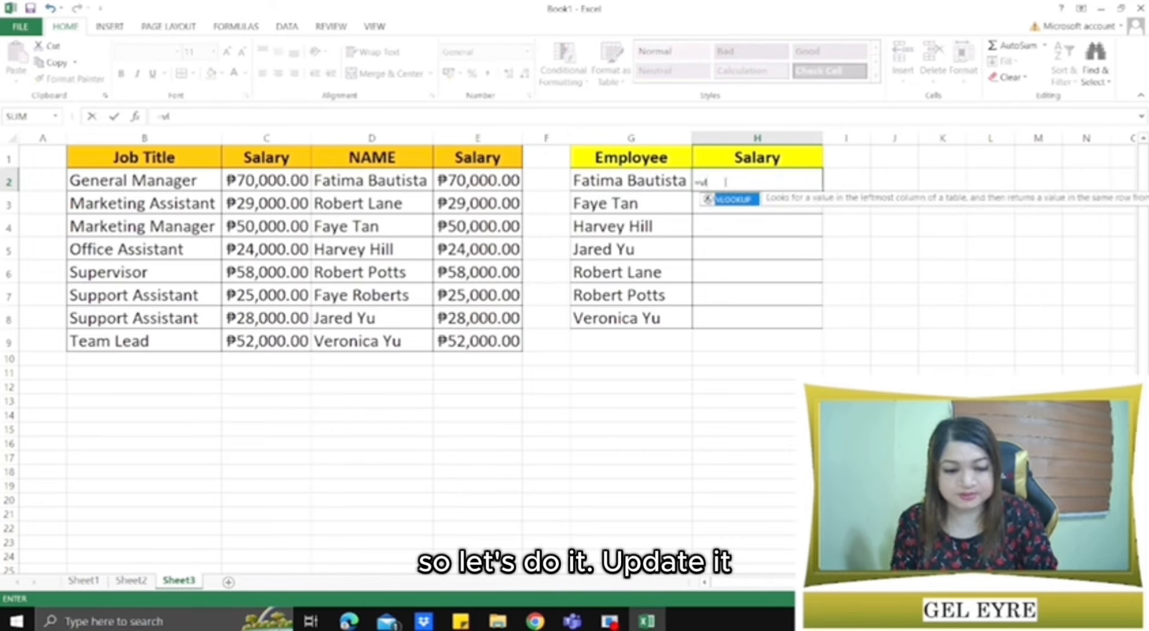
{"action": "key", "text": "Tab"}
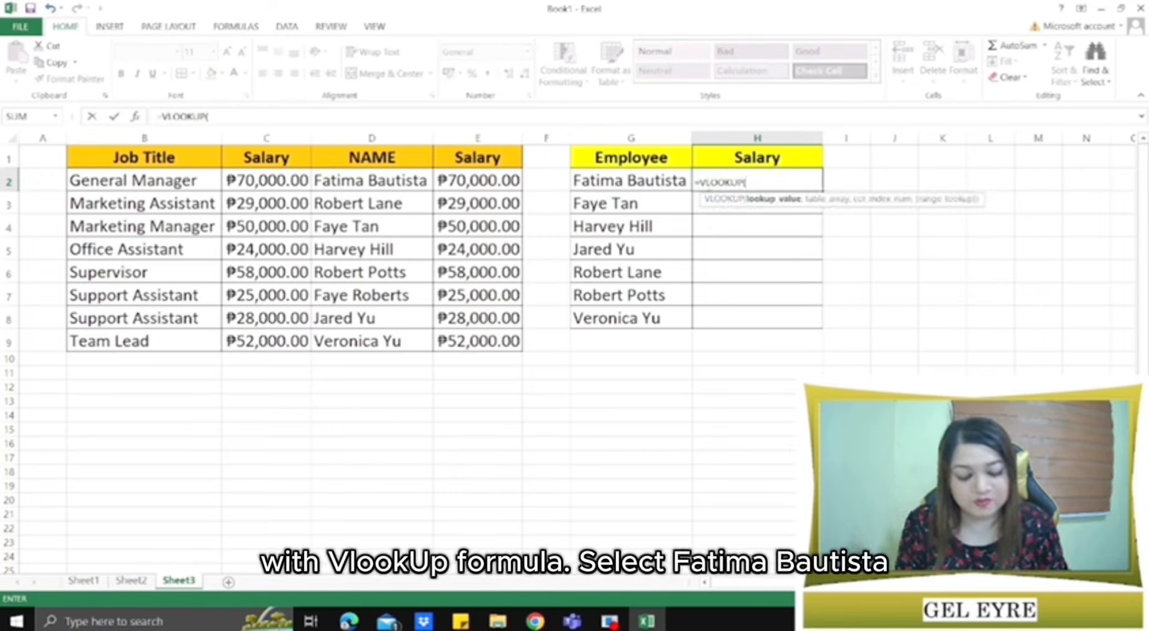
{"action": "left_click", "coordinate": [641, 181]}
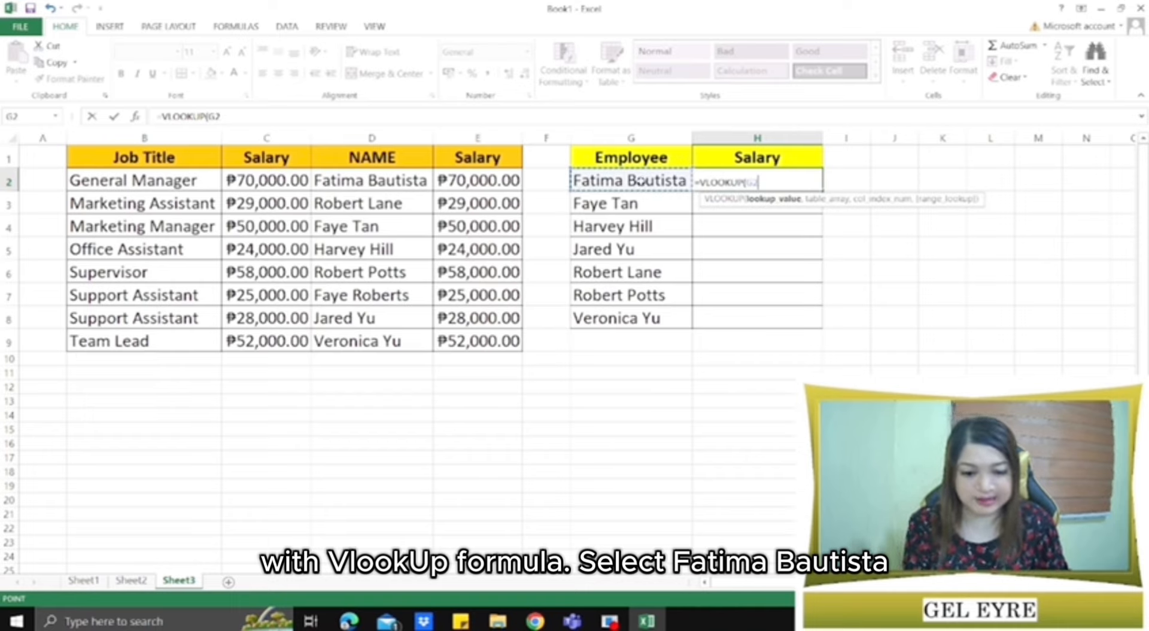
{"action": "type", "text": ","}
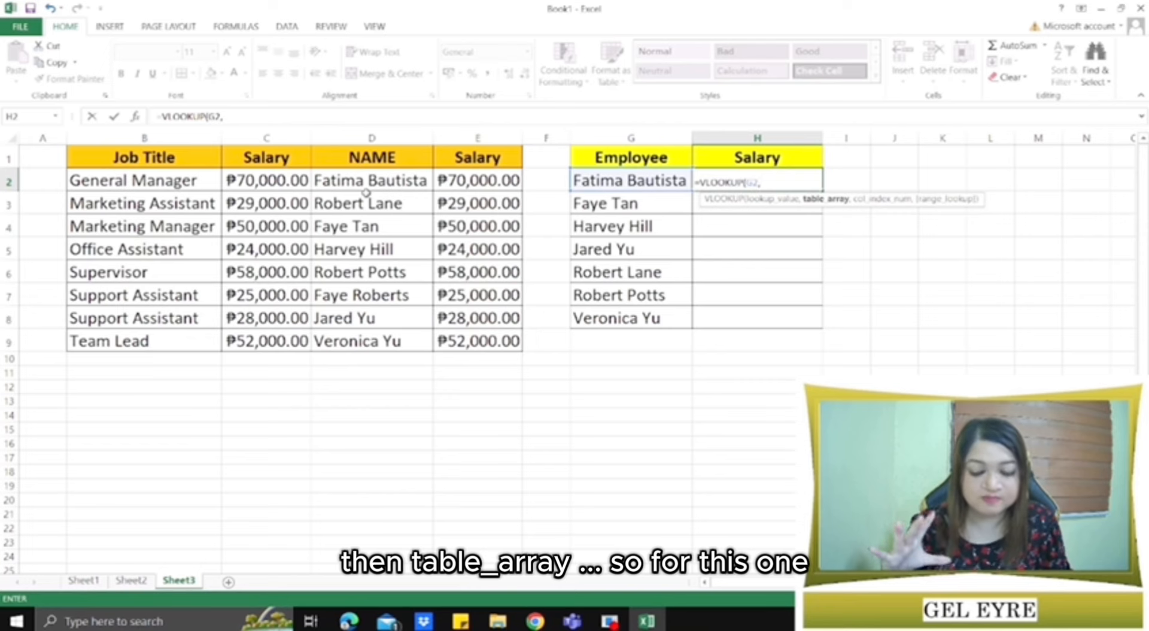
Step: Complete the H2 VLOOKUP with table array D1:E9, column index 2 and range lookup 0
{"action": "left_click_drag", "start_coordinate": [186, 157], "coordinate": [481, 346]}
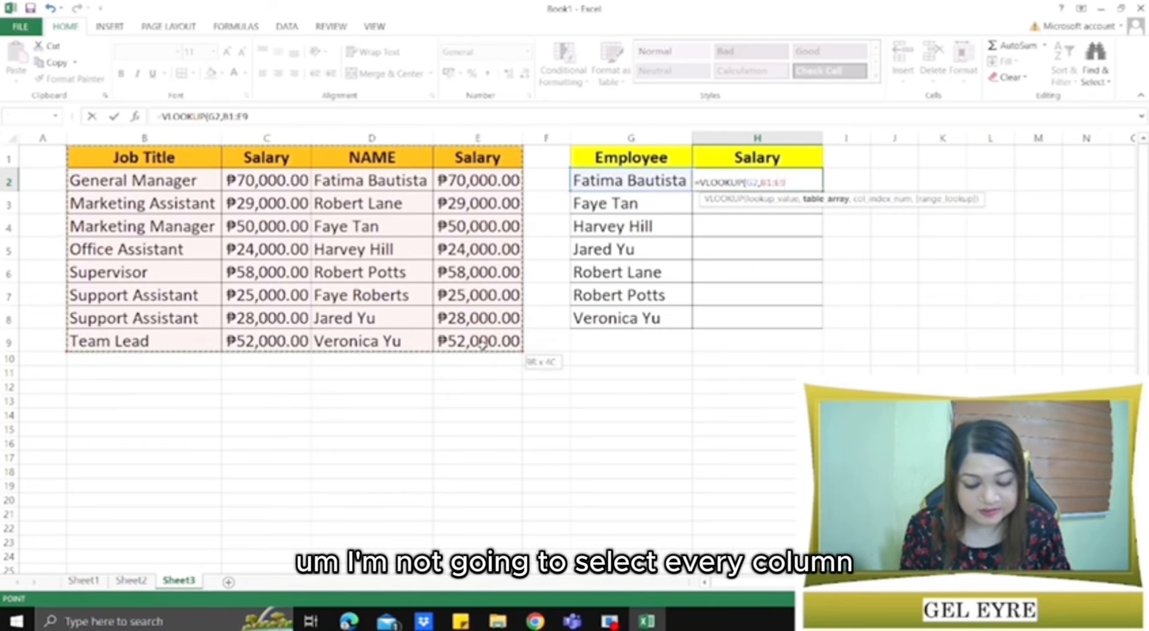
{"action": "left_click", "coordinate": [288, 138]}
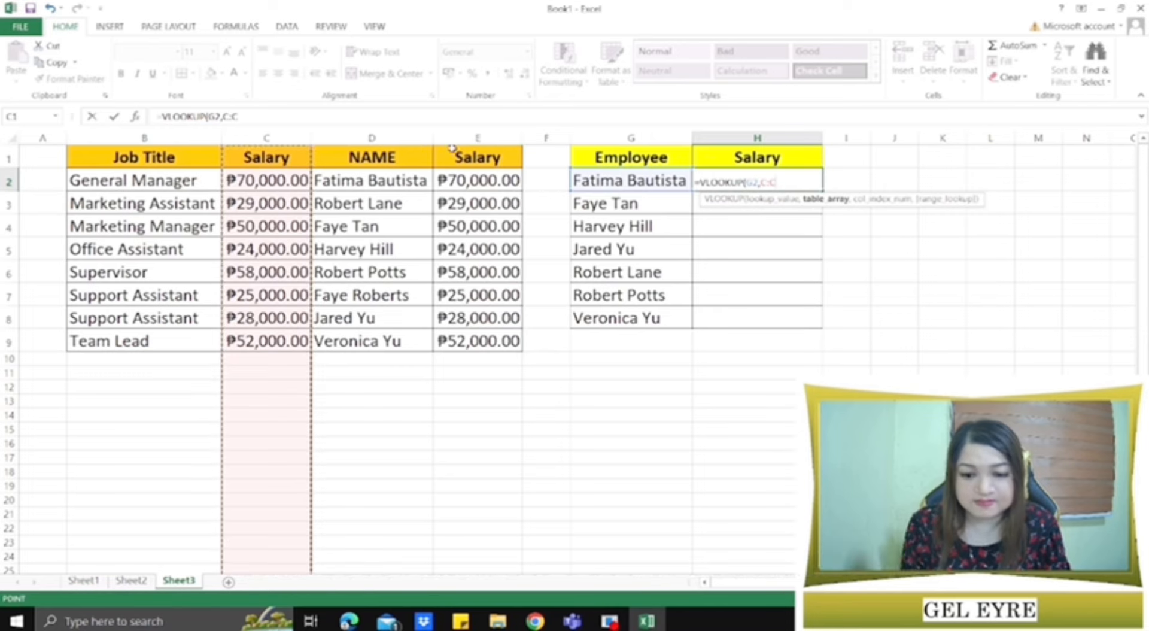
{"action": "left_click_drag", "start_coordinate": [371, 157], "coordinate": [479, 342]}
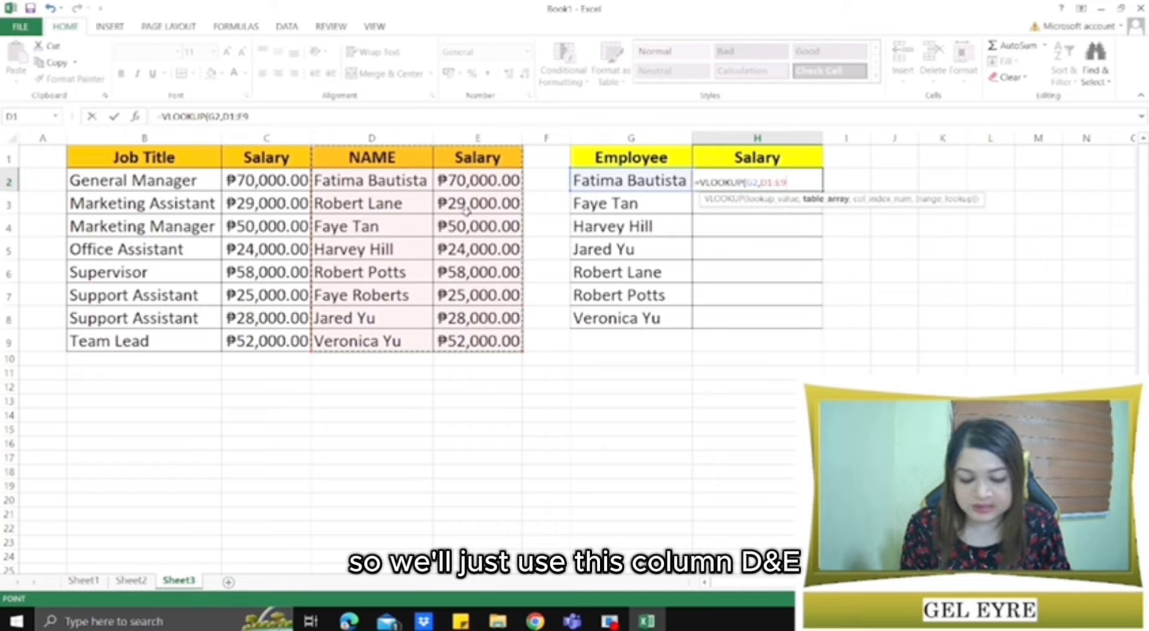
{"action": "type", "text": ",2"}
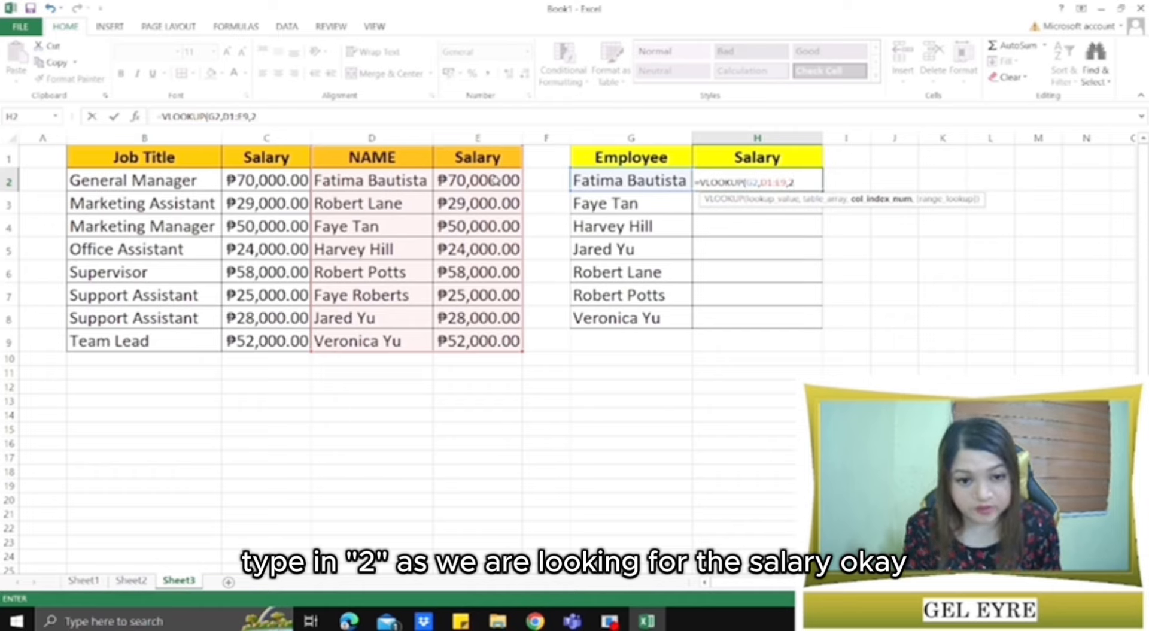
{"action": "type", "text": ","}
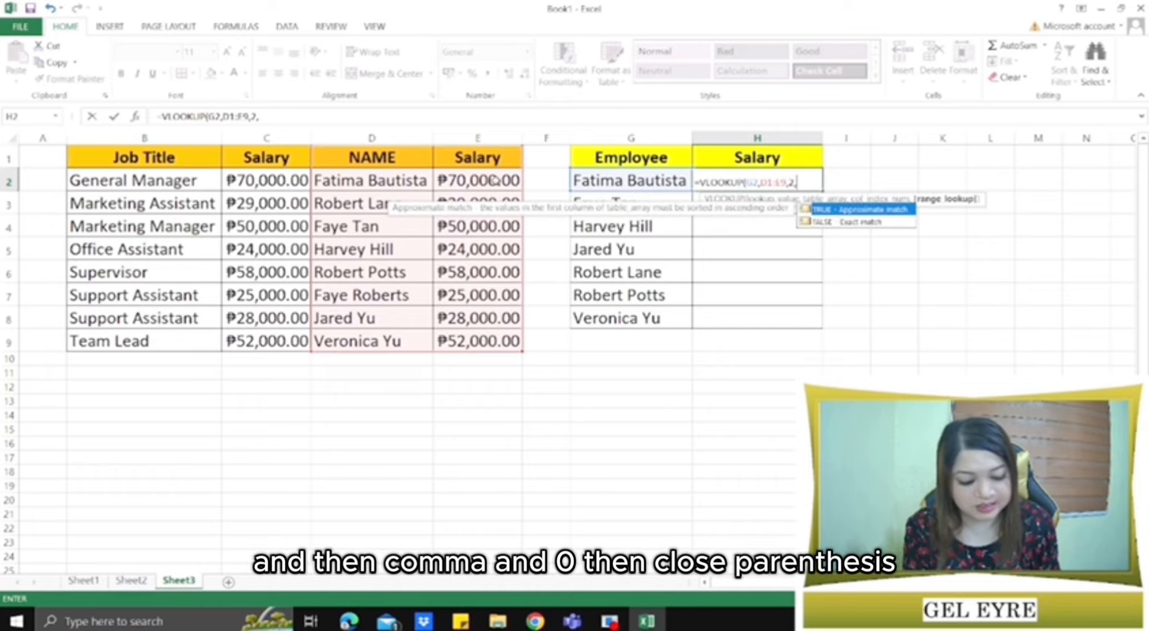
{"action": "type", "text": "0"}
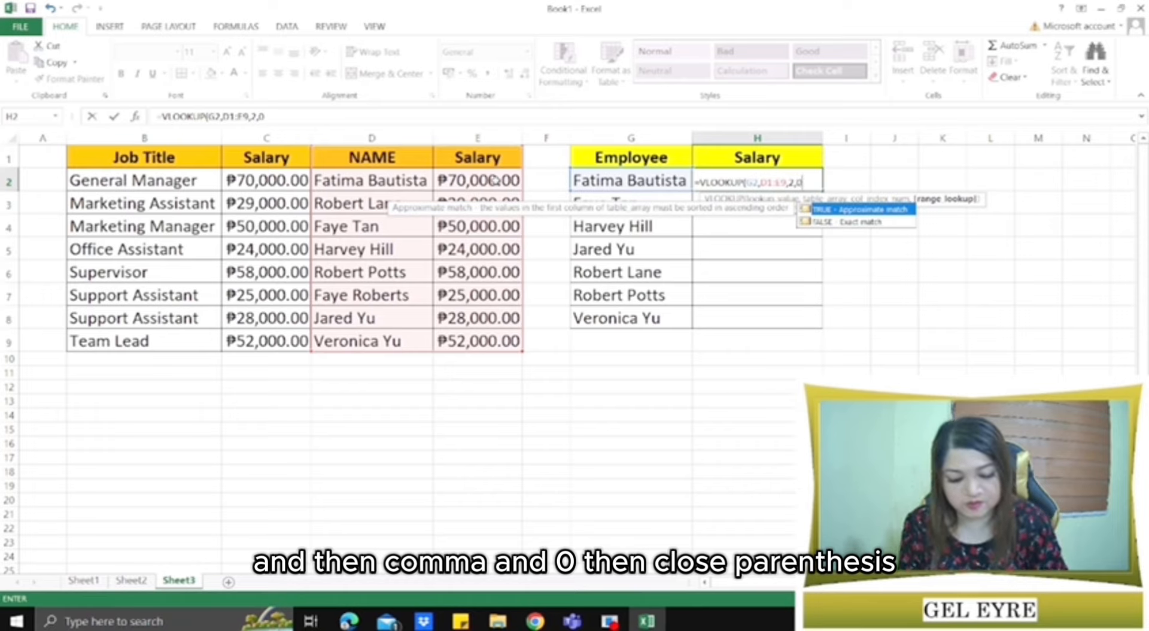
{"action": "type", "text": ")"}
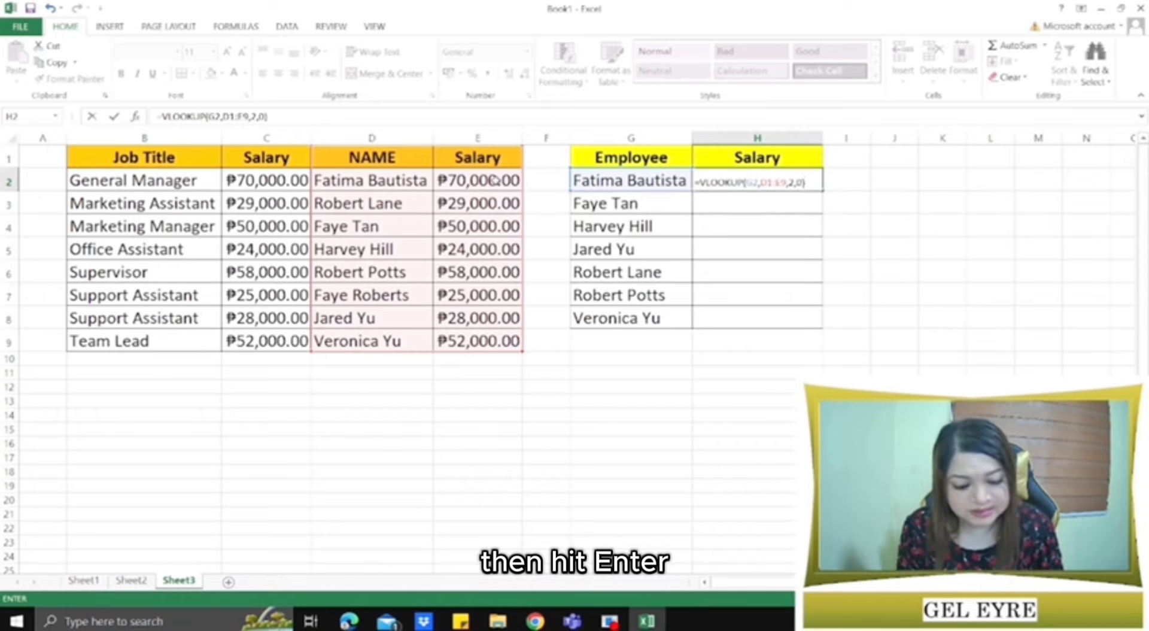
{"action": "key", "text": "Return"}
Step: Format the salary in H2 as Currency and copy that formatting to H3:H8
{"action": "left_click", "coordinate": [737, 182]}
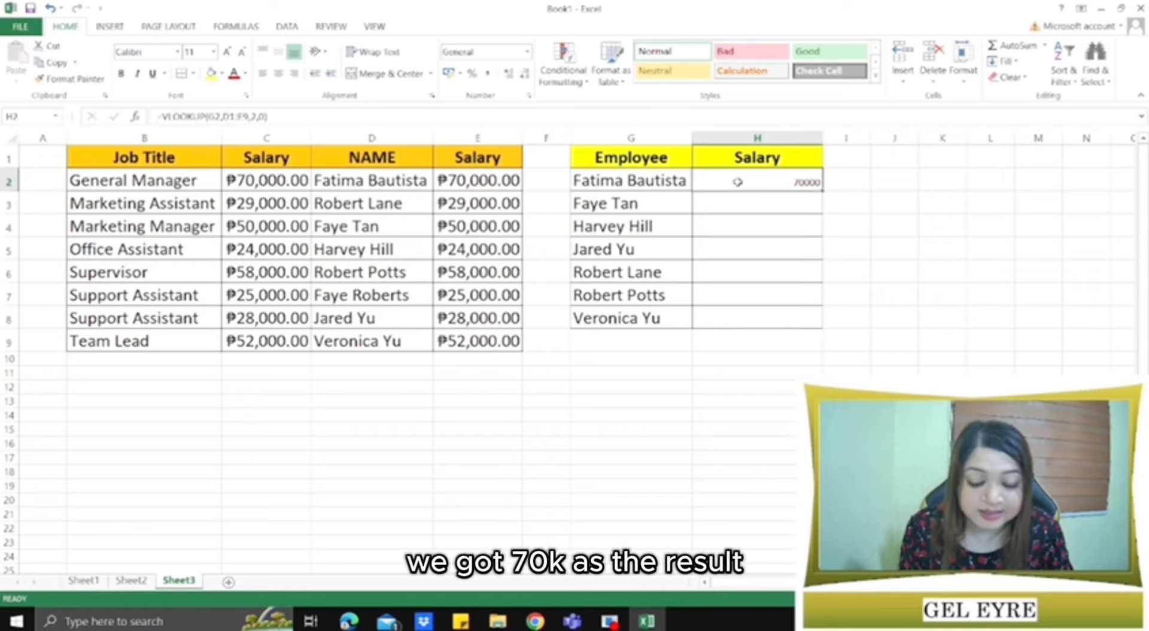
{"action": "left_click", "coordinate": [527, 52]}
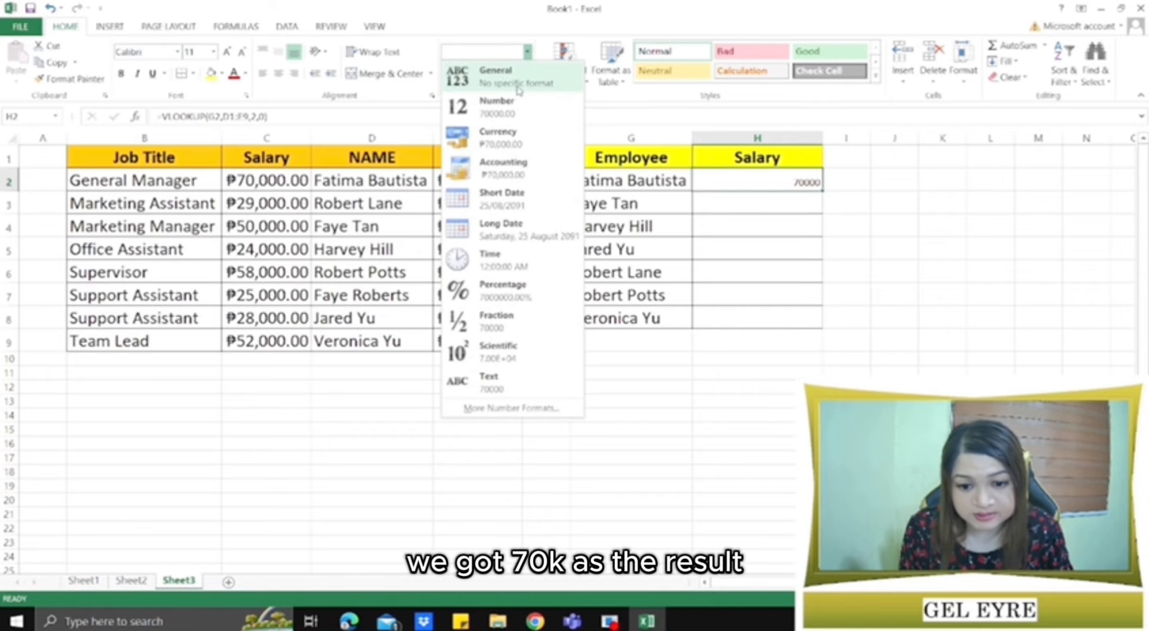
{"action": "left_click", "coordinate": [518, 144]}
{"action": "left_click_drag", "start_coordinate": [750, 184], "coordinate": [747, 294]}
{"action": "left_click", "coordinate": [716, 183]}
{"action": "left_click", "coordinate": [70, 79]}
{"action": "left_click_drag", "start_coordinate": [742, 203], "coordinate": [744, 324]}
{"action": "left_click", "coordinate": [894, 181]}
Step: Enter =VLOOKUP(G3,D1:E9,2,0) in H3 and fill the formula down to H8
{"action": "left_click", "coordinate": [772, 203]}
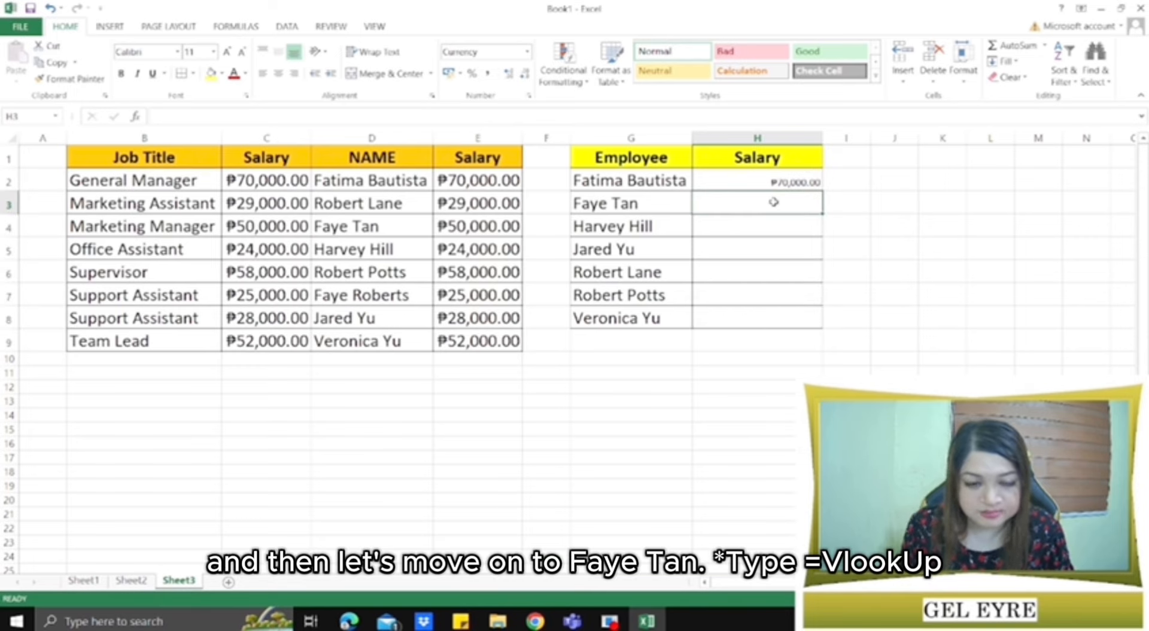
{"action": "type", "text": "=vl"}
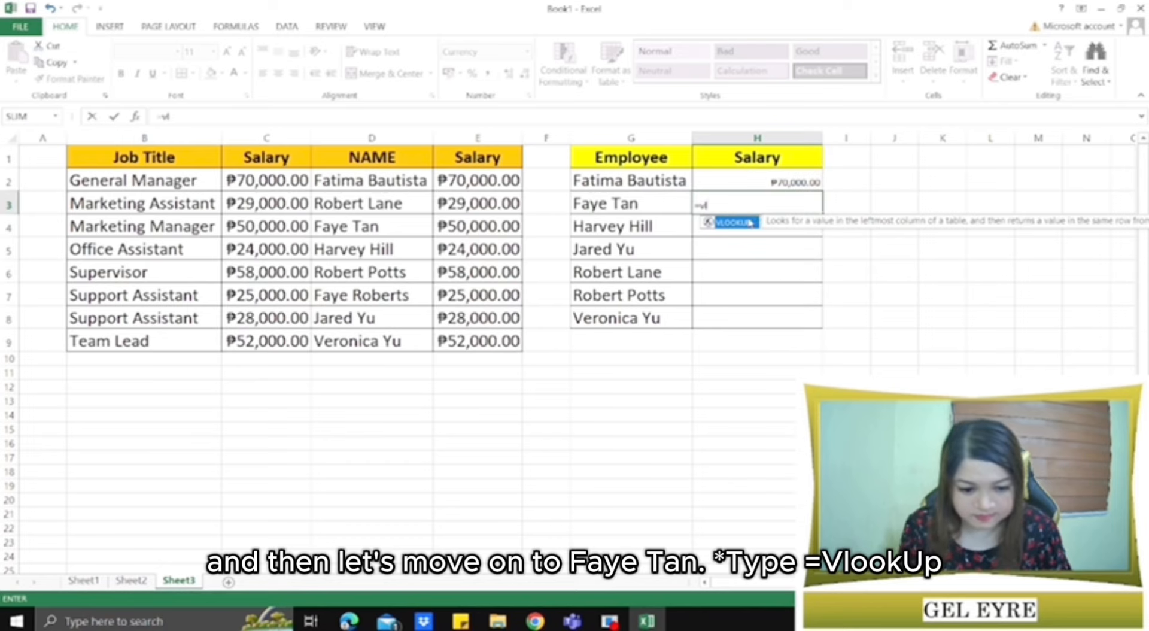
{"action": "key", "text": "Tab"}
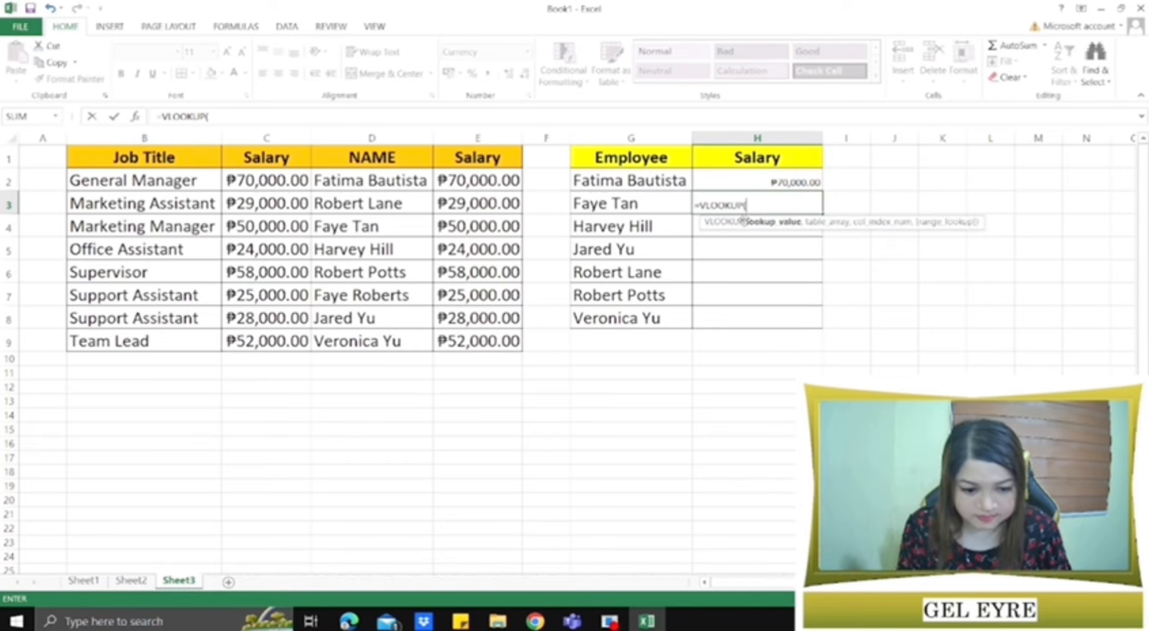
{"action": "left_click", "coordinate": [641, 210]}
{"action": "type", "text": ","}
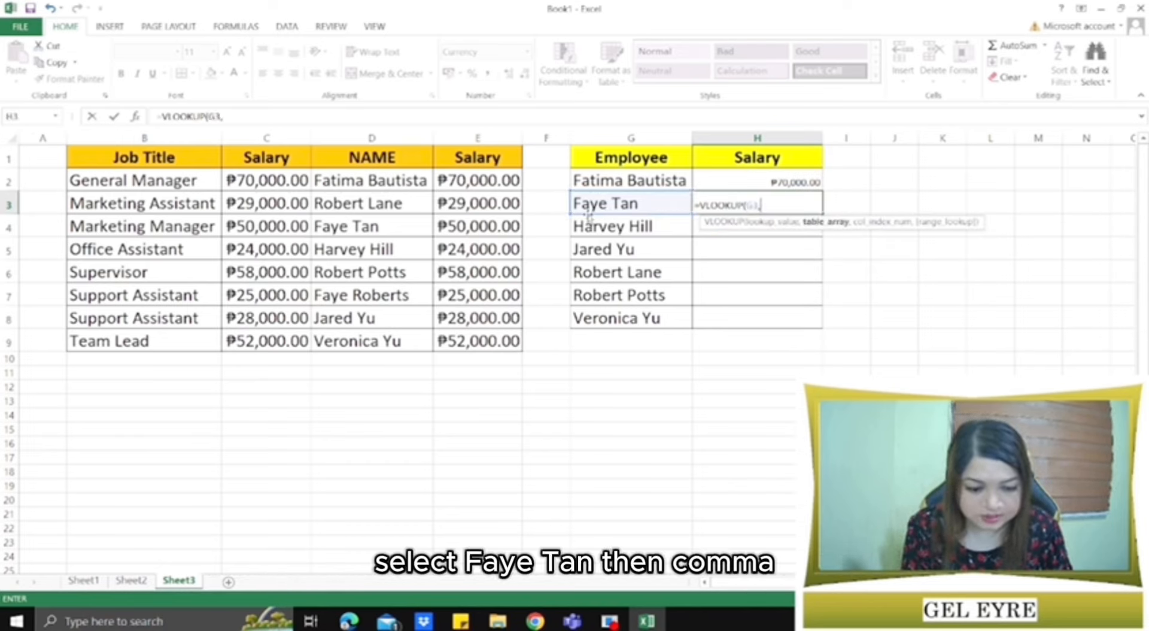
{"action": "left_click_drag", "start_coordinate": [394, 163], "coordinate": [491, 343]}
{"action": "type", "text": ",,"}
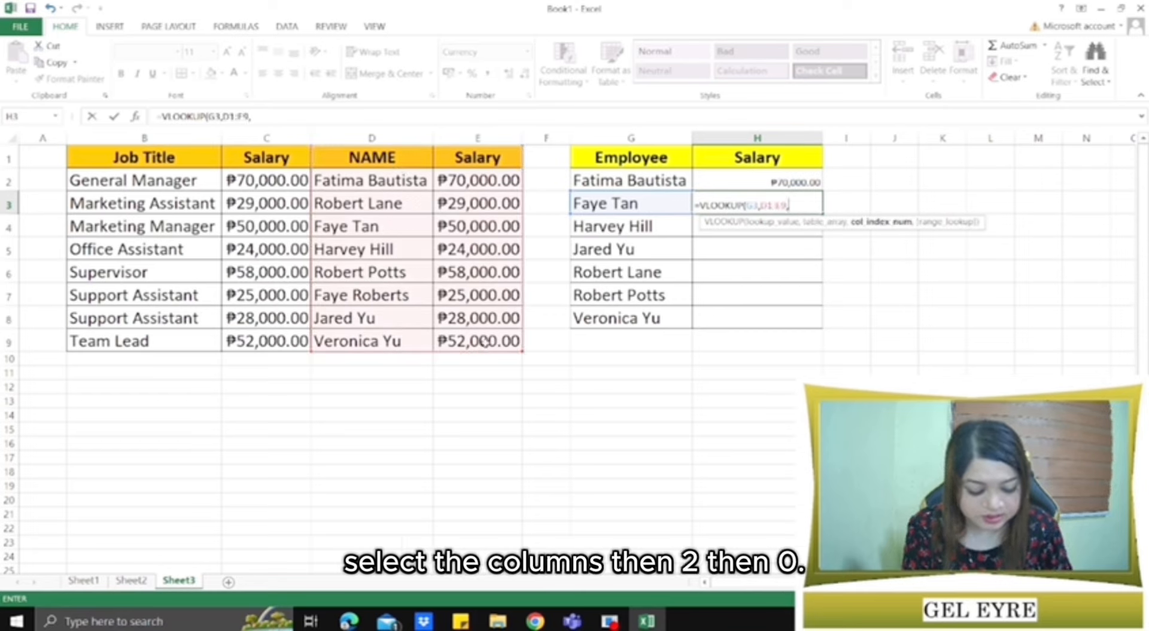
{"action": "type", "text": "2,"}
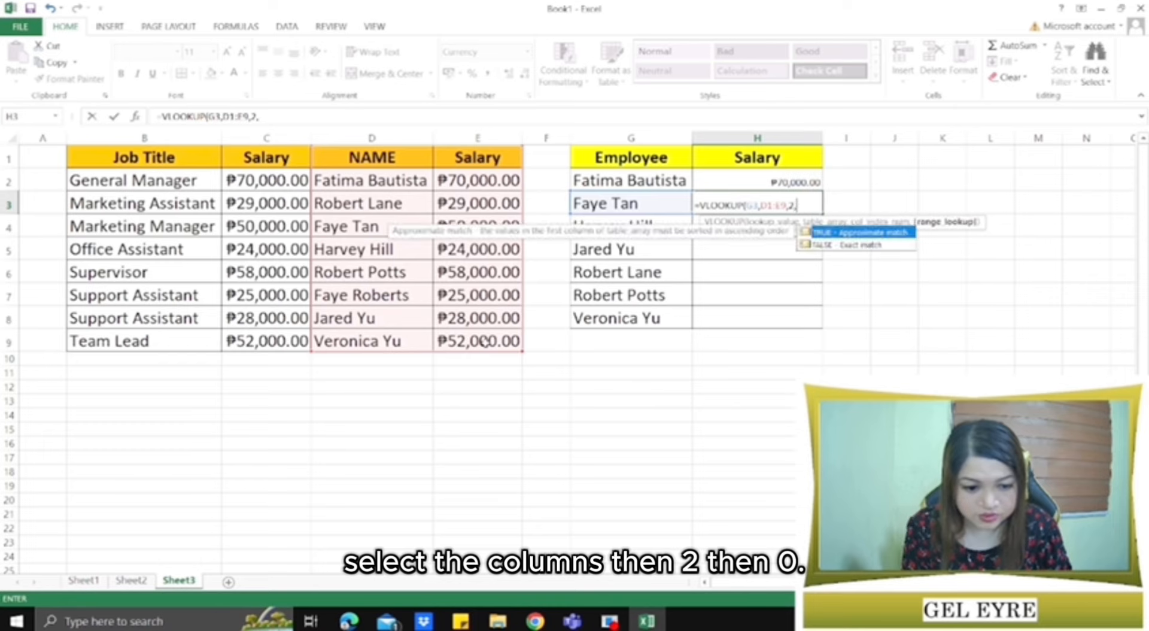
{"action": "type", "text": "0"}
{"action": "key", "text": "Return"}
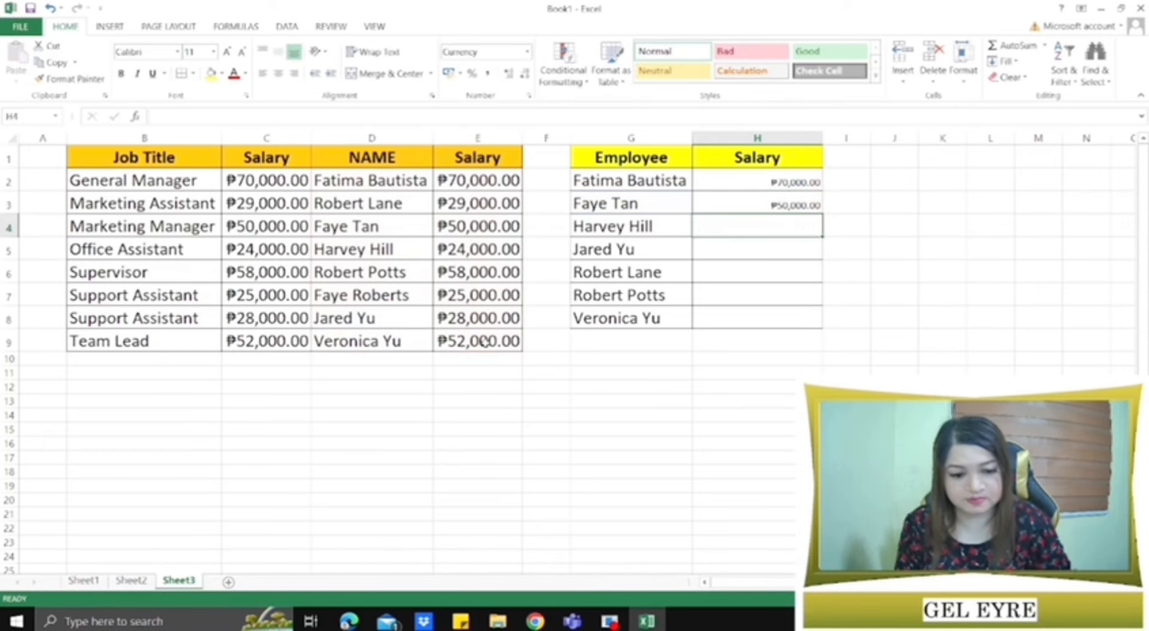
{"action": "left_click", "coordinate": [785, 205]}
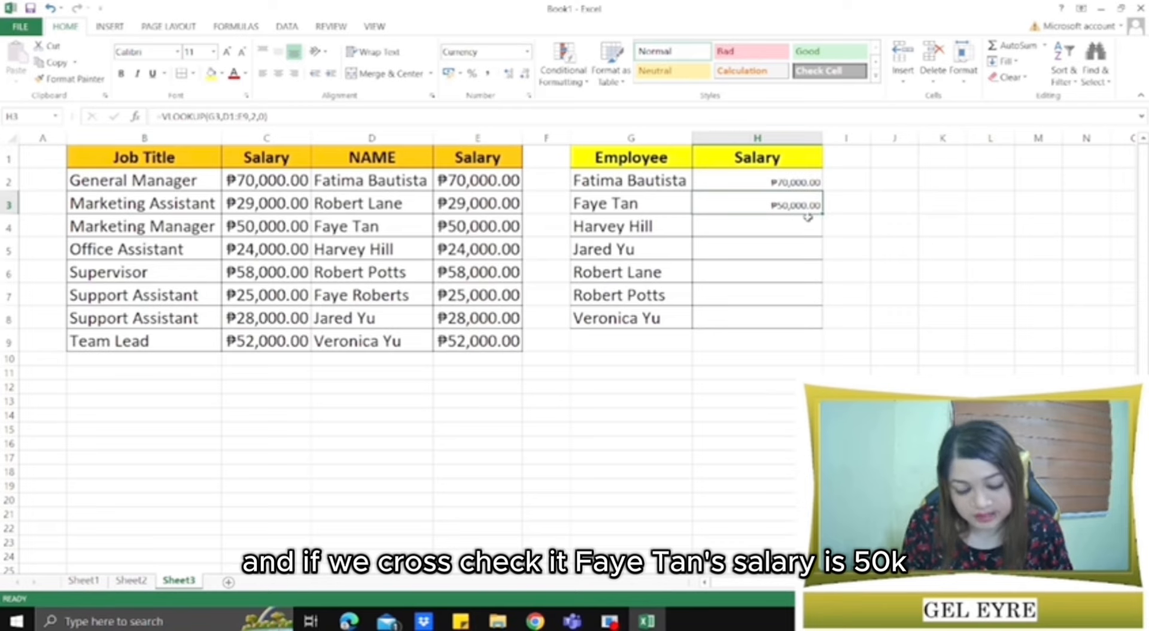
{"action": "left_click_drag", "start_coordinate": [822, 215], "coordinate": [822, 328]}
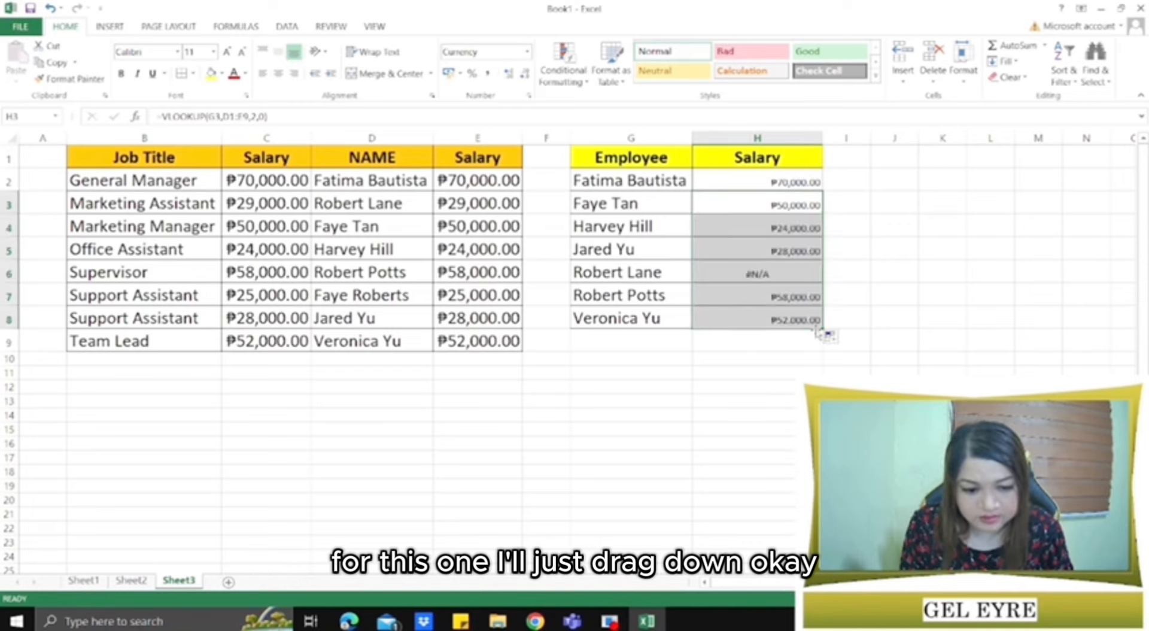
Step: Correct the VLOOKUP table array in H6 to D1:E9, keeping column index 2 and range lookup 0
{"action": "left_click", "coordinate": [797, 275]}
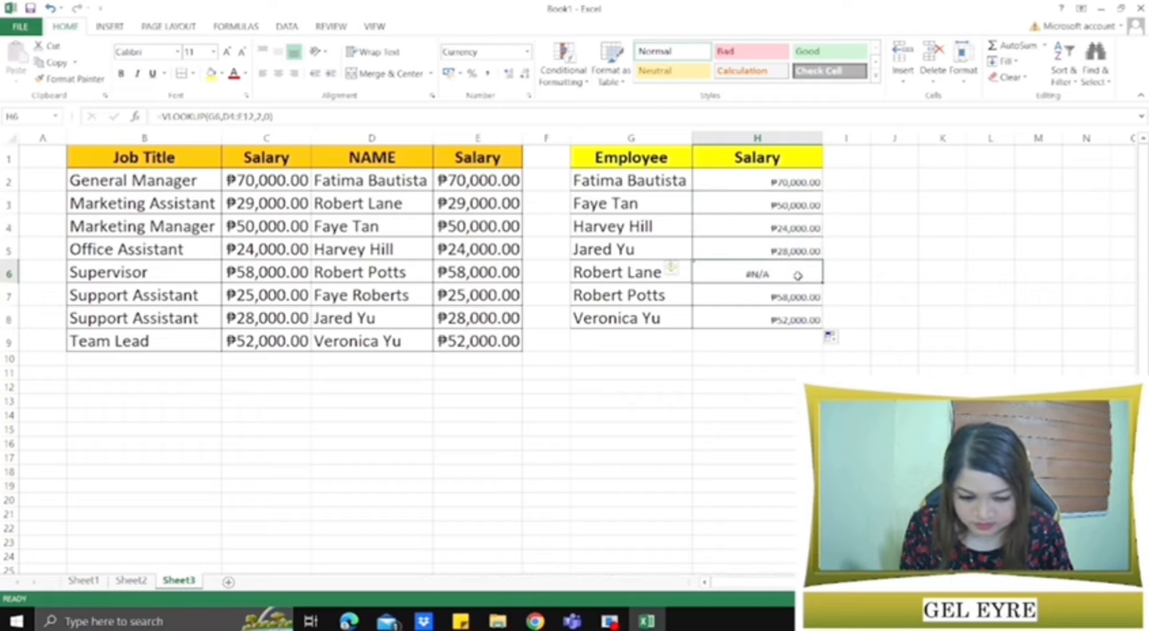
{"action": "double_click", "coordinate": [797, 276]}
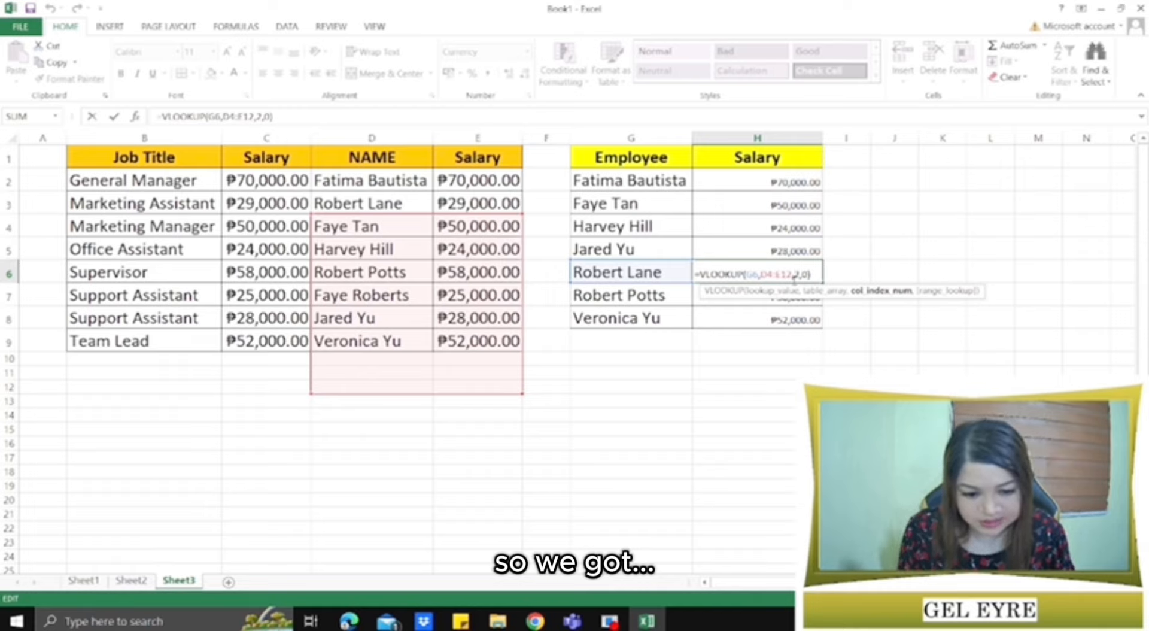
{"action": "left_click", "coordinate": [794, 275]}
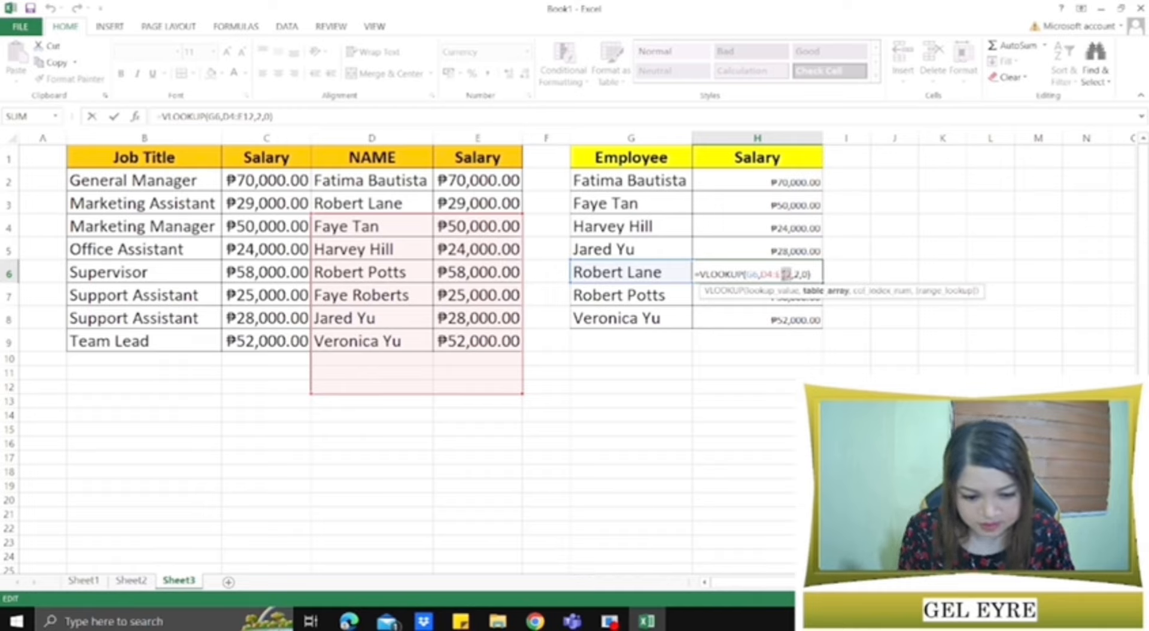
{"action": "double_click", "coordinate": [787, 273]}
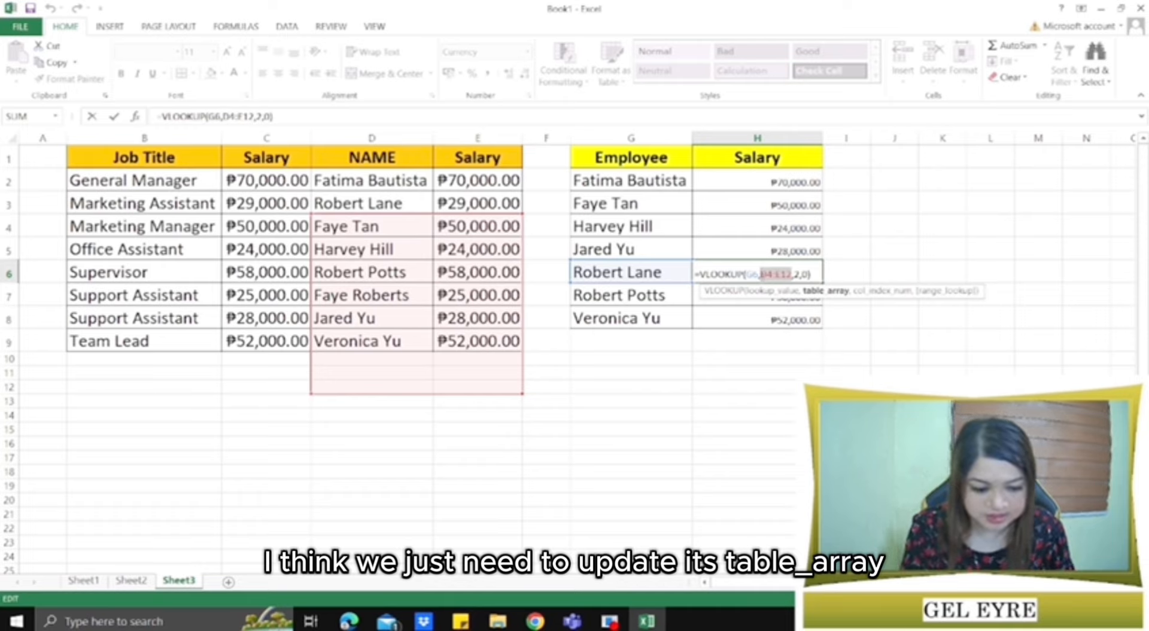
{"action": "left_click_drag", "start_coordinate": [374, 158], "coordinate": [466, 344]}
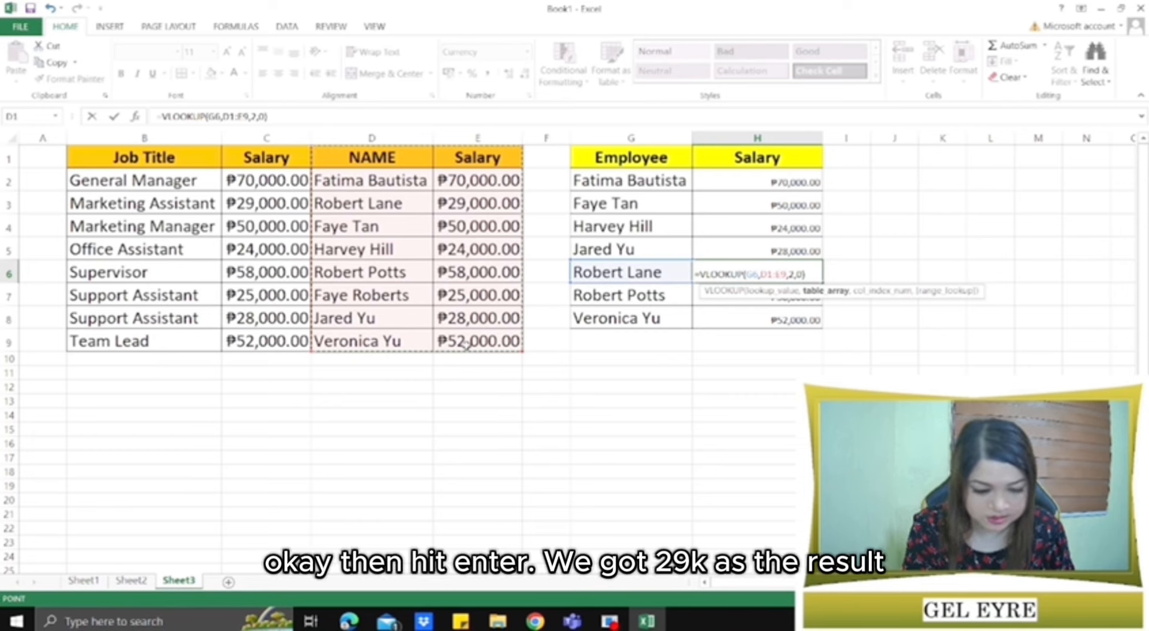
{"action": "key", "text": "Return"}
{"action": "left_click", "coordinate": [784, 273]}
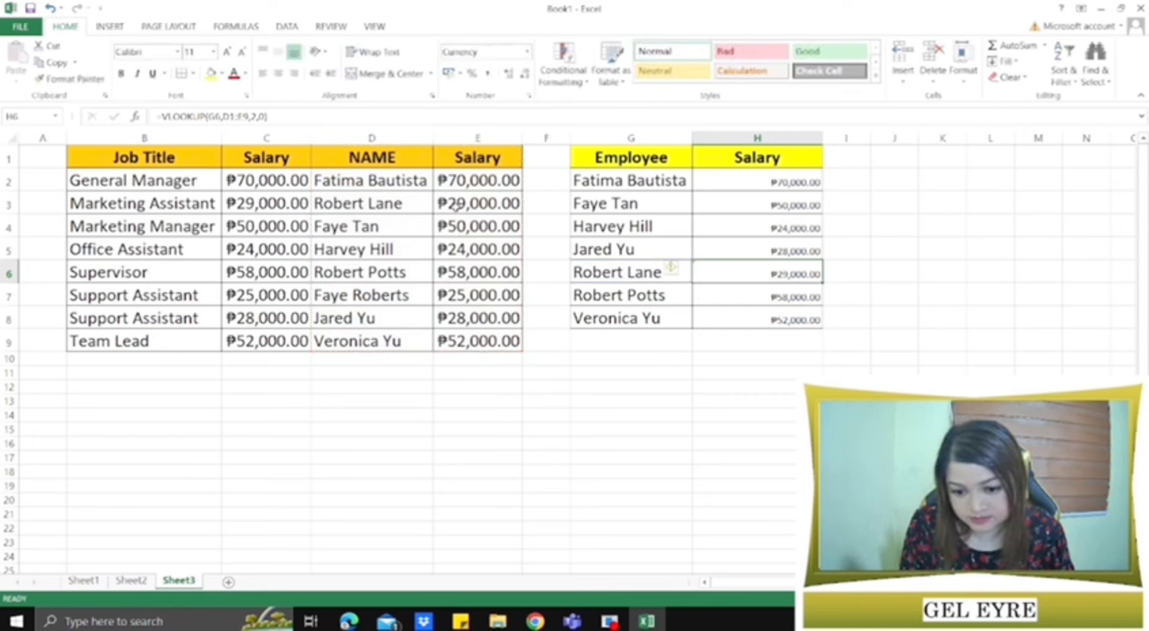
{"action": "left_click", "coordinate": [417, 209]}
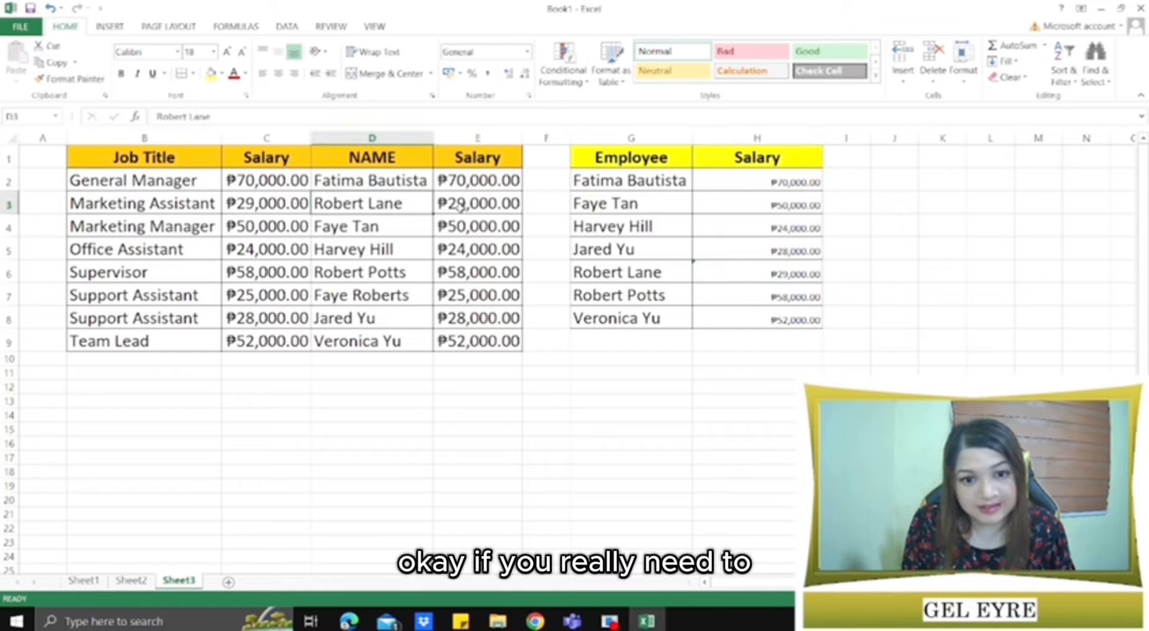
{"action": "left_click", "coordinate": [536, 207]}
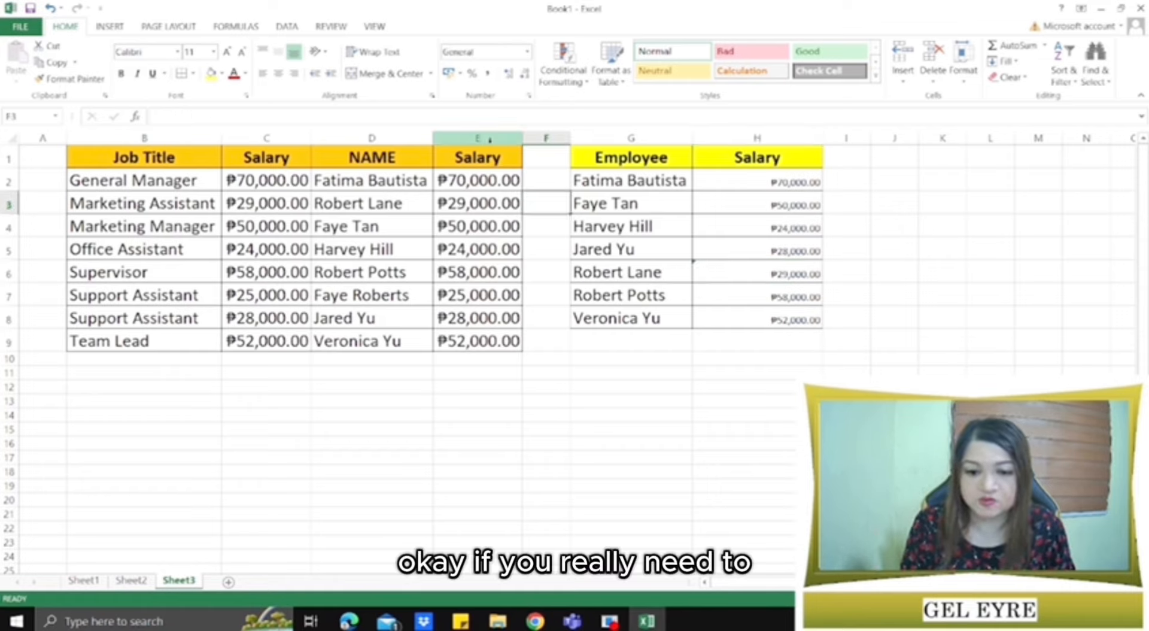
{"action": "left_click", "coordinate": [490, 139]}
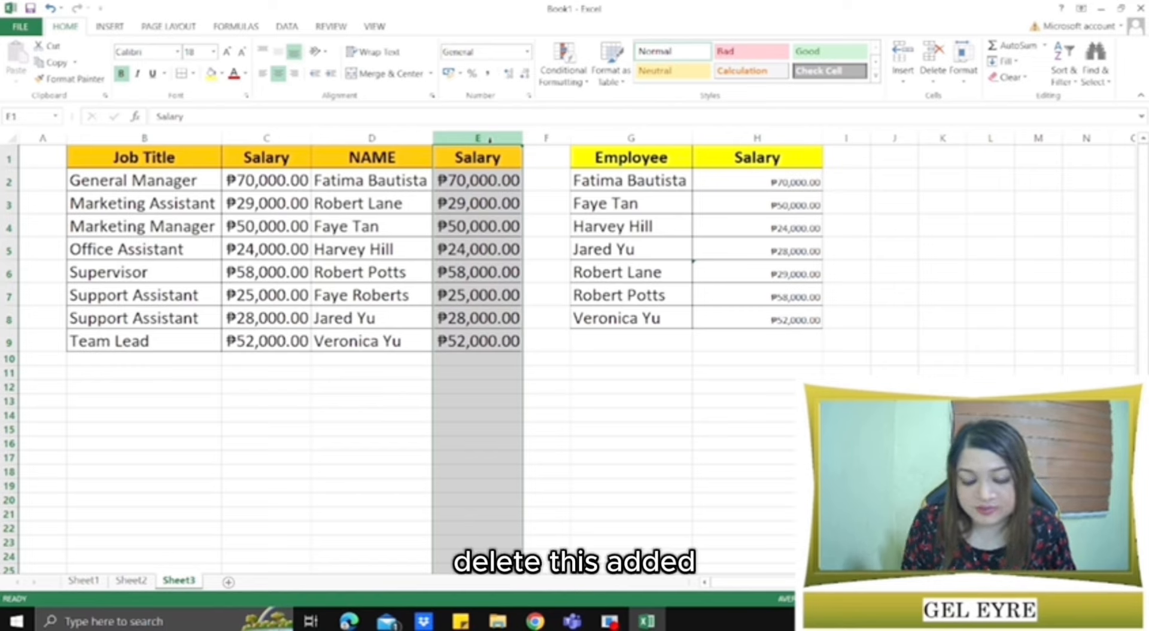
{"action": "left_click", "coordinate": [283, 135]}
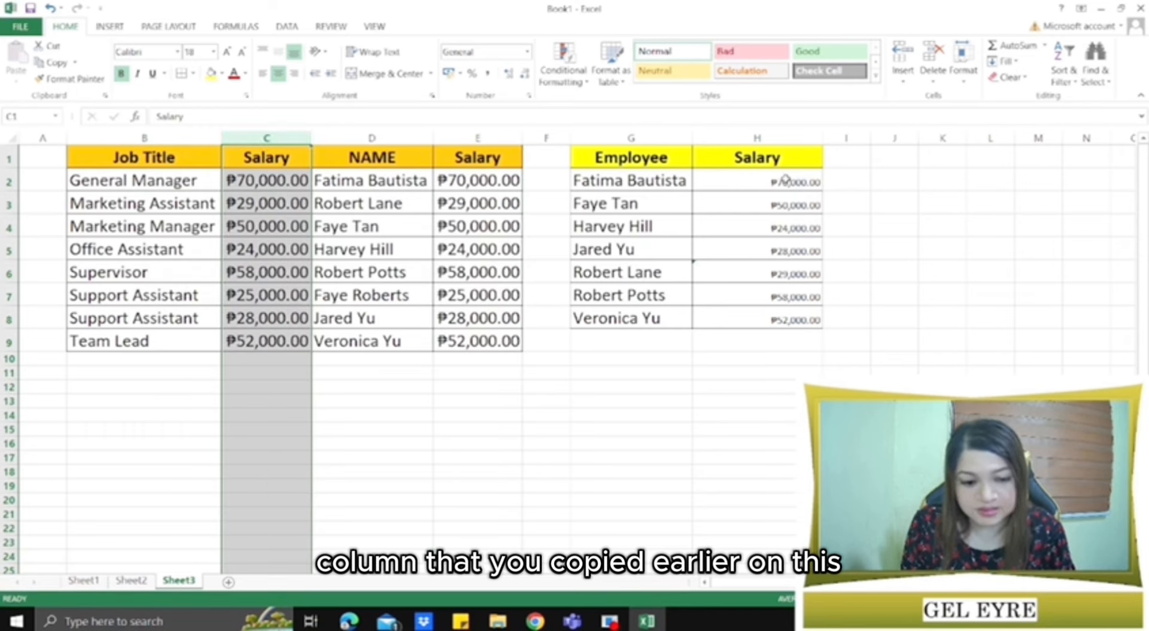
Step: Replace the VLOOKUP formulas in H2:H8 with their values using Paste Special Values
{"action": "left_click_drag", "start_coordinate": [762, 180], "coordinate": [790, 321]}
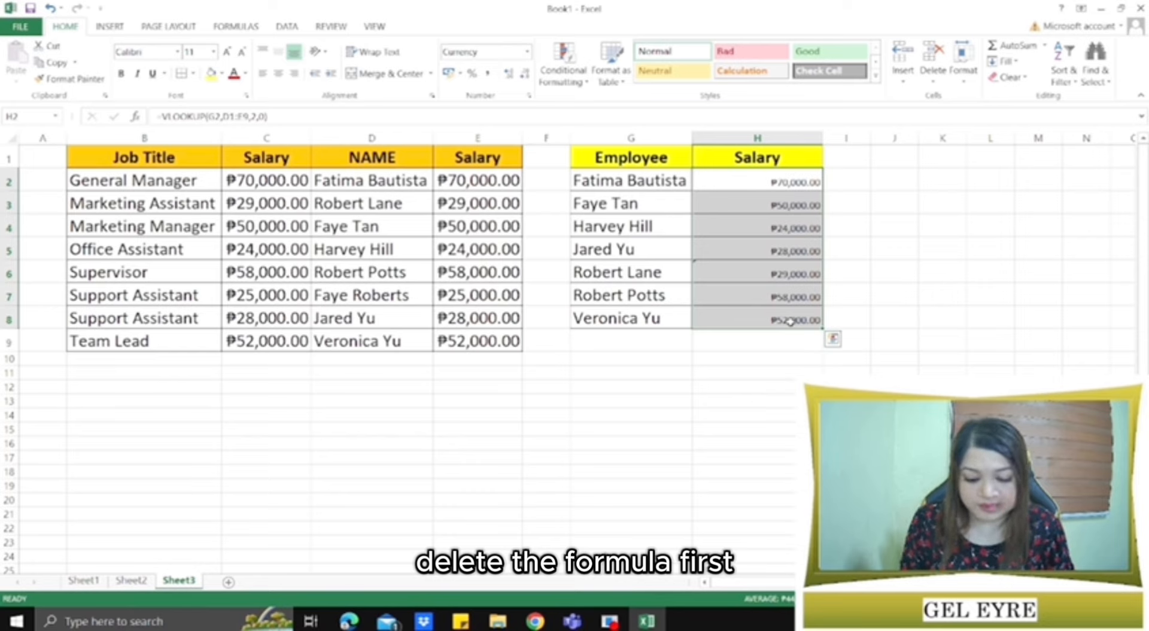
{"action": "key", "text": "ctrl+c"}
{"action": "key", "text": "ctrl+v"}
{"action": "key", "text": "ctrl+alt+v"}
{"action": "key", "text": "v"}
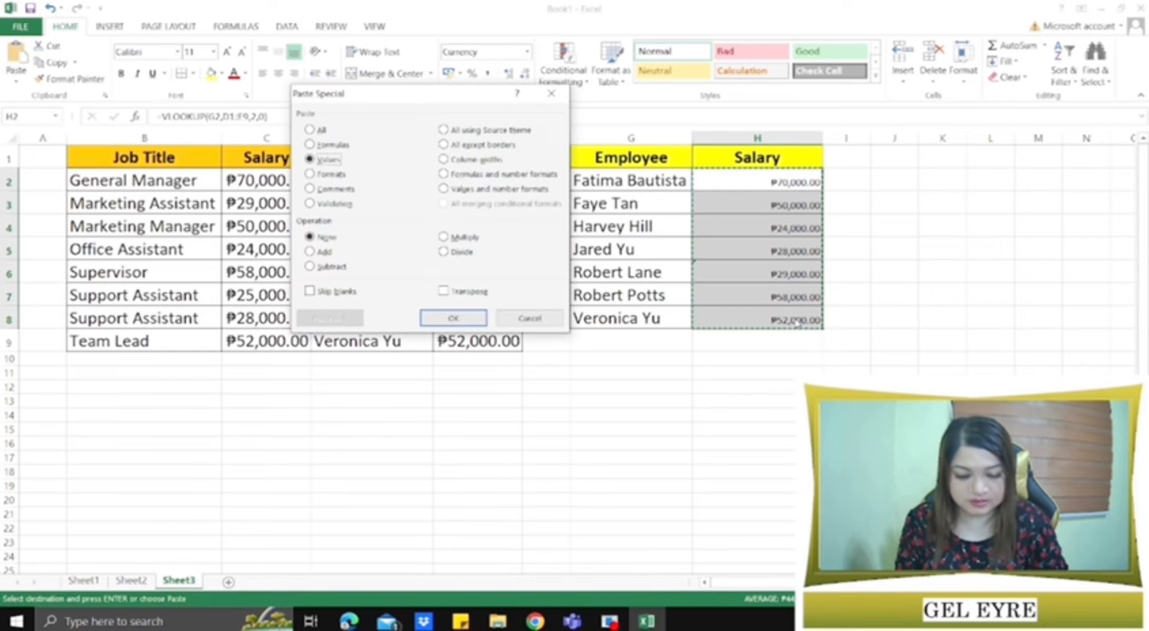
{"action": "key", "text": "Return"}
{"action": "left_click", "coordinate": [788, 252]}
Step: Delete the copied Salary column E and check the pasted salaries in the Employee table
{"action": "right_click", "coordinate": [464, 140]}
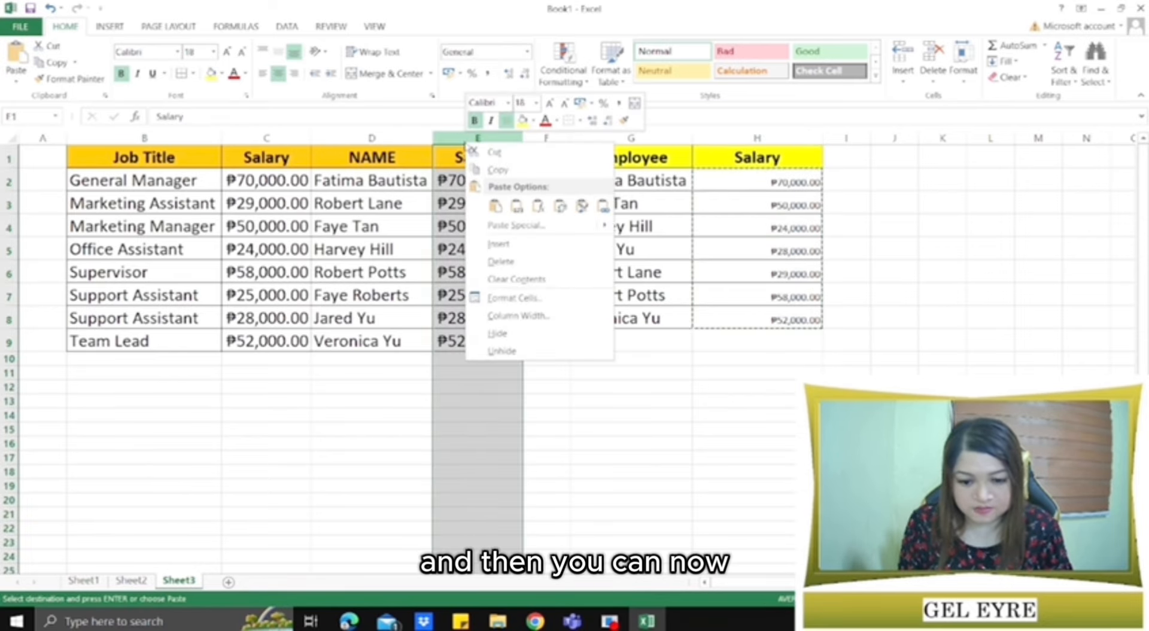
{"action": "left_click", "coordinate": [505, 264]}
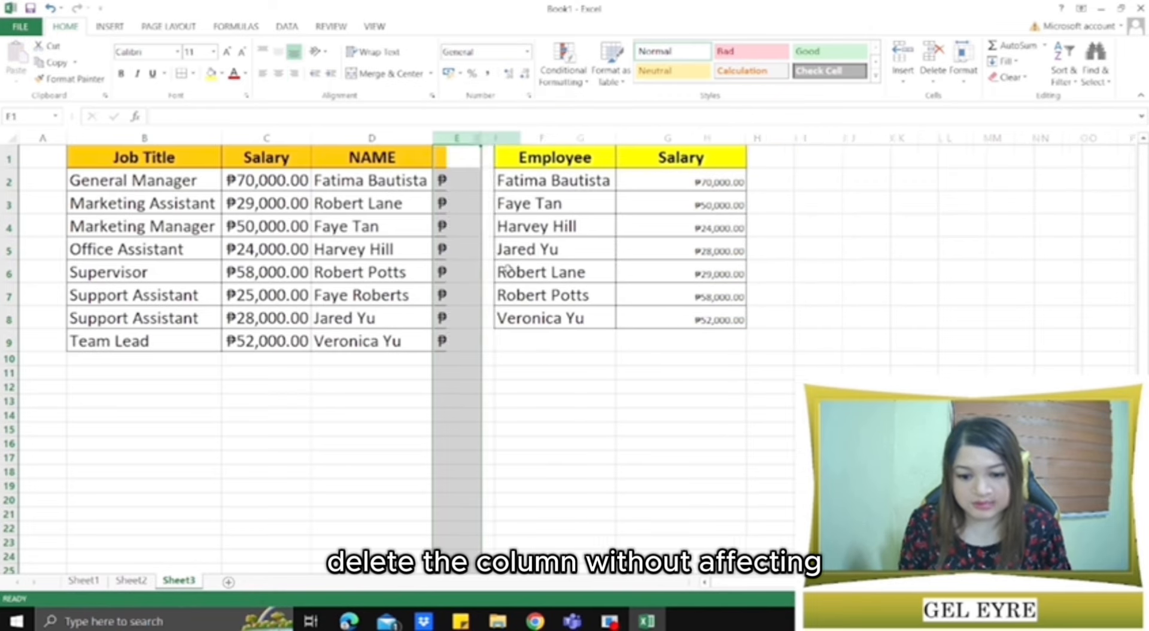
{"action": "left_click", "coordinate": [673, 250]}
{"action": "left_click_drag", "start_coordinate": [693, 177], "coordinate": [717, 316]}
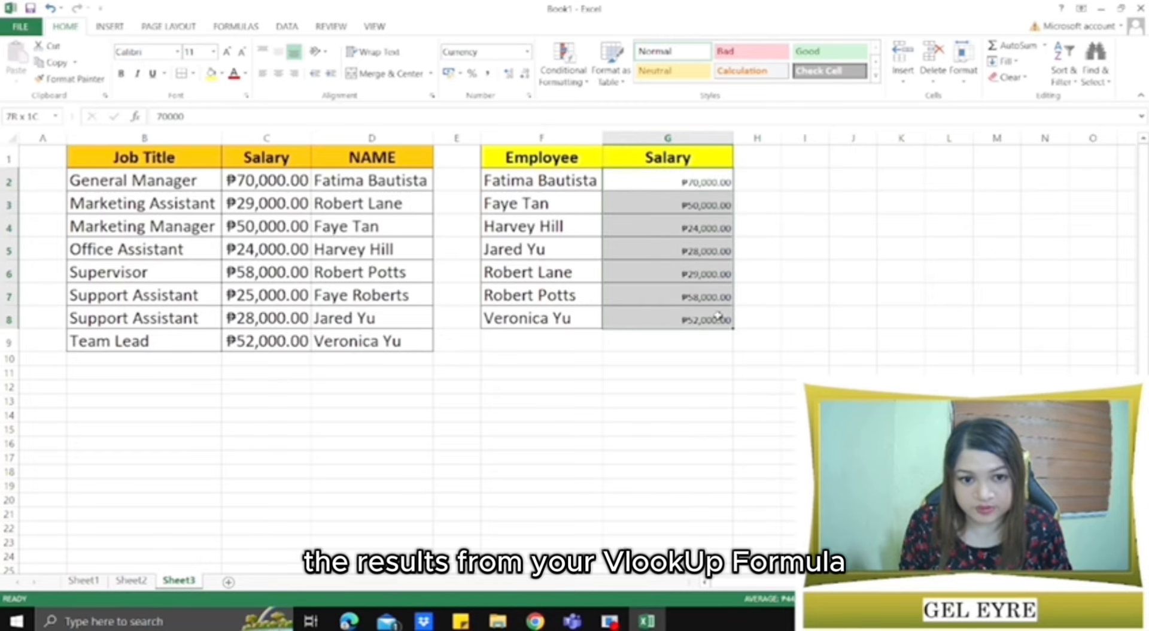
{"action": "left_click", "coordinate": [776, 220]}
Step: Undo the deletion of column E and the values-only paste in H2:H8, and clear the copy selection
{"action": "left_click", "coordinate": [51, 9]}
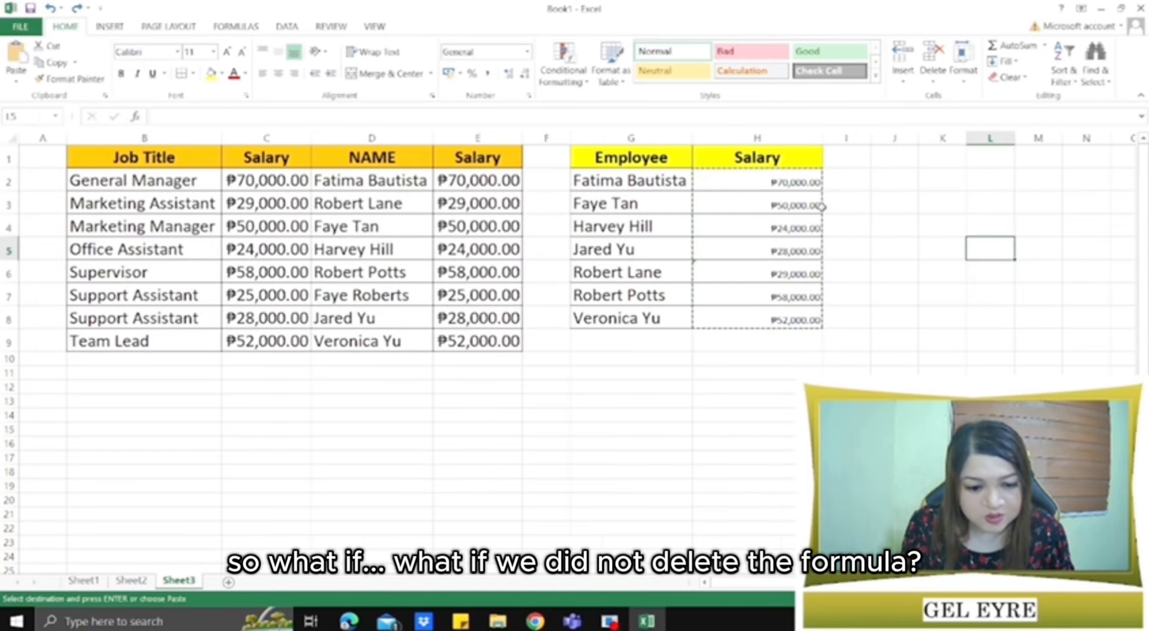
{"action": "left_click", "coordinate": [770, 189]}
{"action": "key", "text": "Escape"}
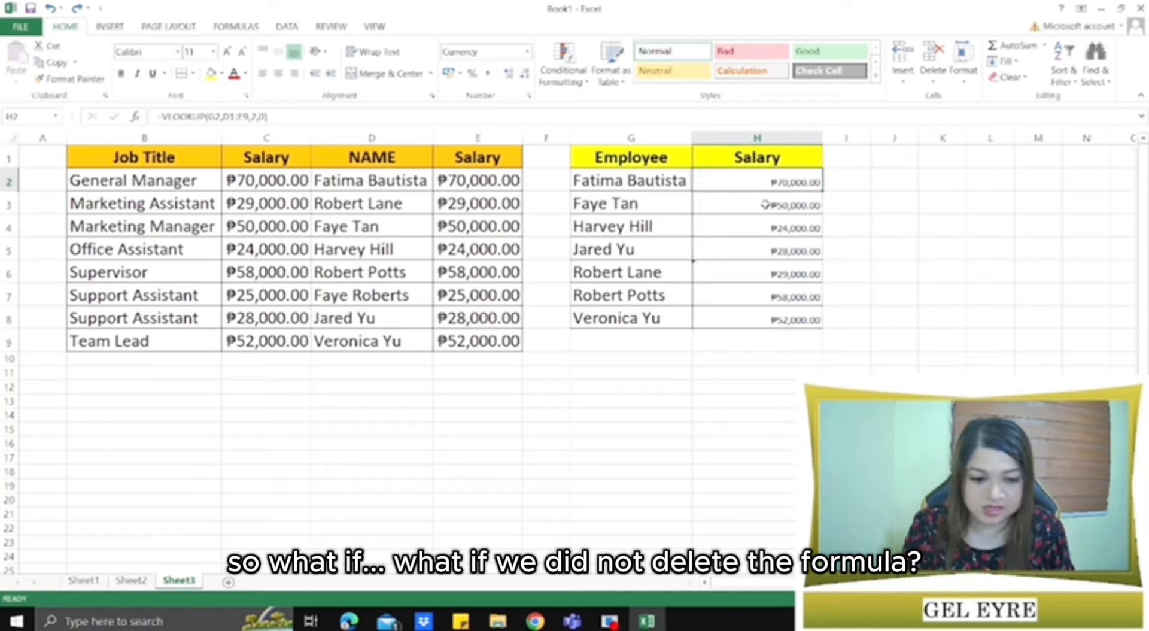
{"action": "left_click", "coordinate": [759, 223]}
Step: Delete the copied Salary column E while the VLOOKUP formulas in the Employee table are still live
{"action": "left_click", "coordinate": [497, 133]}
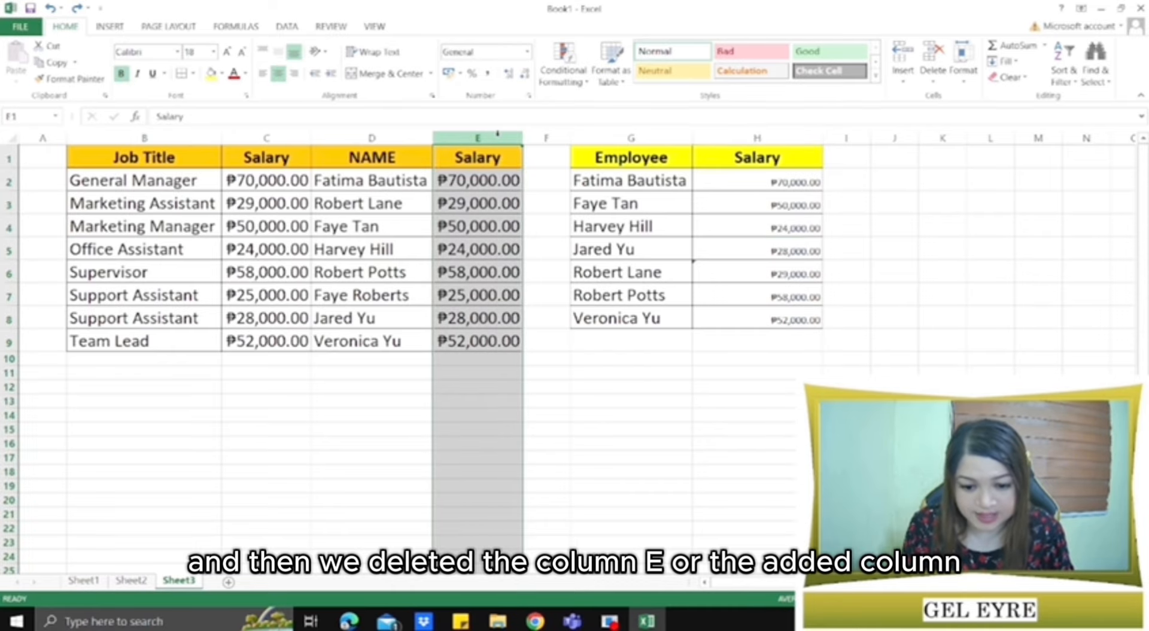
{"action": "right_click", "coordinate": [497, 132]}
{"action": "left_click", "coordinate": [532, 256]}
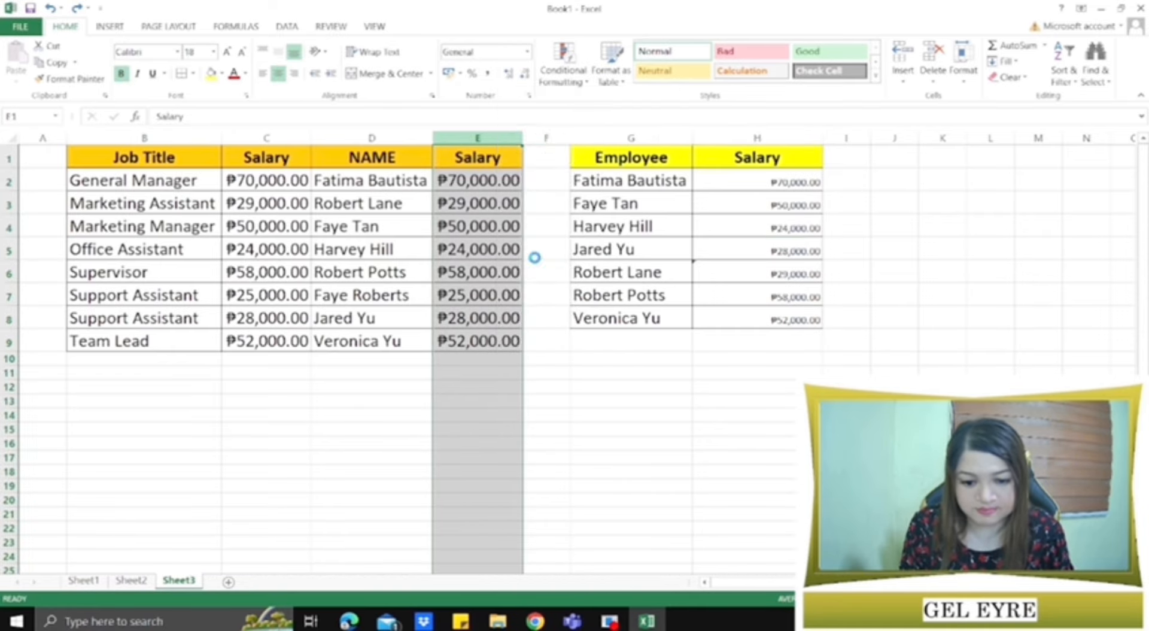
{"action": "left_click", "coordinate": [876, 249]}
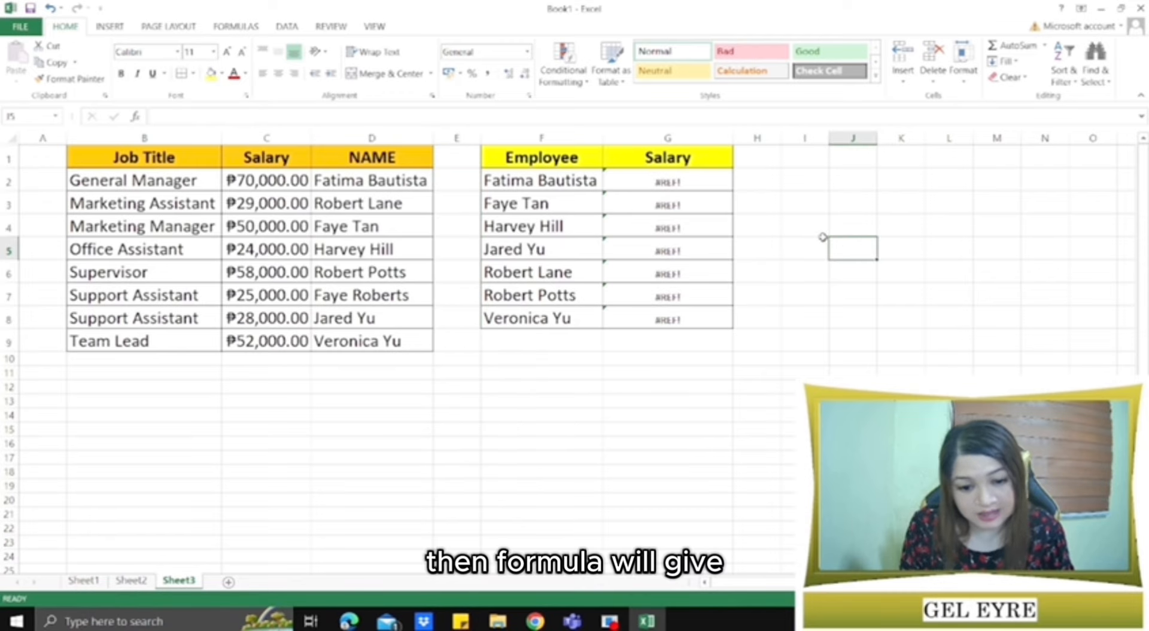
Step: Examine the Employee table's Salary cells and the table array referenced by the VLOOKUP formula in G2
{"action": "left_click", "coordinate": [682, 184]}
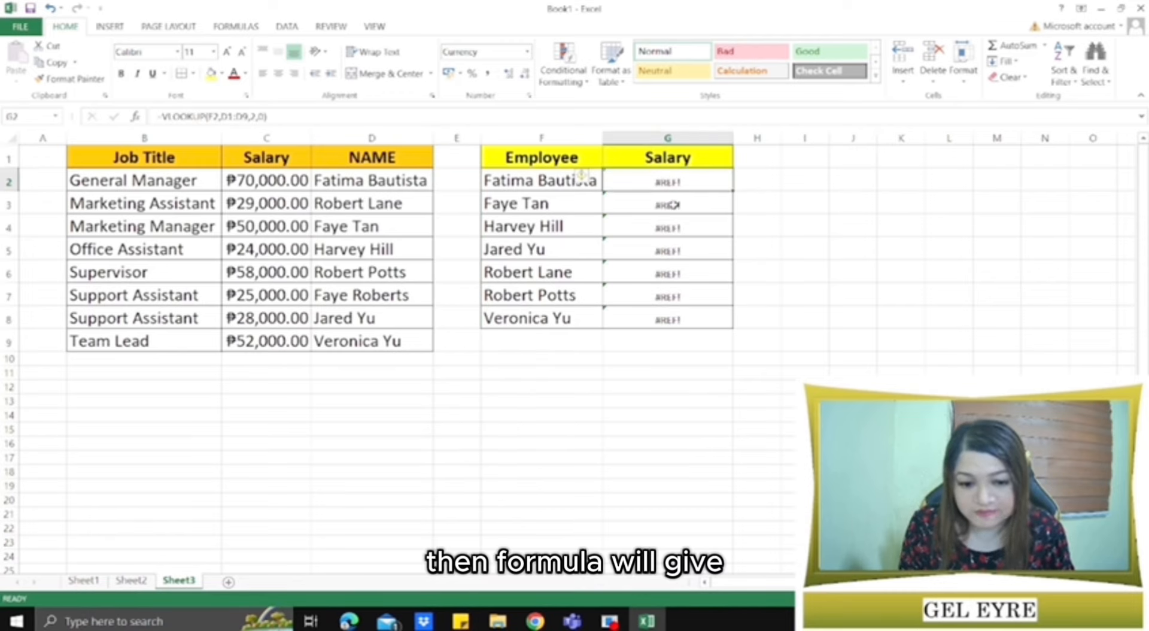
{"action": "left_click", "coordinate": [674, 204]}
{"action": "left_click", "coordinate": [673, 181]}
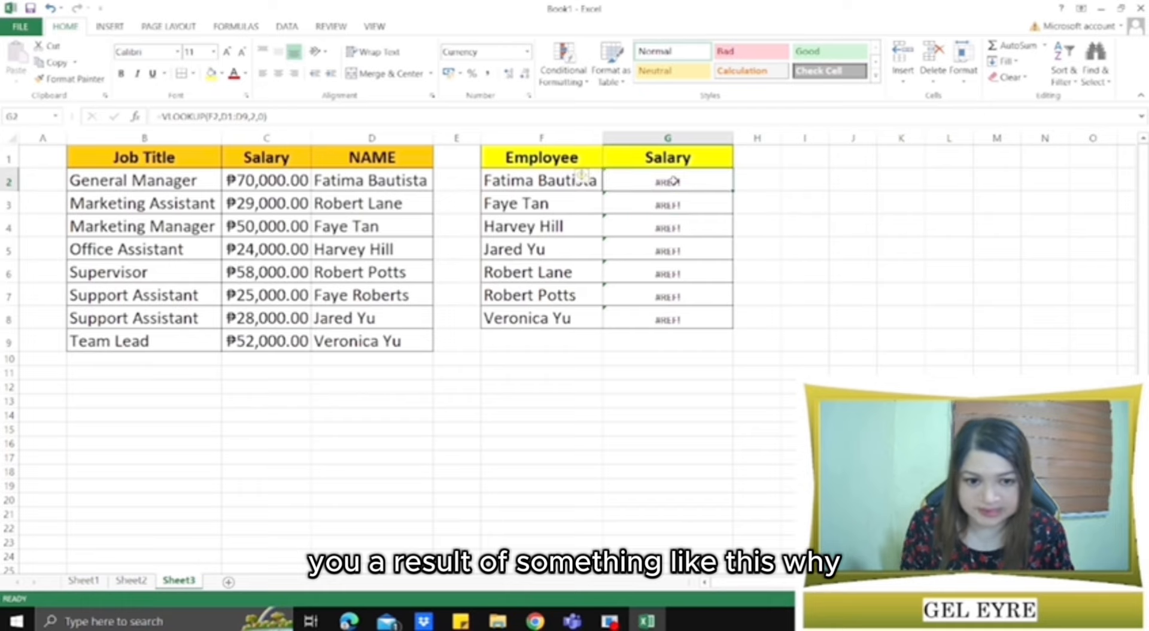
{"action": "double_click", "coordinate": [673, 180]}
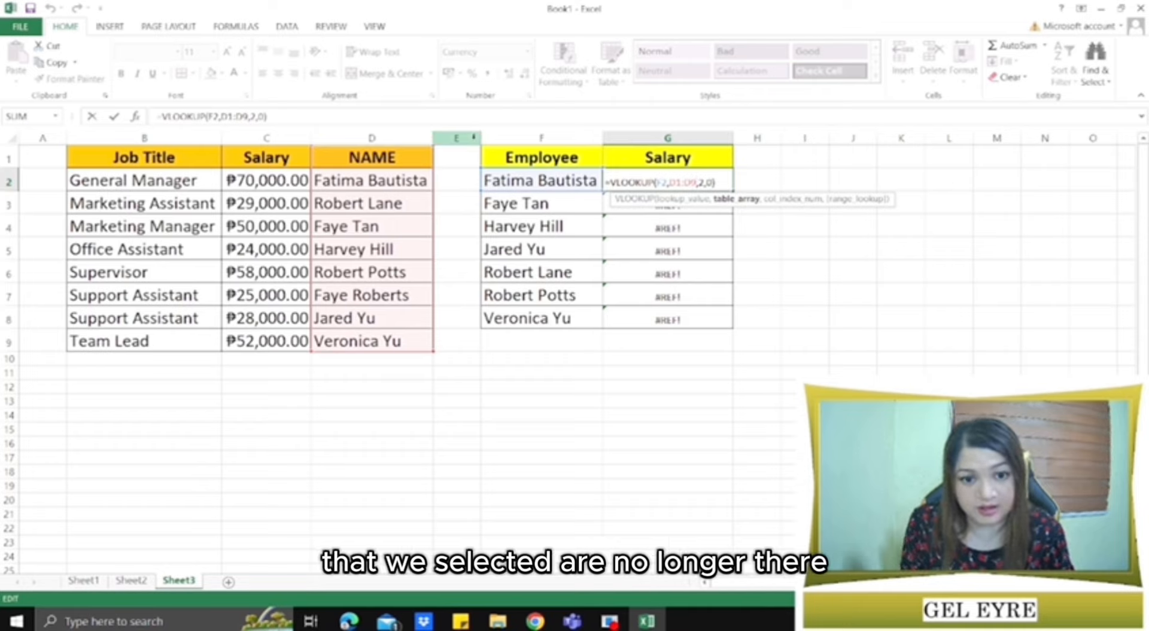
Step: Leave the G2 formula and undo the deletion of the copied Salary column
{"action": "left_click", "coordinate": [779, 182]}
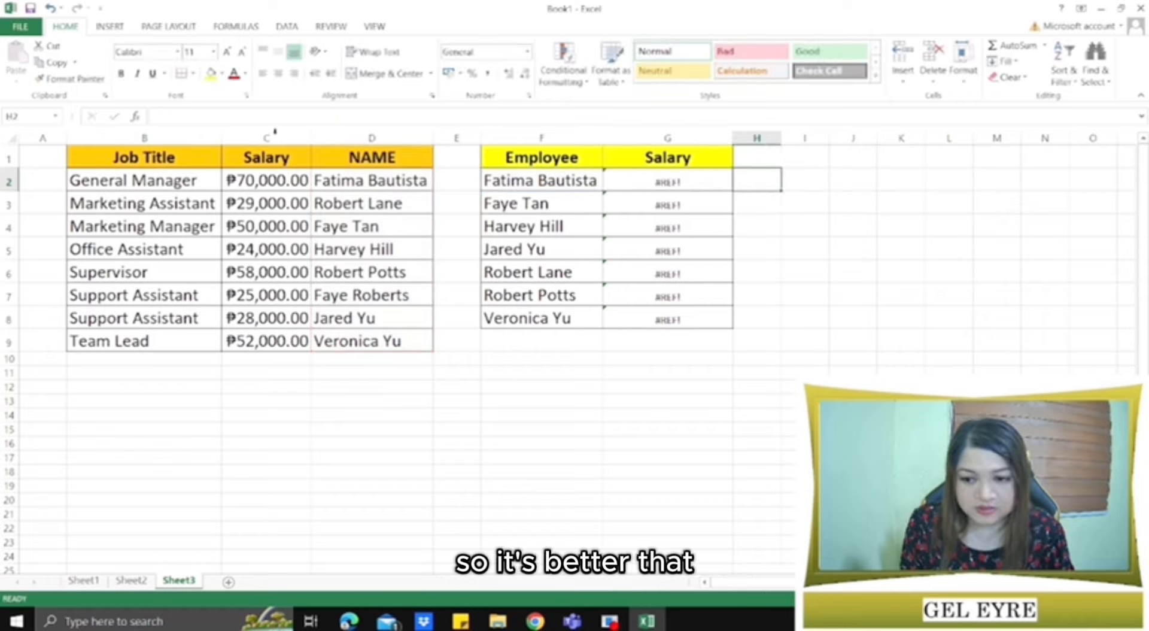
{"action": "left_click", "coordinate": [51, 9]}
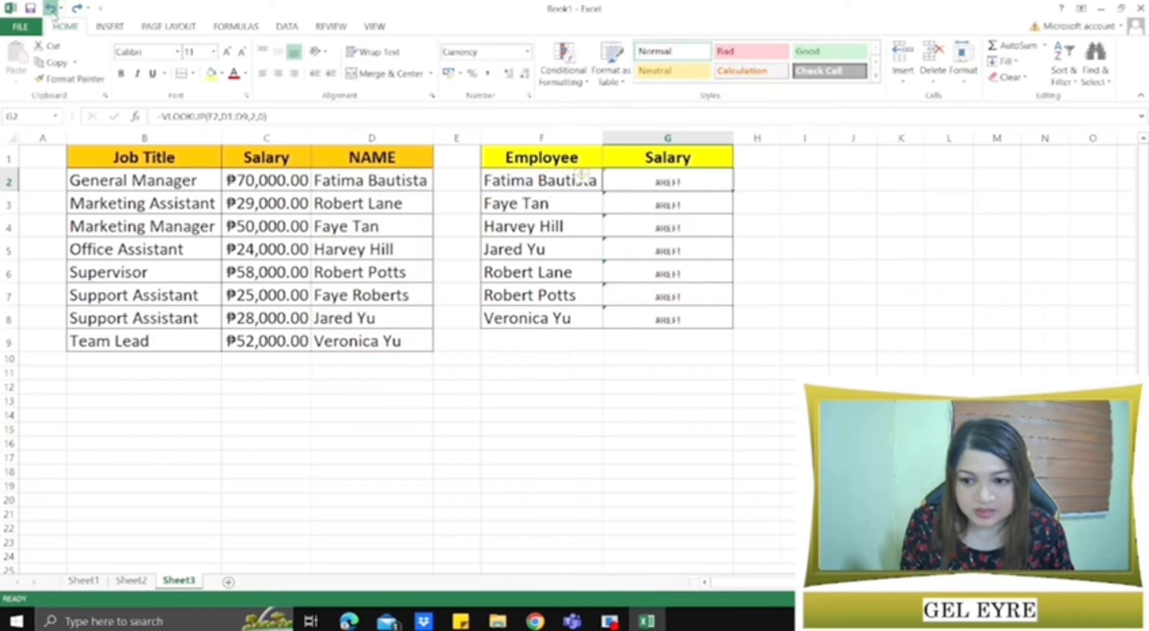
{"action": "left_click", "coordinate": [51, 8]}
Step: Convert the VLOOKUP results in H2:H8 to static values by copying them and applying Paste Special Values in place
{"action": "left_click_drag", "start_coordinate": [757, 190], "coordinate": [773, 312]}
{"action": "key", "text": "ctrl+c"}
{"action": "key", "text": "ctrl+v"}
{"action": "key", "text": "ctrl+alt+v"}
{"action": "key", "text": "v"}
{"action": "key", "text": "Return"}
{"action": "left_click", "coordinate": [546, 180]}
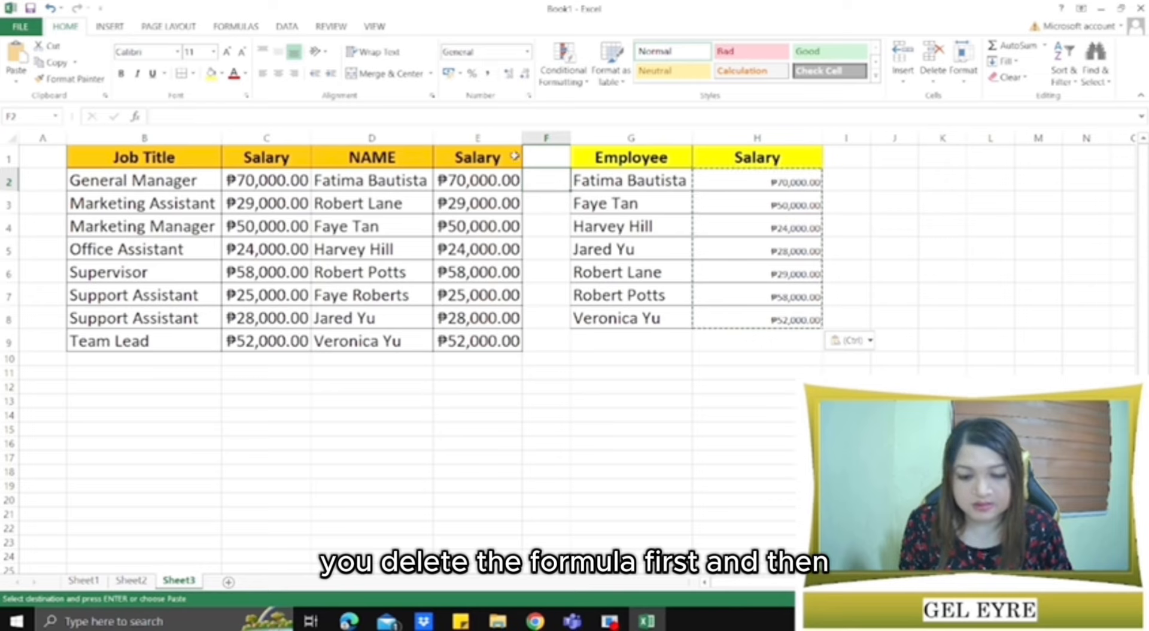
Step: Delete the copied Salary column E next to NAME
{"action": "left_click", "coordinate": [494, 136]}
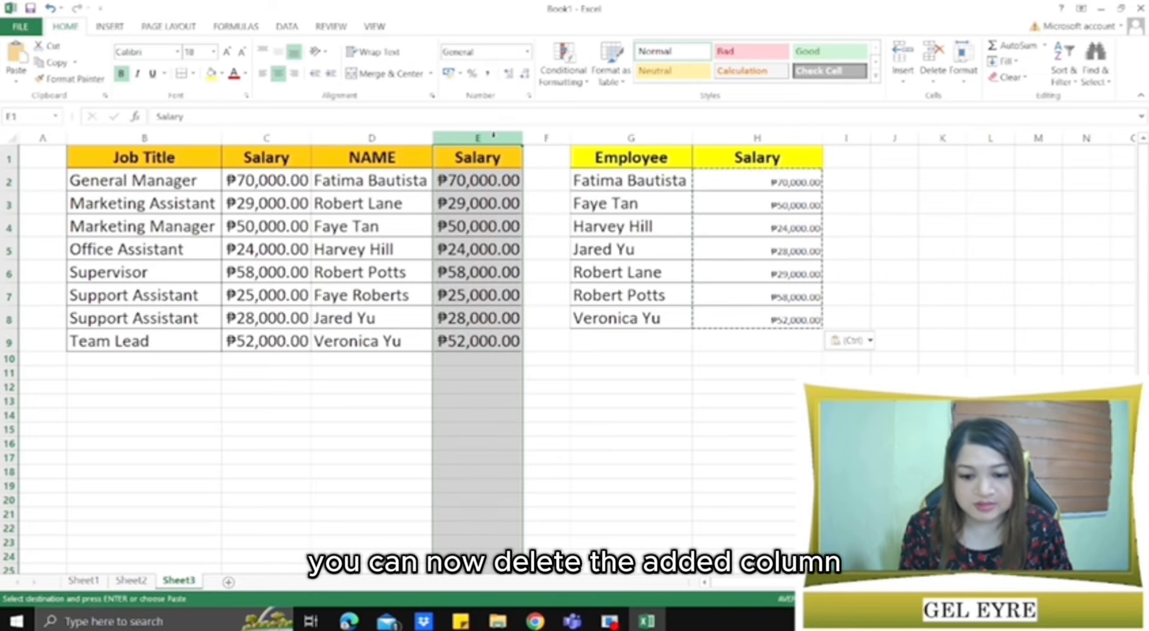
{"action": "right_click", "coordinate": [495, 142]}
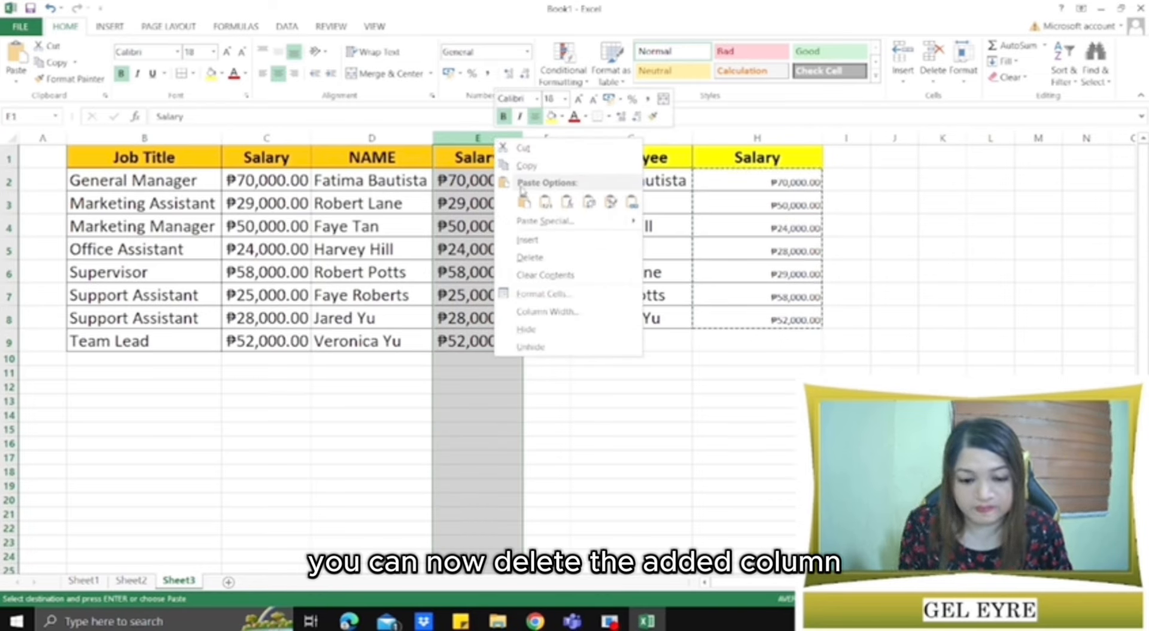
{"action": "left_click", "coordinate": [529, 257]}
{"action": "left_click", "coordinate": [870, 203]}
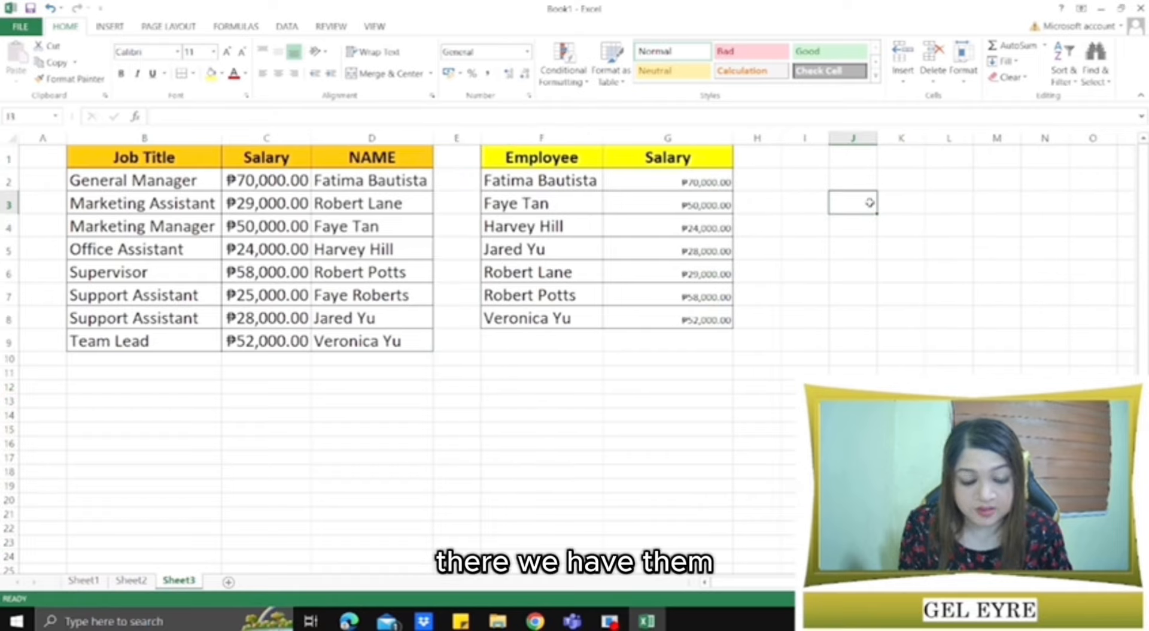